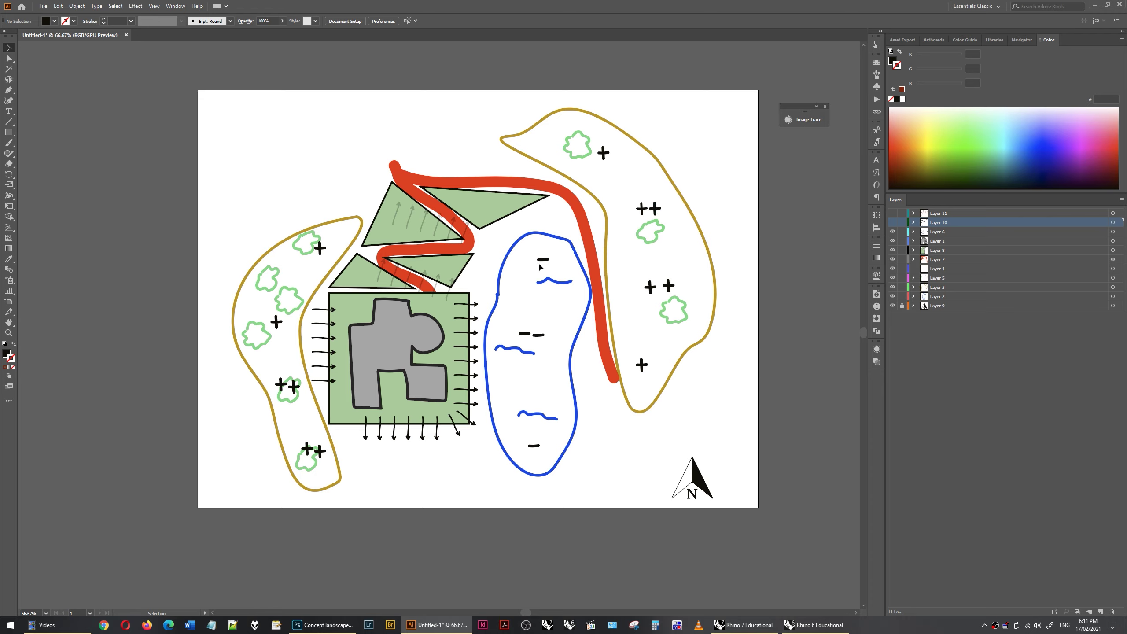
Make Layer 10 and Layer 11 visible in the concept plan.
click(893, 222)
click(892, 213)
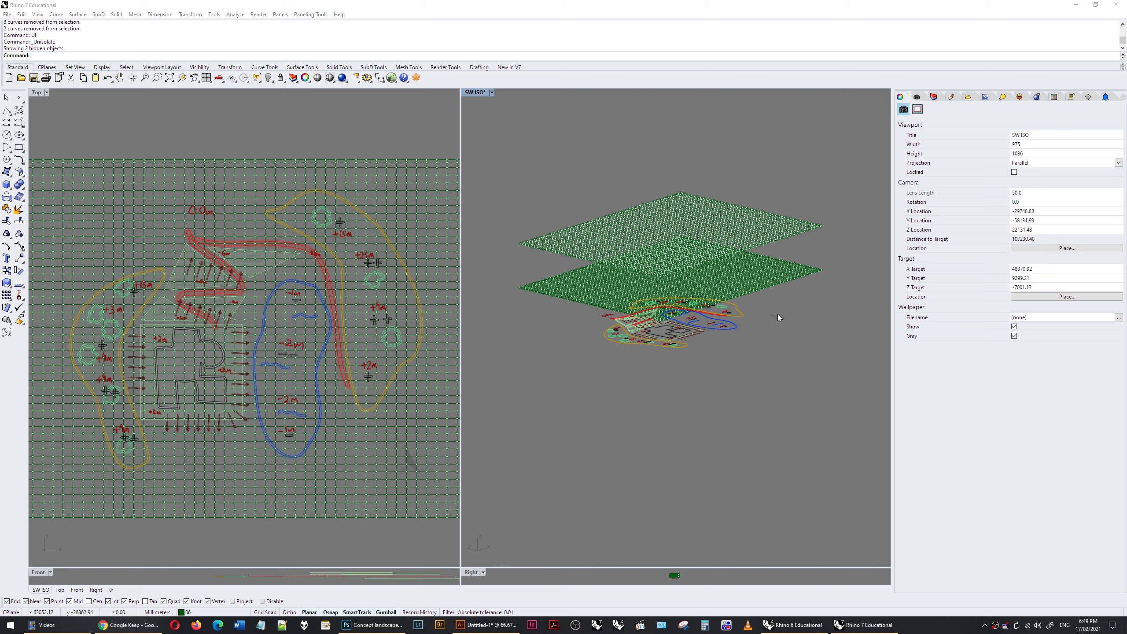
Switch to Rhino and examine the two point grids above the landscape plan curves in the SW ISO view.
scroll(819, 252, up, 5)
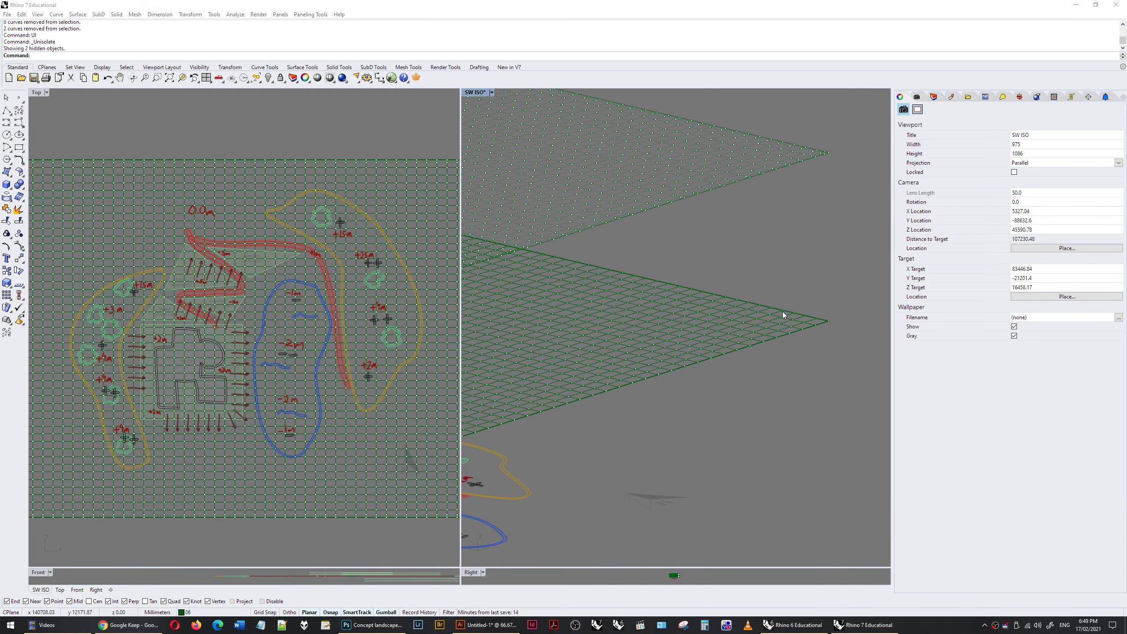
scroll(775, 141, up, 3)
scroll(775, 142, up, 3)
scroll(813, 142, down, 10)
scroll(817, 275, down, 4)
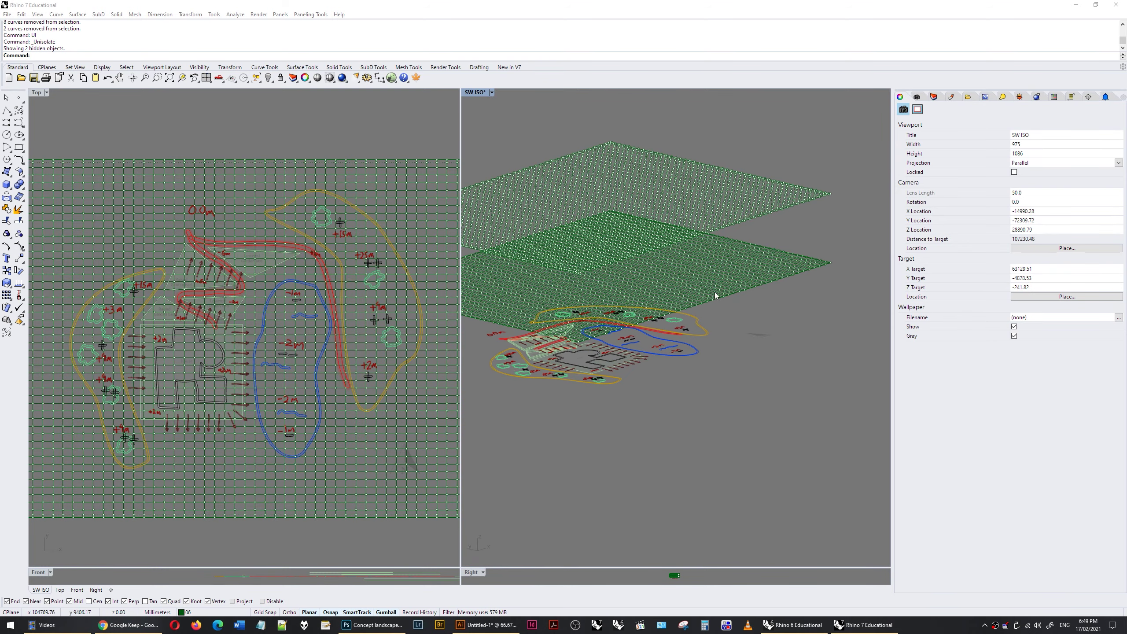
right_drag(603, 227, 670, 205)
right_drag(758, 231, 681, 411)
mouse_move(733, 367)
right_down()
mouse_move(707, 421)
mouse_move(796, 348)
mouse_move(740, 368)
right_up()
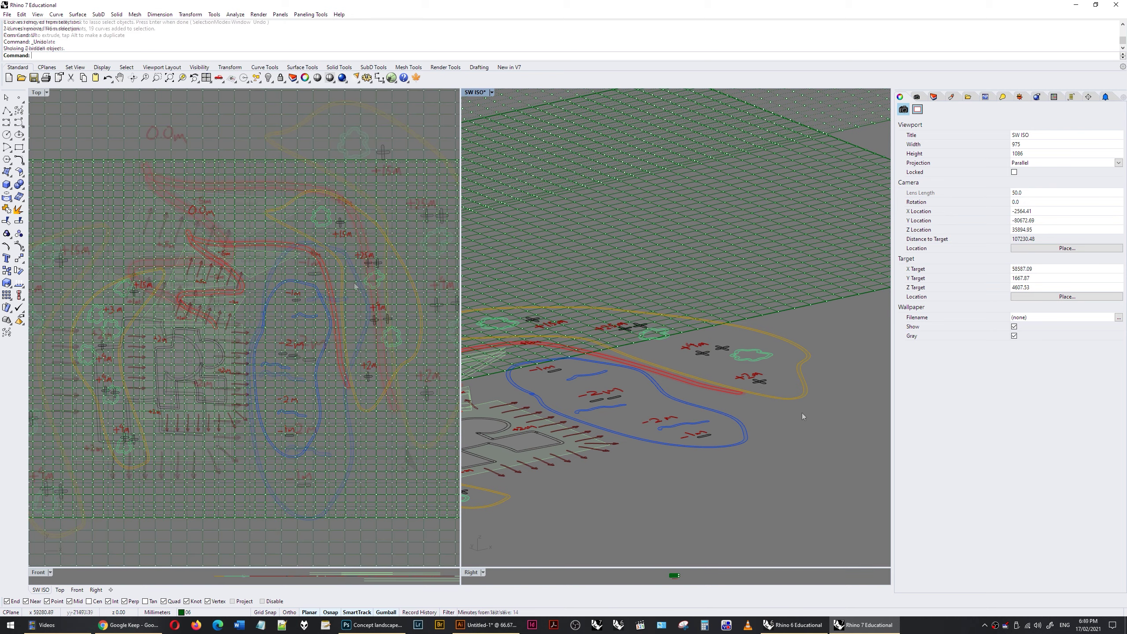
Lasso the grid points inside the blue lake outline and lower them by 1000 mm.
scroll(355, 286, up, 3)
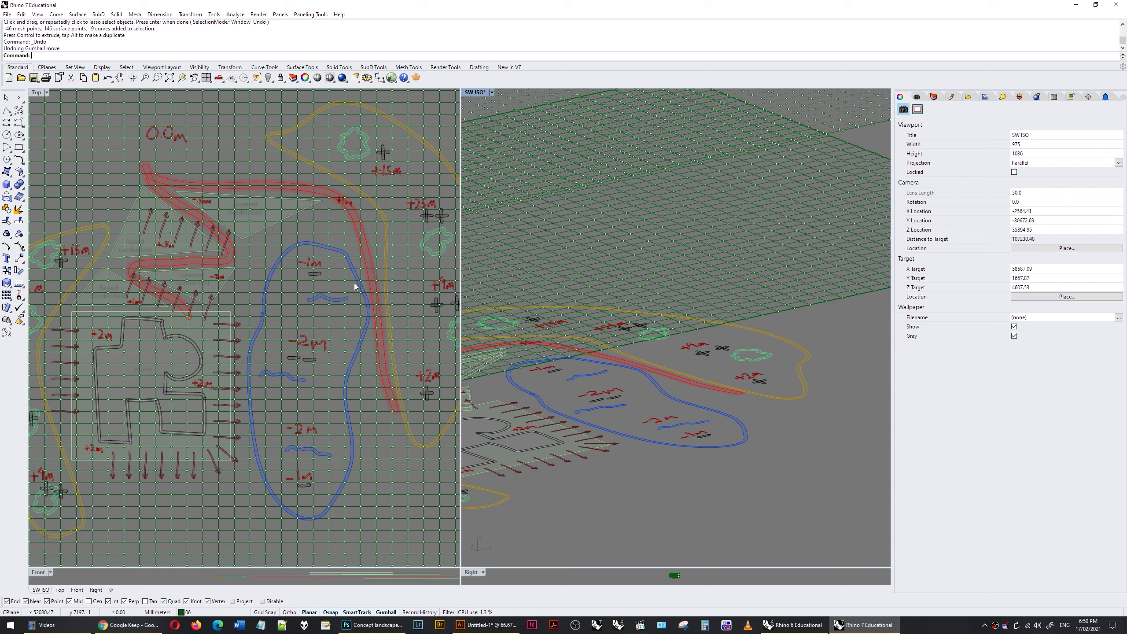
key(Return)
mouse_move(333, 240)
mouse_down()
mouse_move(364, 286)
mouse_move(347, 486)
mouse_move(293, 515)
mouse_move(263, 466)
mouse_move(247, 364)
mouse_move(297, 235)
mouse_move(327, 243)
mouse_up()
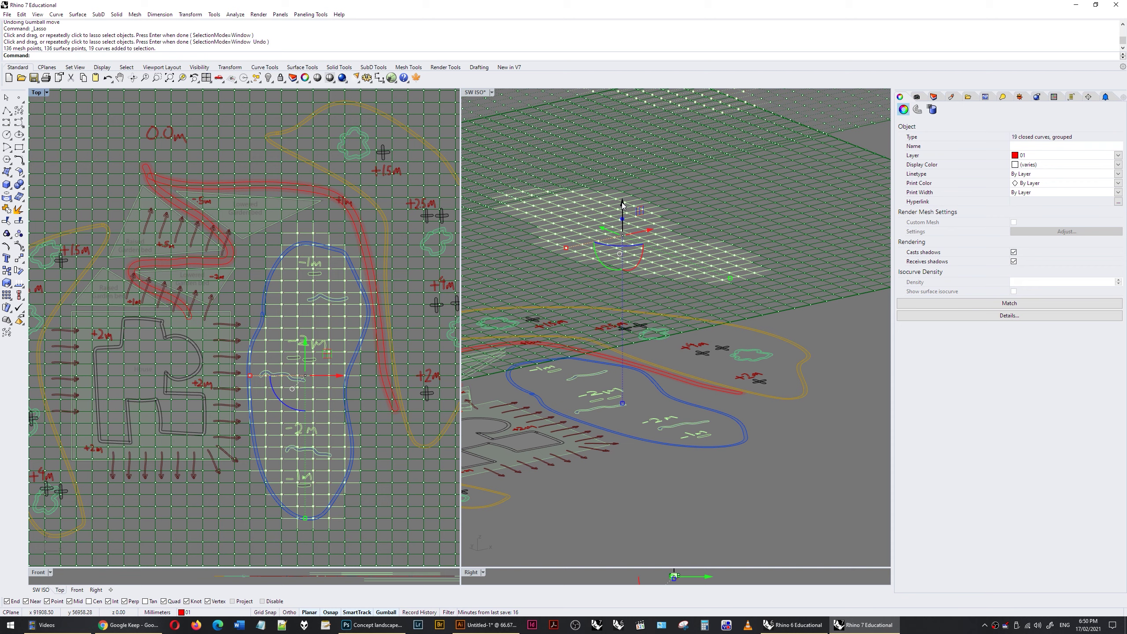
click(623, 203)
text(-1000)
key(Return)
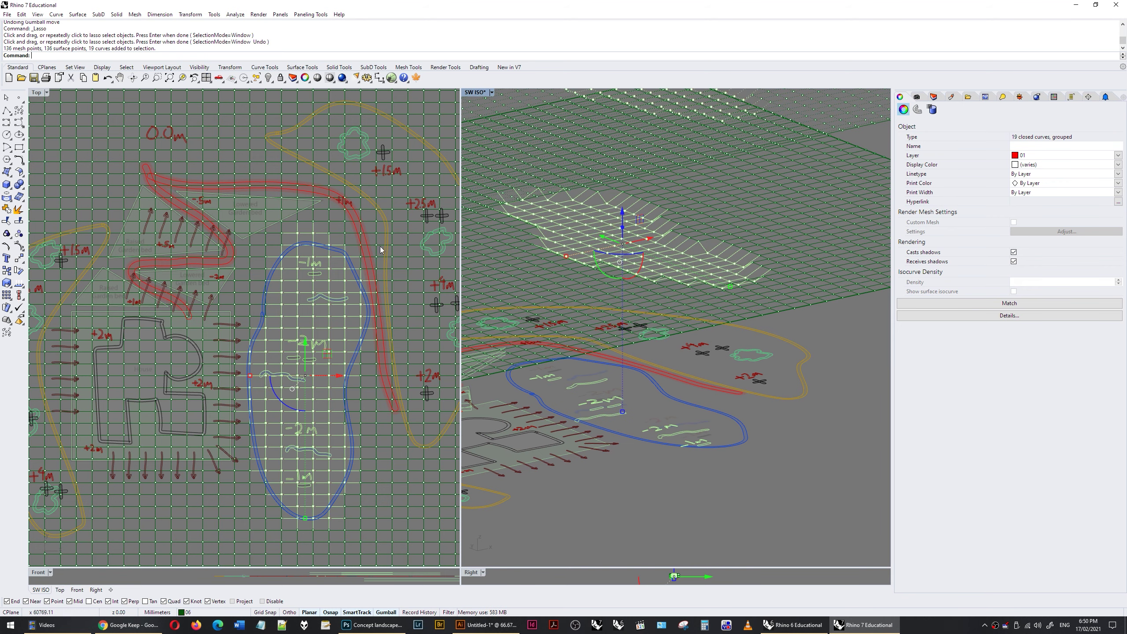
Deselect the points around the lake's northern and southern -1m marks and lower the remaining middle points further.
scroll(329, 284, down, 3)
scroll(298, 359, up, 2)
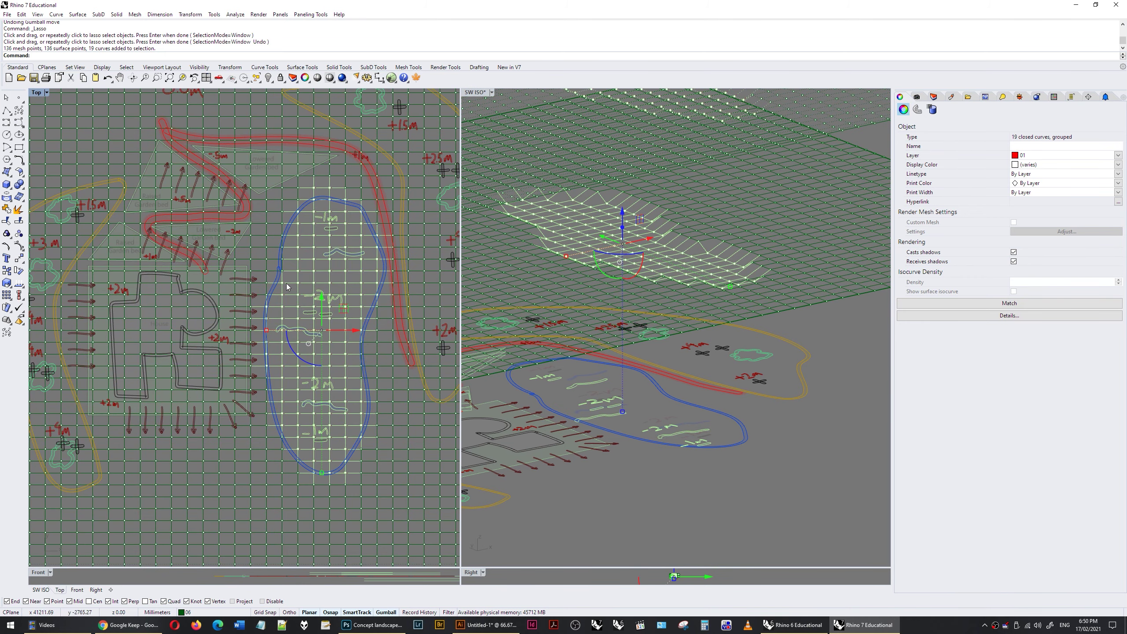
key(Return)
mouse_move(336, 166)
mouse_down()
mouse_move(395, 233)
mouse_move(334, 268)
mouse_move(265, 239)
mouse_move(315, 169)
mouse_up()
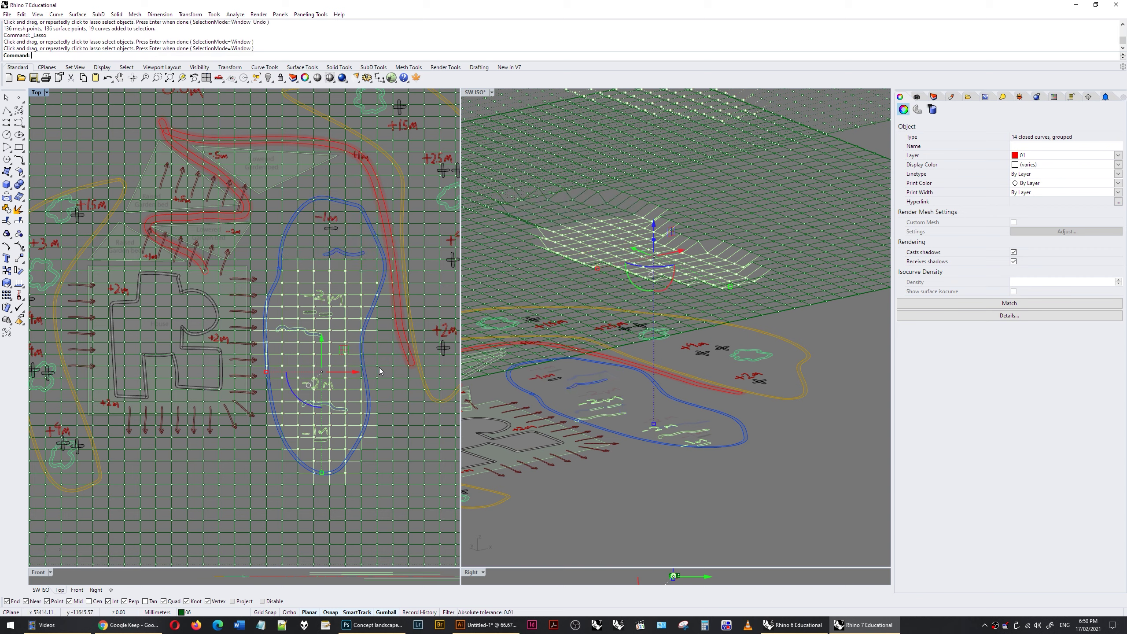
key(Return)
mouse_move(385, 371)
mouse_down()
mouse_move(378, 454)
mouse_move(250, 444)
mouse_move(249, 378)
mouse_move(357, 373)
mouse_up()
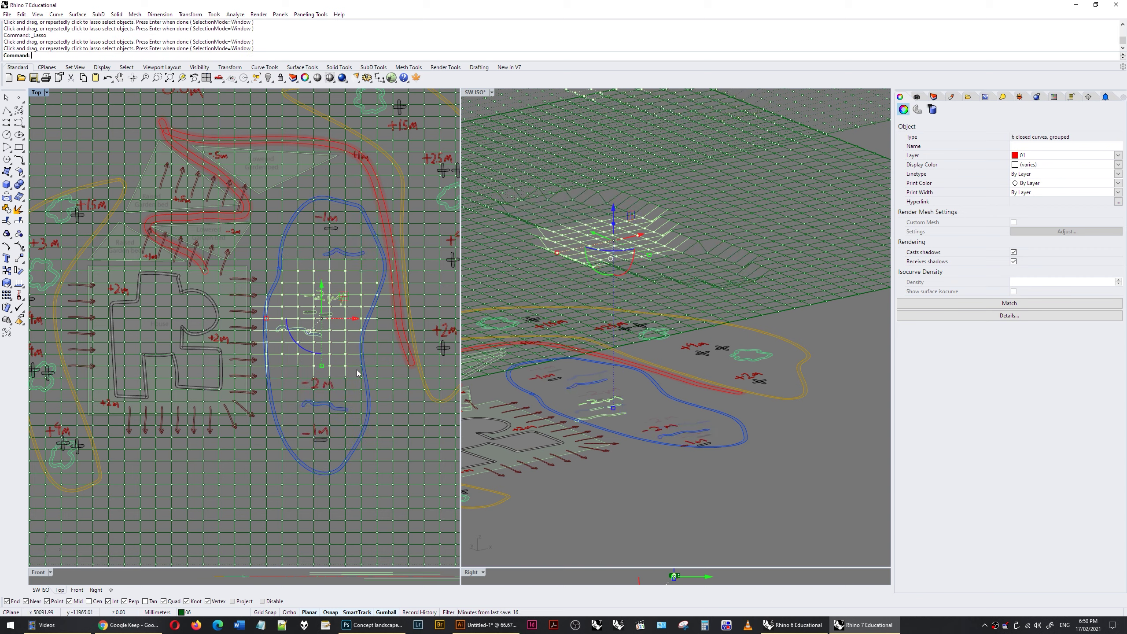
click(613, 215)
key(Return)
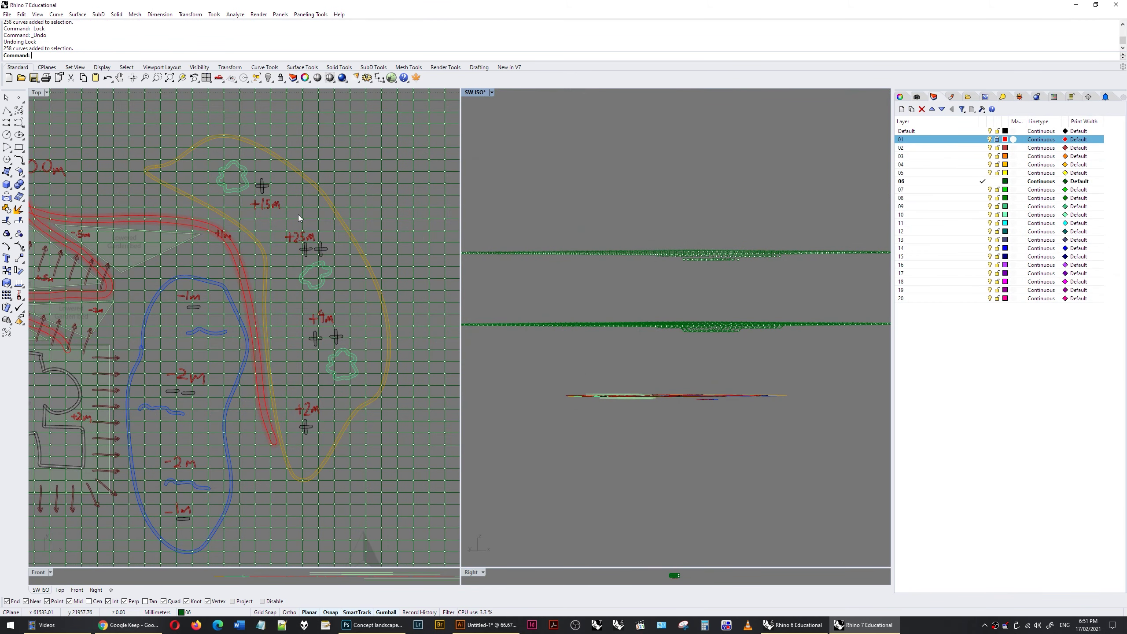
Lasso the grid points inside the eastern yellow hill outline and raise them by 1000 mm.
right_click(298, 215)
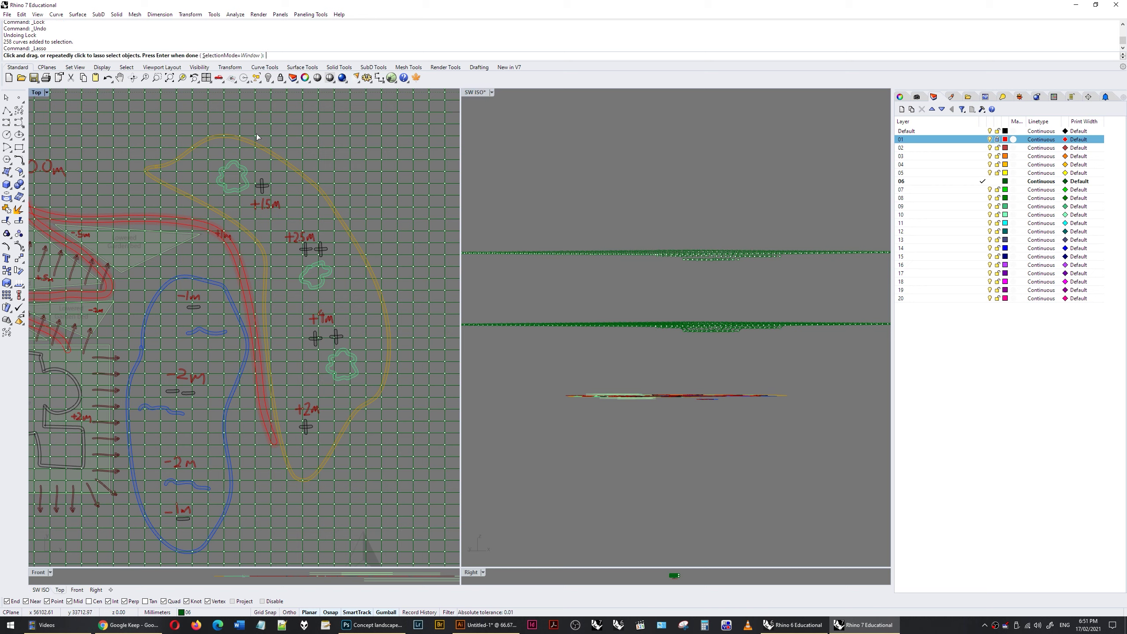
mouse_move(291, 167)
mouse_down()
mouse_move(372, 400)
mouse_move(271, 411)
mouse_move(213, 200)
mouse_move(180, 160)
mouse_move(225, 135)
mouse_move(230, 157)
mouse_up()
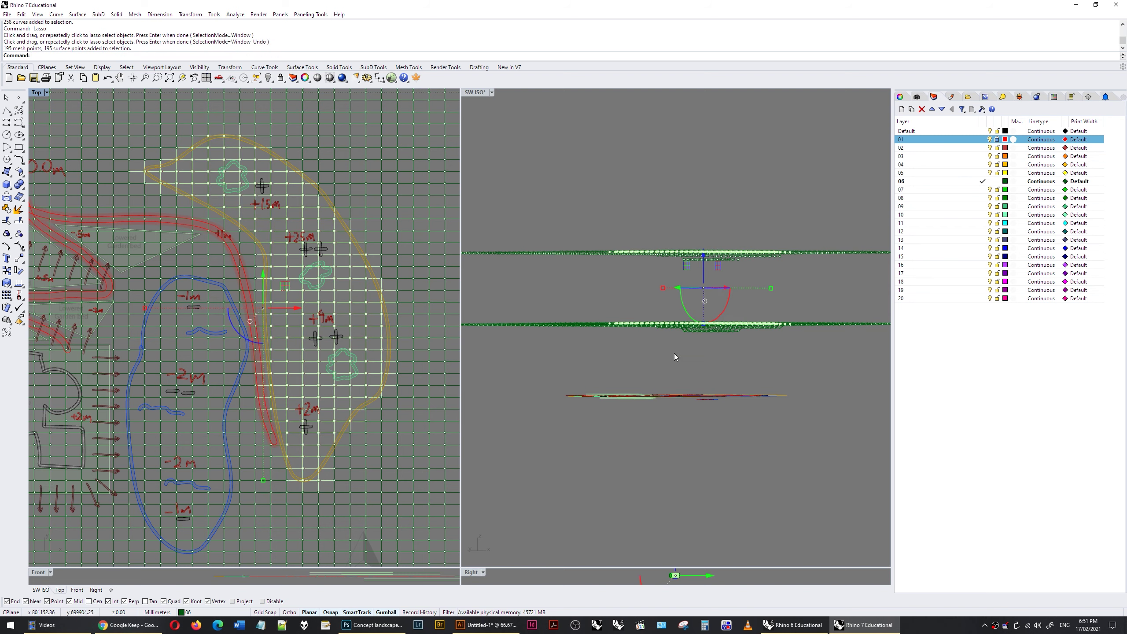
click(703, 255)
text(1000)
key(Return)
Deselect the points at the northern and southern ends of the eastern hill and raise the remaining middle points.
right_drag(245, 139, 271, 147)
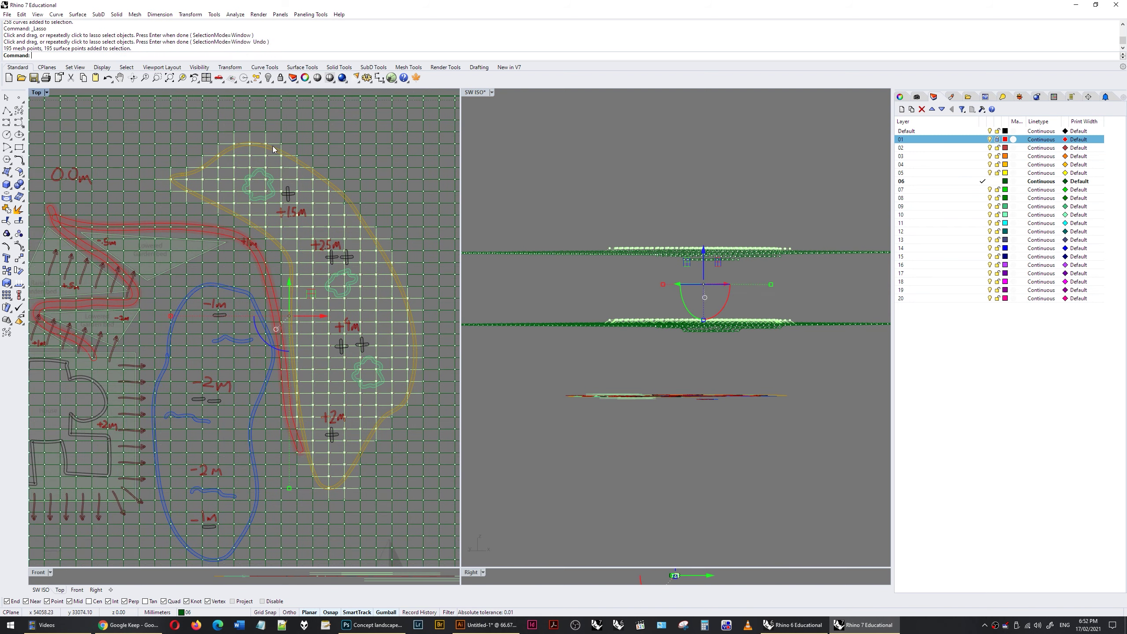
right_click(262, 137)
mouse_move(271, 122)
mouse_down()
mouse_move(354, 198)
mouse_move(262, 226)
mouse_move(144, 177)
mouse_move(233, 143)
mouse_up()
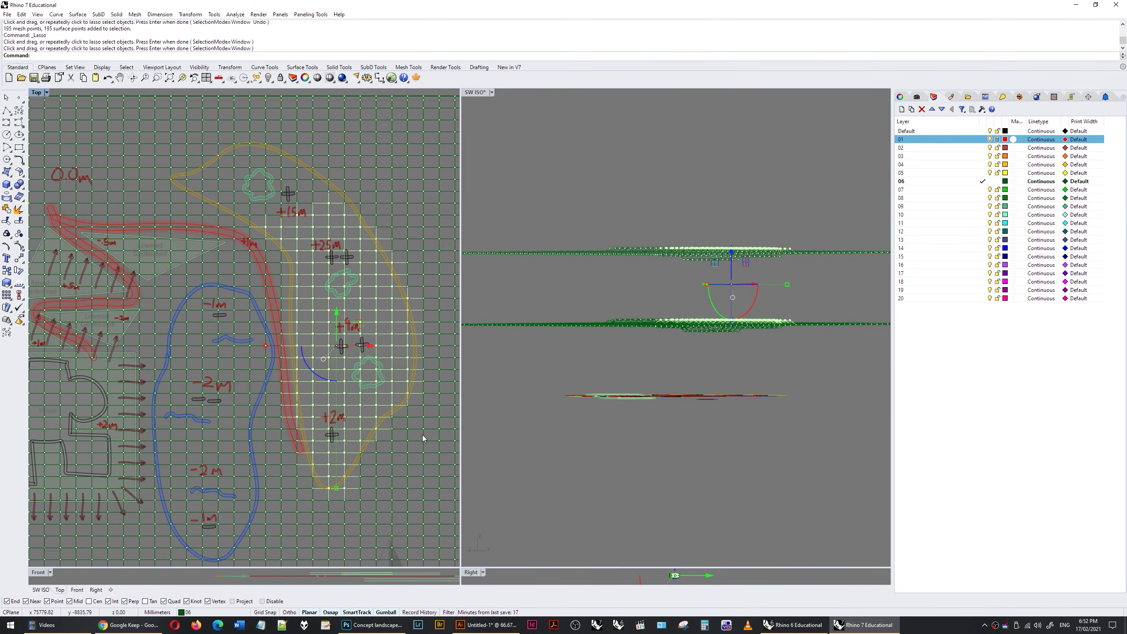
key(alt+Page_Up)
key(ctrl+z)
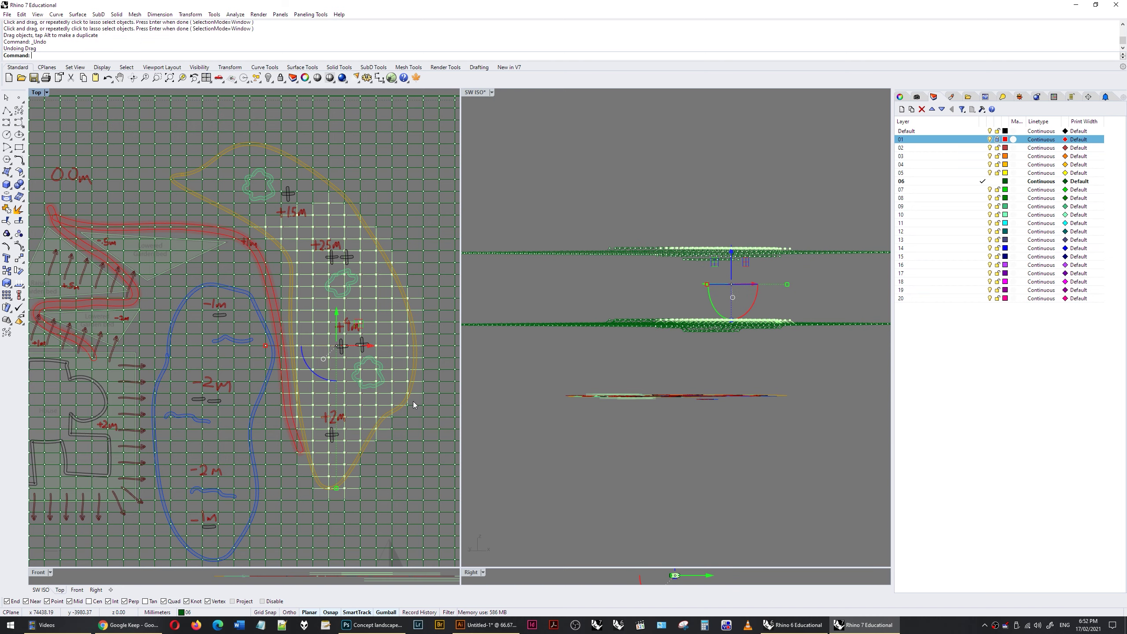
right_click(412, 418)
mouse_move(430, 436)
ctrl+mouse_down()
mouse_move(307, 494)
mouse_move(316, 392)
mouse_move(365, 386)
ctrl+mouse_up()
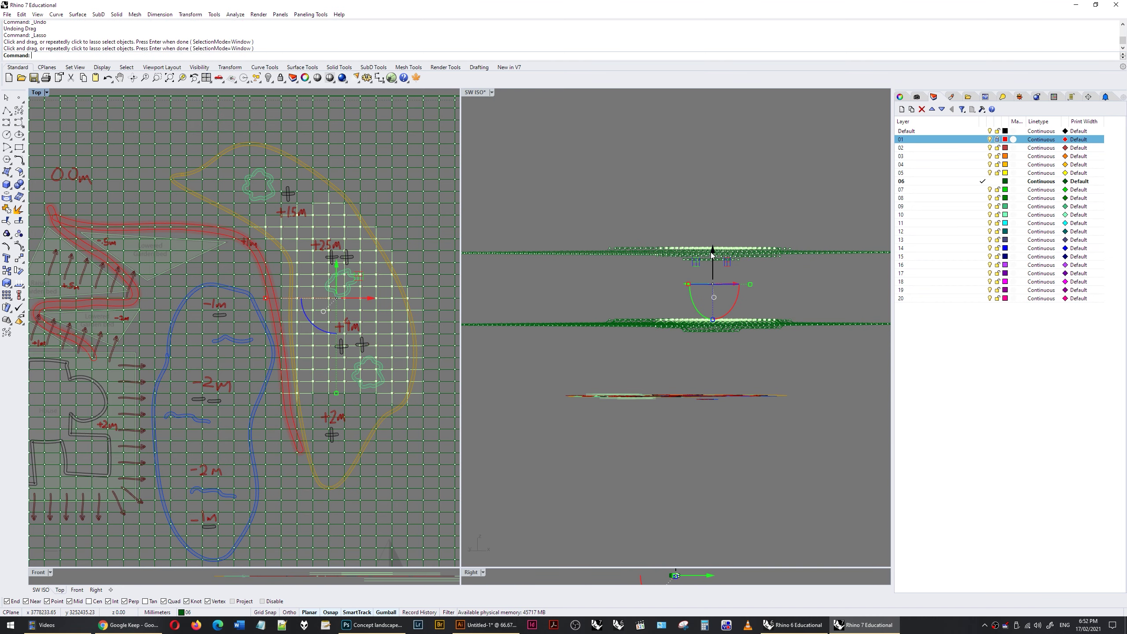
drag(713, 256, 716, 243)
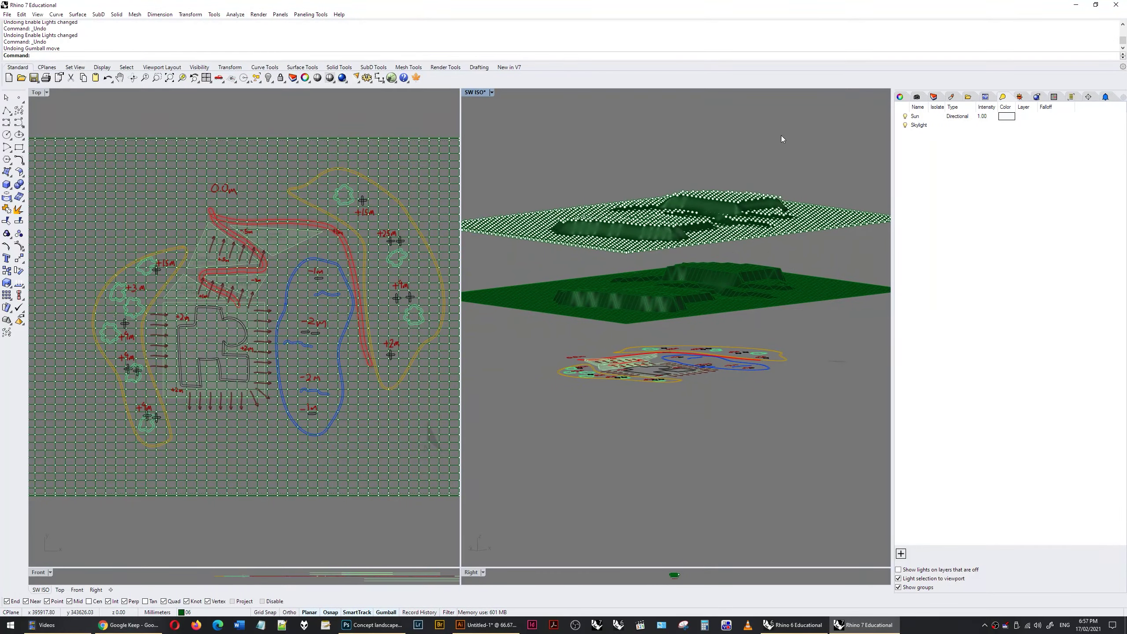
Smooth the strip of mesh and surface points across the lake with a factor of about 0.065 per step over 100 steps.
mouse_move(775, 138)
right_down()
mouse_move(721, 134)
mouse_move(724, 143)
mouse_move(757, 130)
right_up()
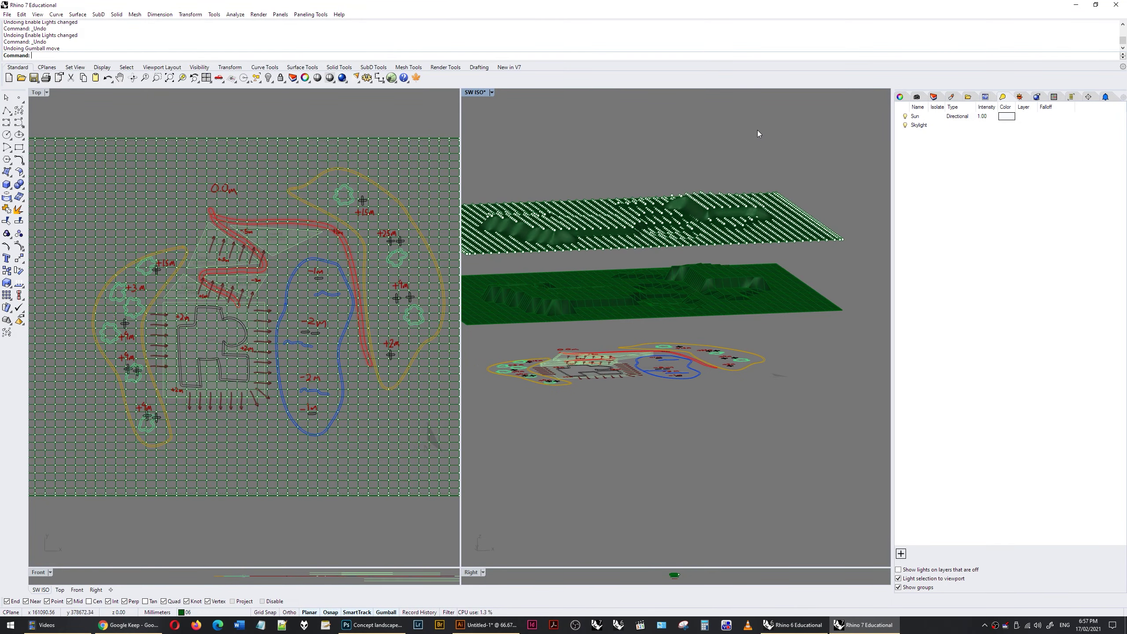
click(804, 292)
scroll(695, 227, up, 5)
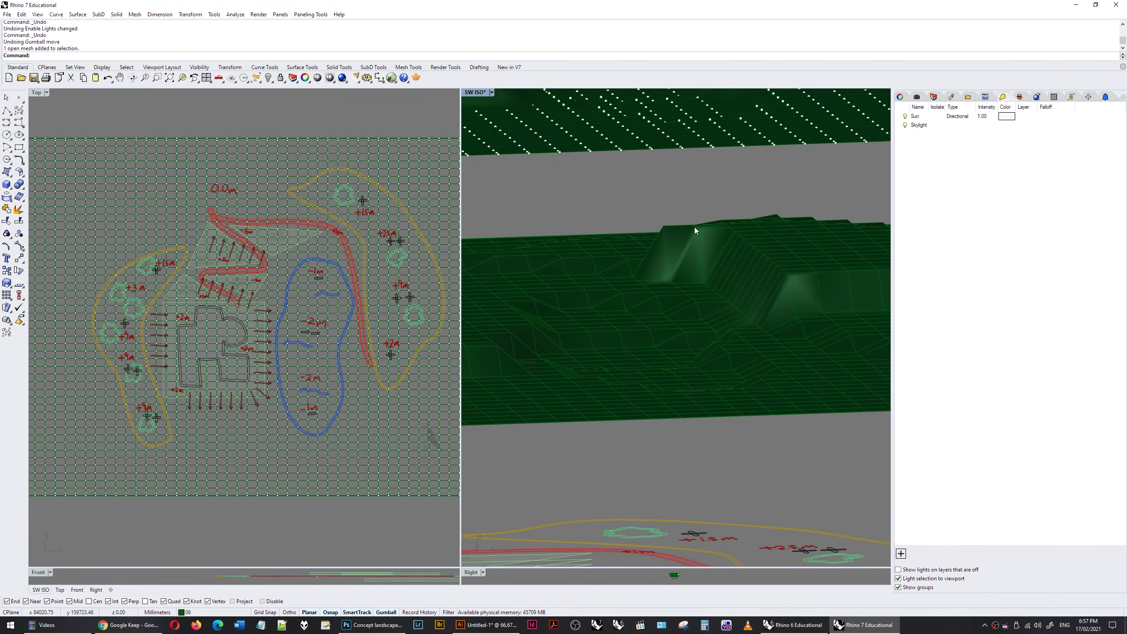
scroll(694, 227, down, 5)
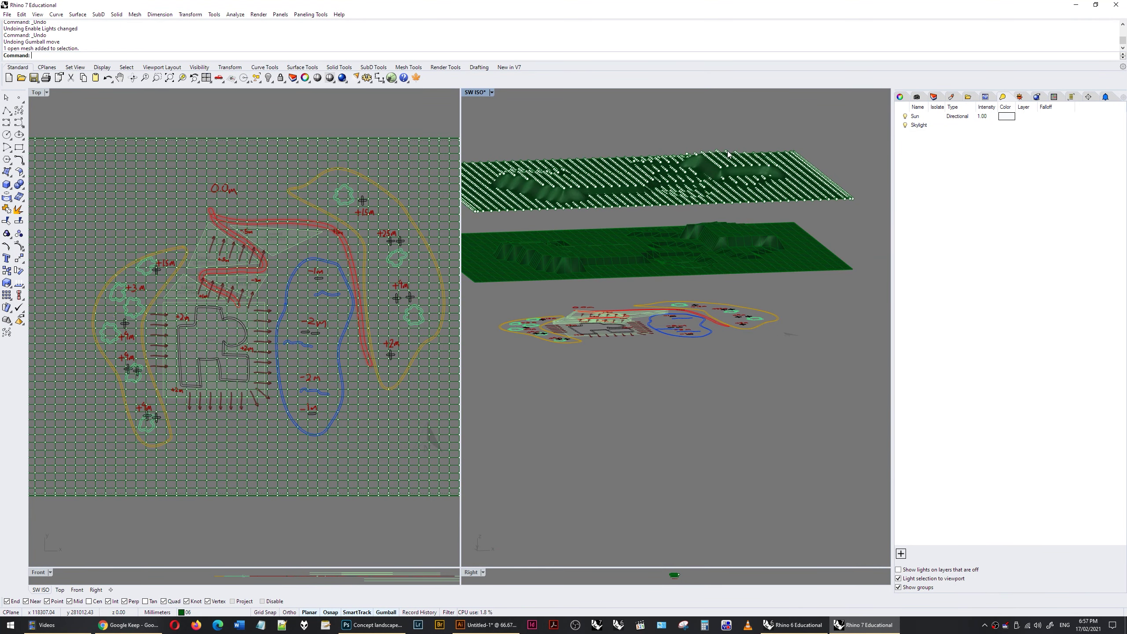
scroll(727, 151, up, 5)
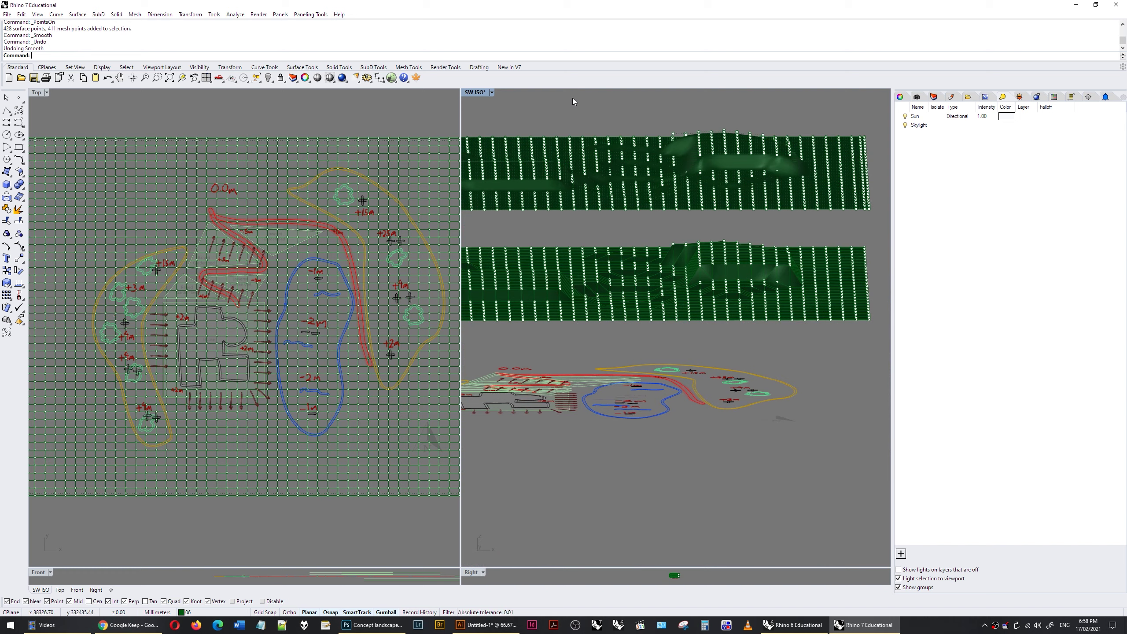
drag(572, 99, 693, 344)
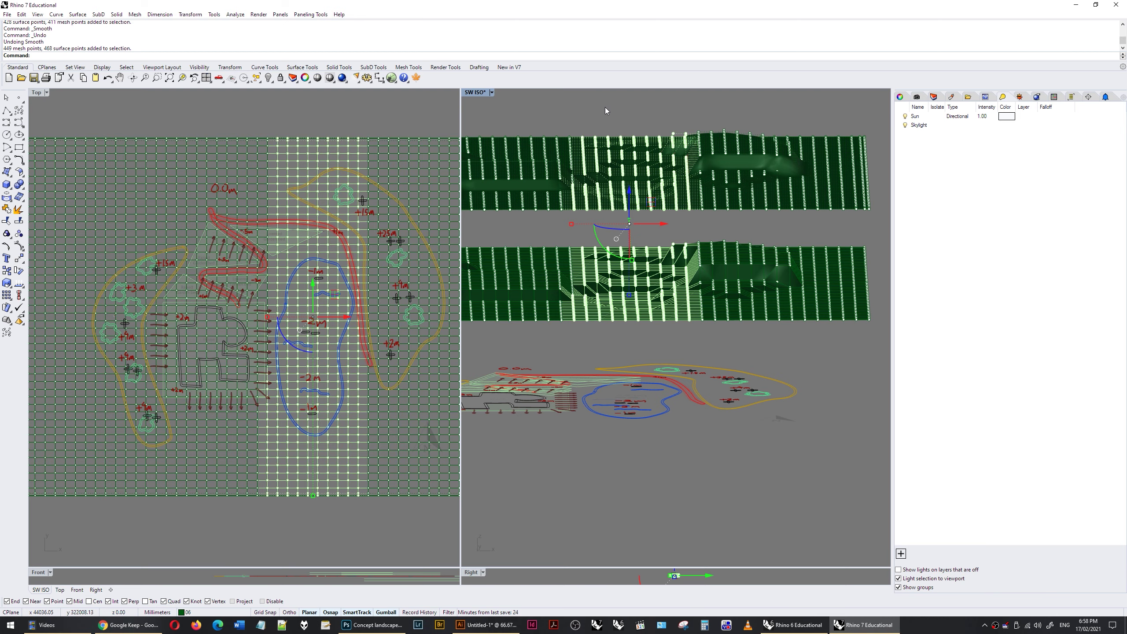
key(Return)
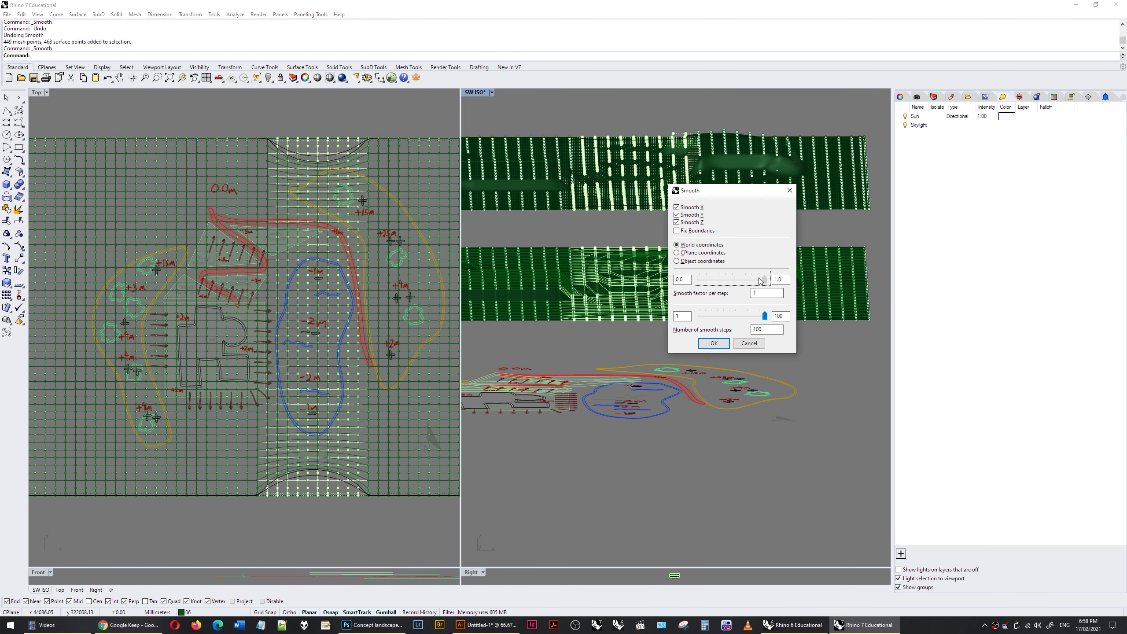
drag(756, 282, 728, 286)
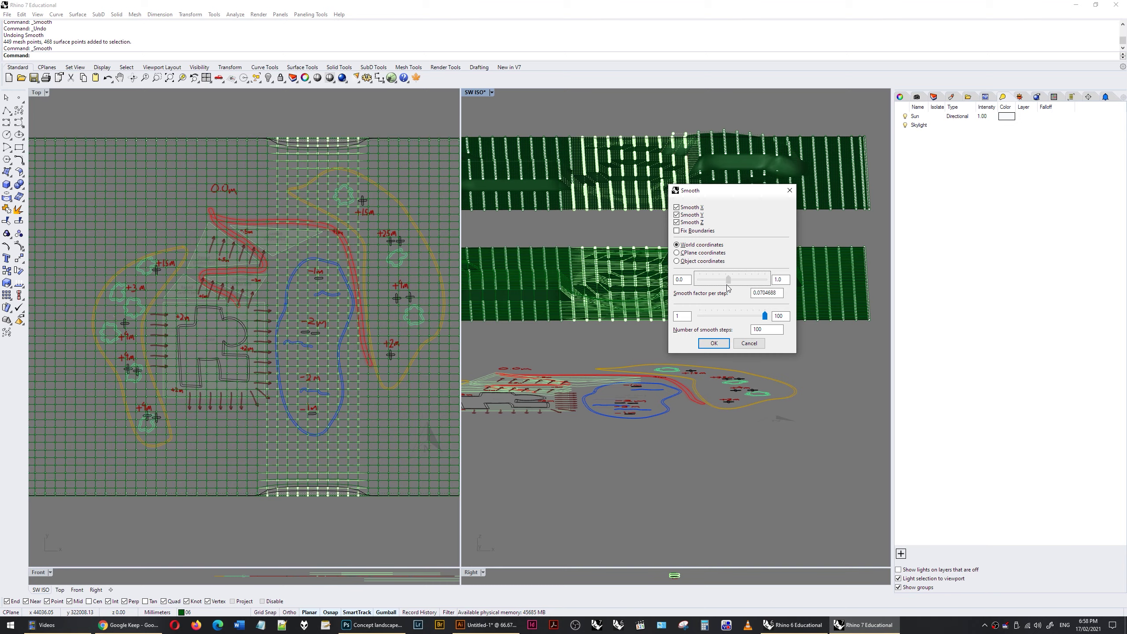
click(708, 350)
Examine the smoothed lake and hill terrain from several angles and compare it with the landscape sketch in the Top view.
right_drag(720, 228, 656, 271)
scroll(664, 317, down, 3)
right_drag(665, 317, 660, 240)
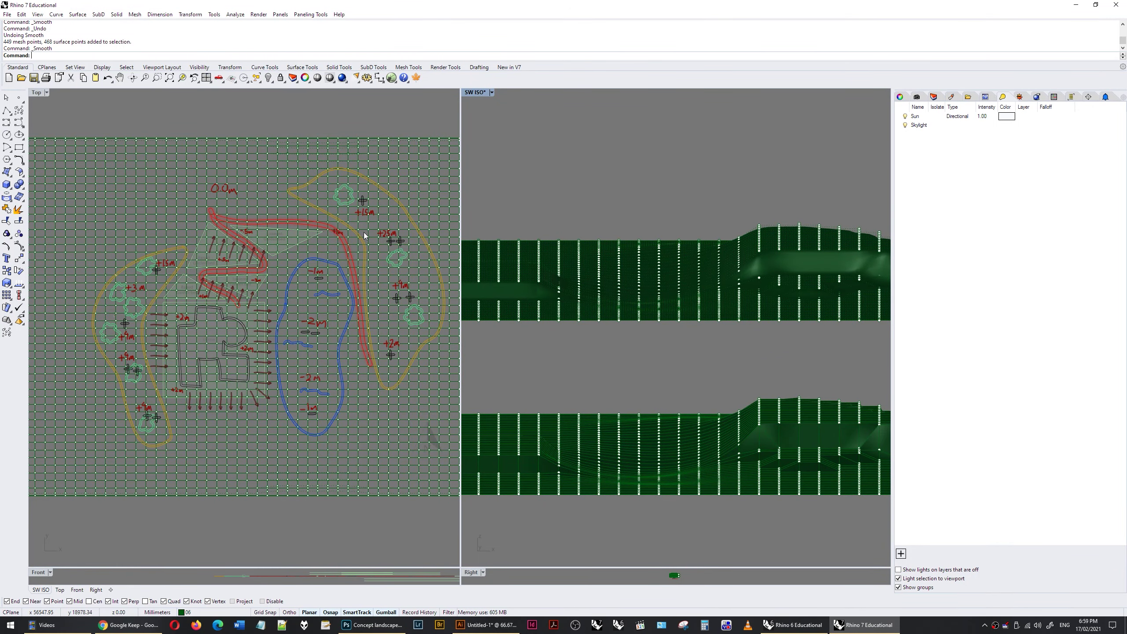
scroll(346, 233, up, 6)
scroll(357, 247, down, 5)
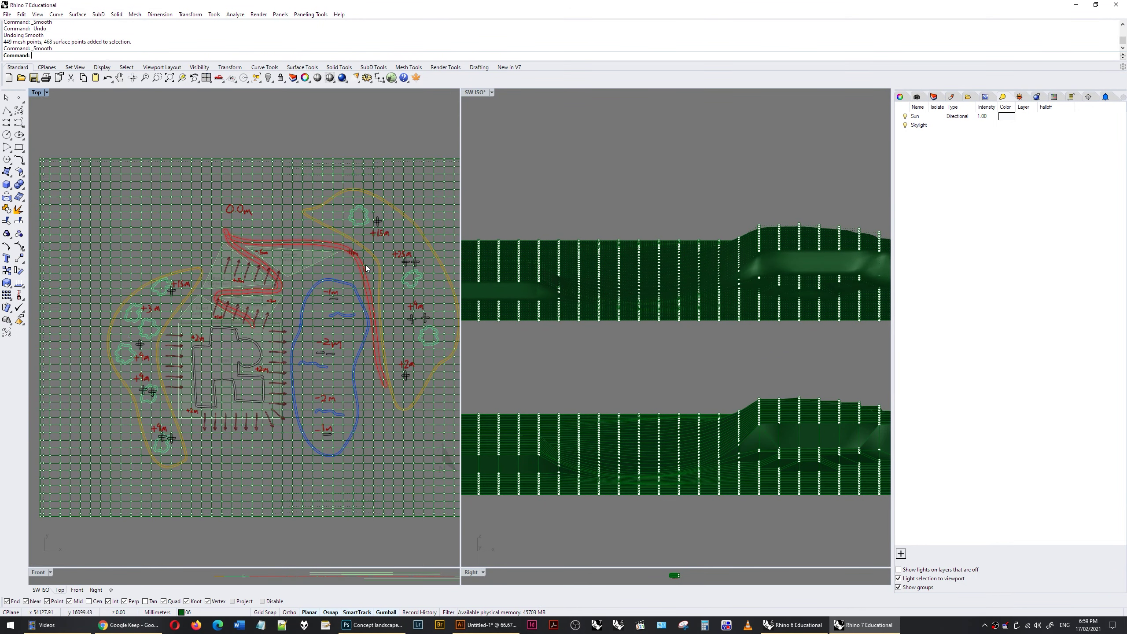
scroll(303, 249, up, 2)
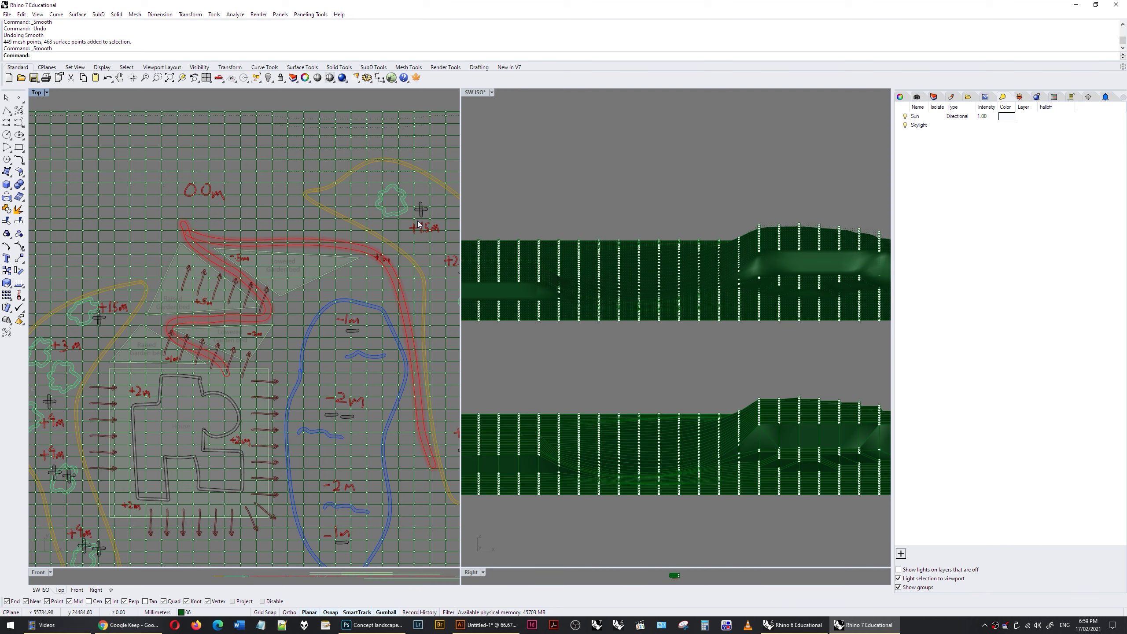
right_drag(418, 220, 367, 235)
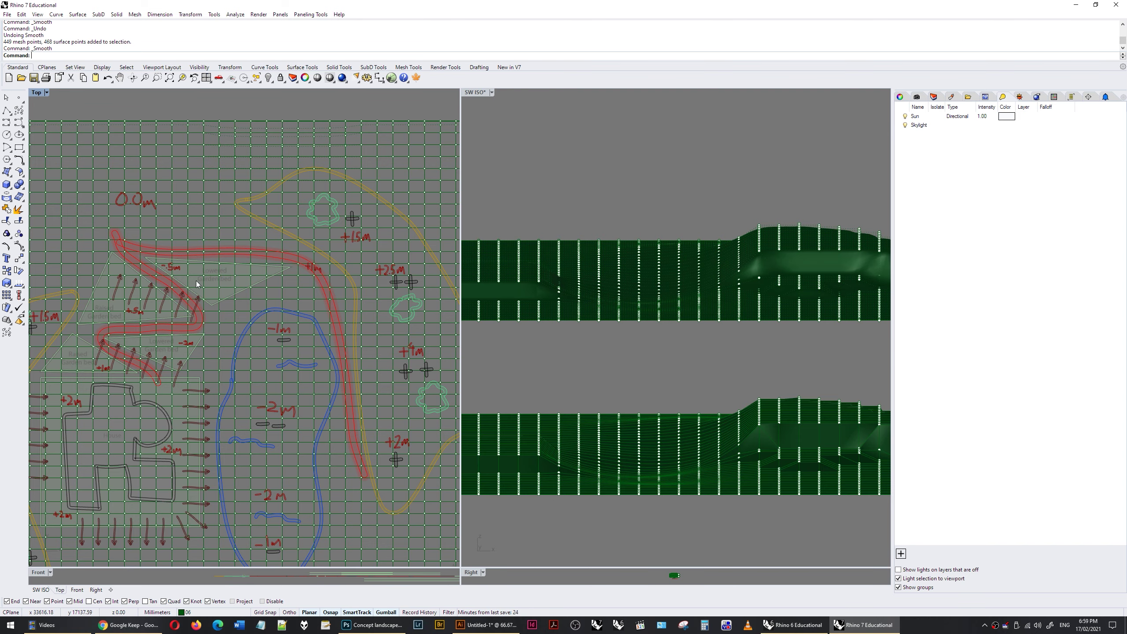
right_drag(199, 285, 244, 285)
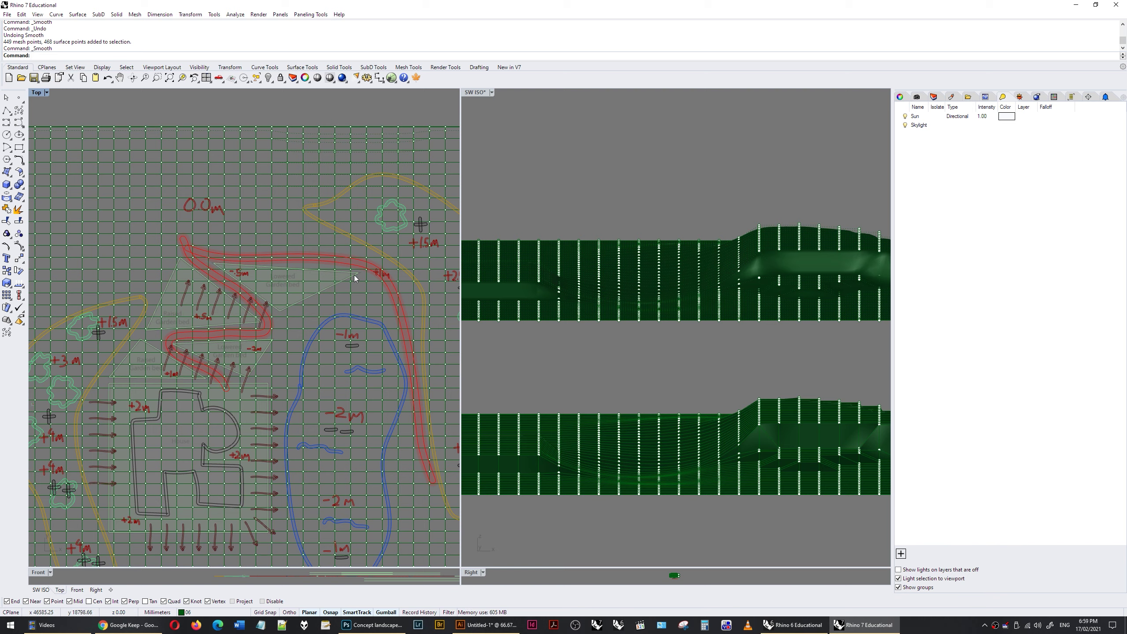
right_click(308, 290)
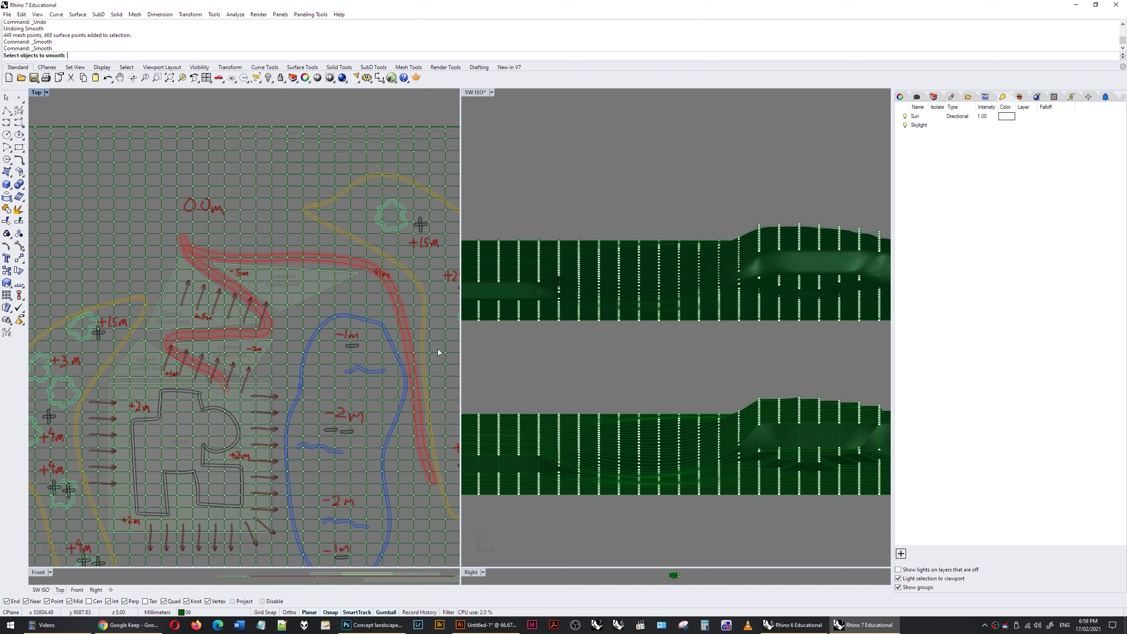
right_drag(686, 431, 683, 356)
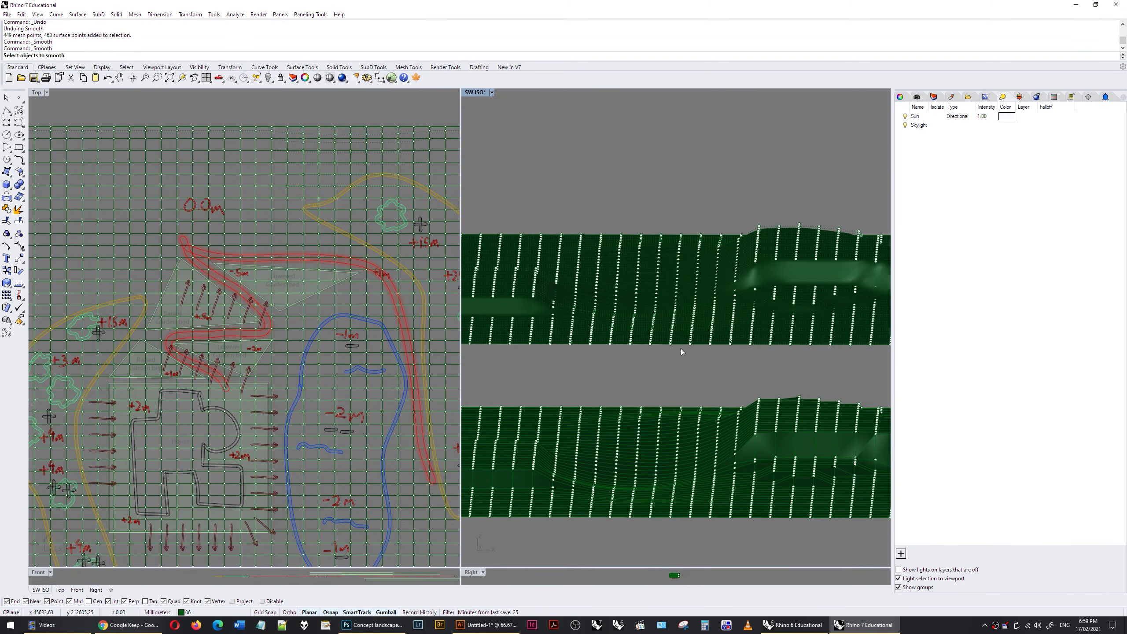
right_drag(681, 349, 683, 222)
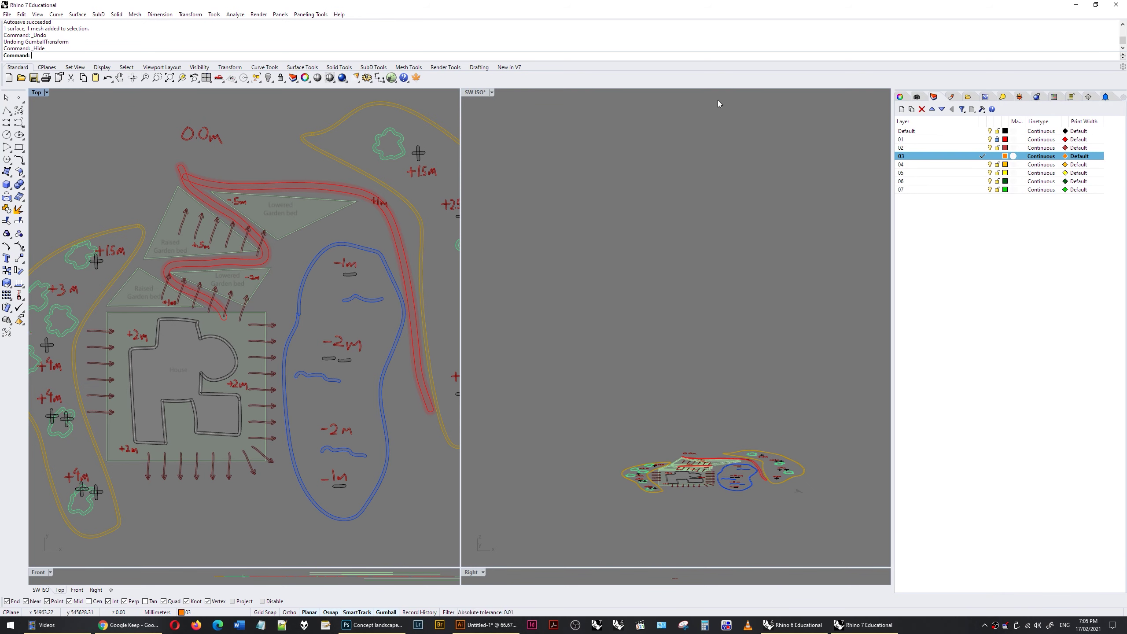
Draw circles at the eastern hill's +1.5m mark with a radius of about 2766 mm and its +2.5m mark with about 2829 mm.
click(7, 135)
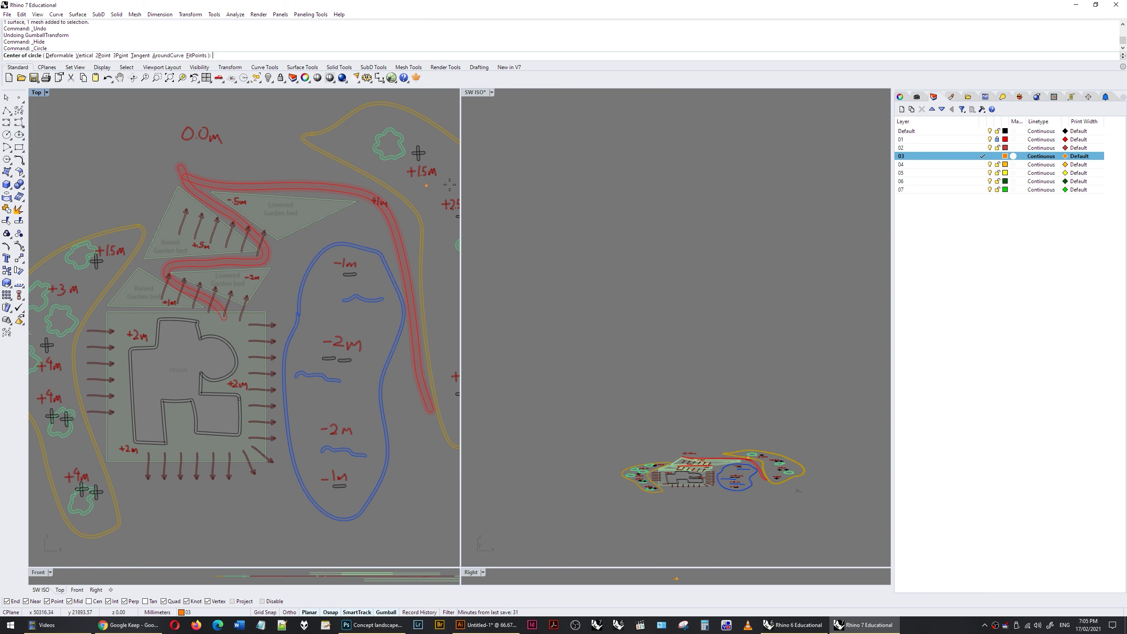
click(412, 159)
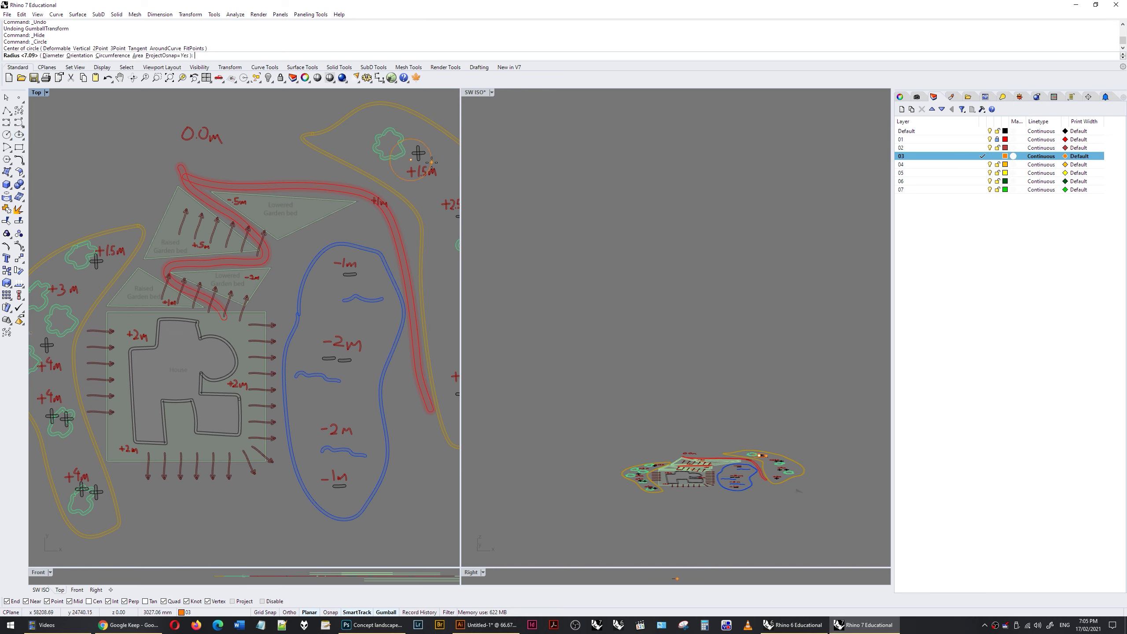
click(430, 166)
scroll(293, 180, down, 4)
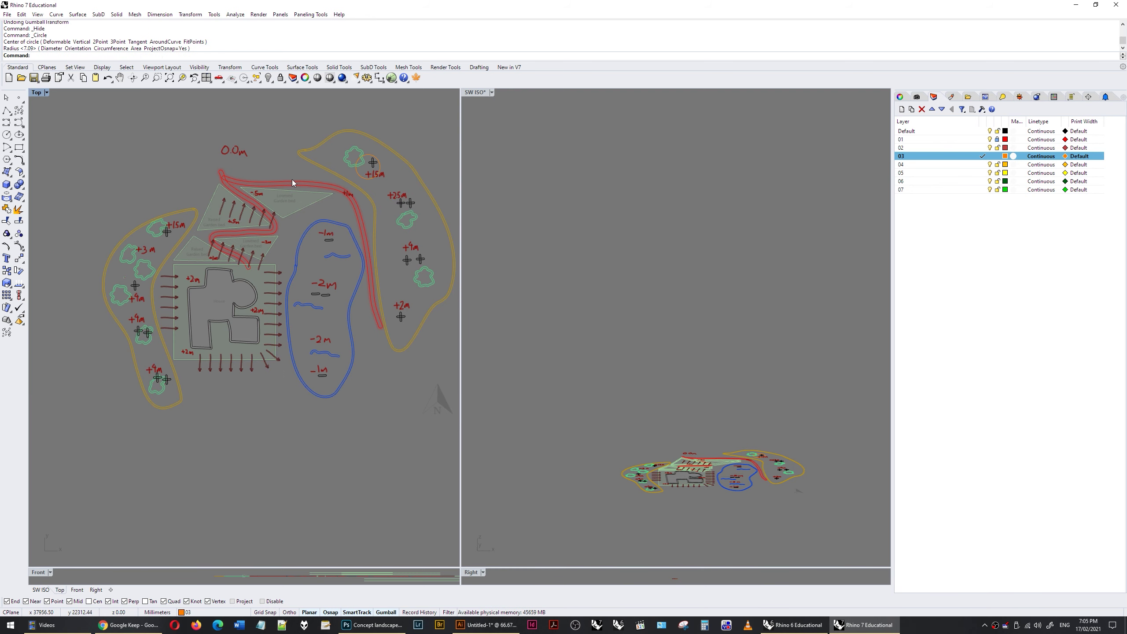
scroll(414, 235, up, 4)
right_click(390, 184)
click(387, 180)
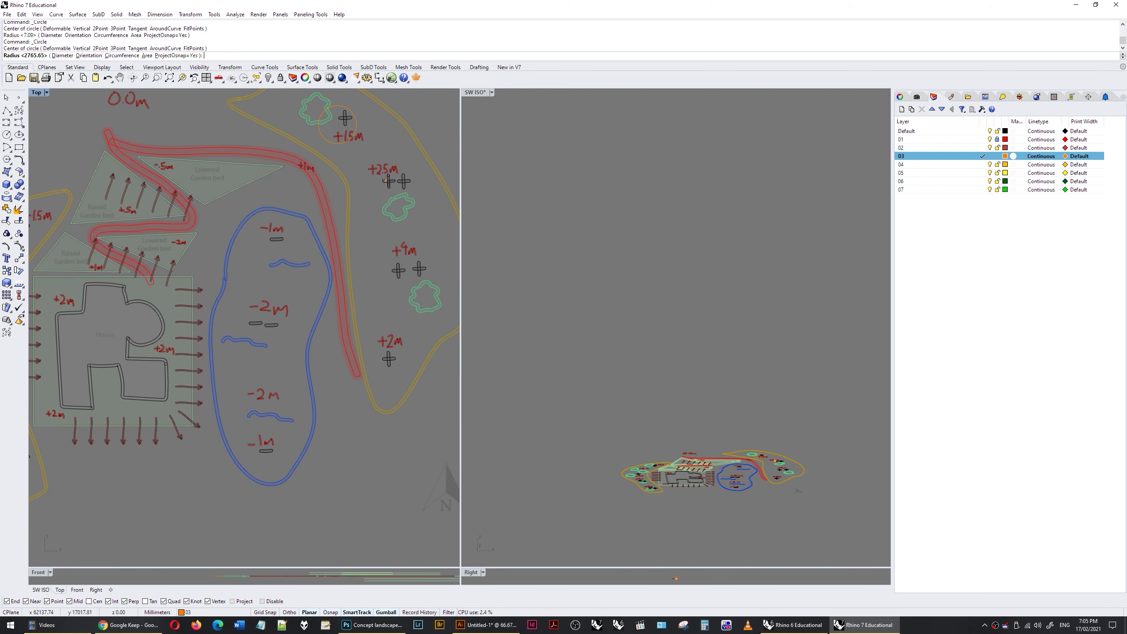
click(405, 179)
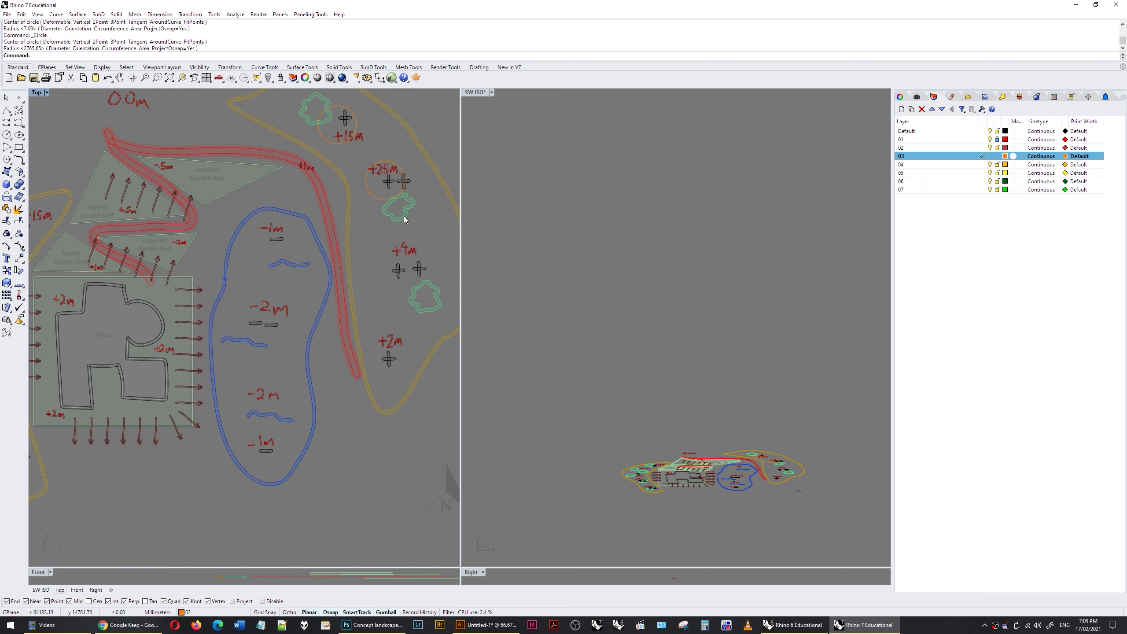
Draw a larger circle around the eastern hill's +4m mark and place a slightly smaller copy around the +2m mark.
key(Return)
click(405, 257)
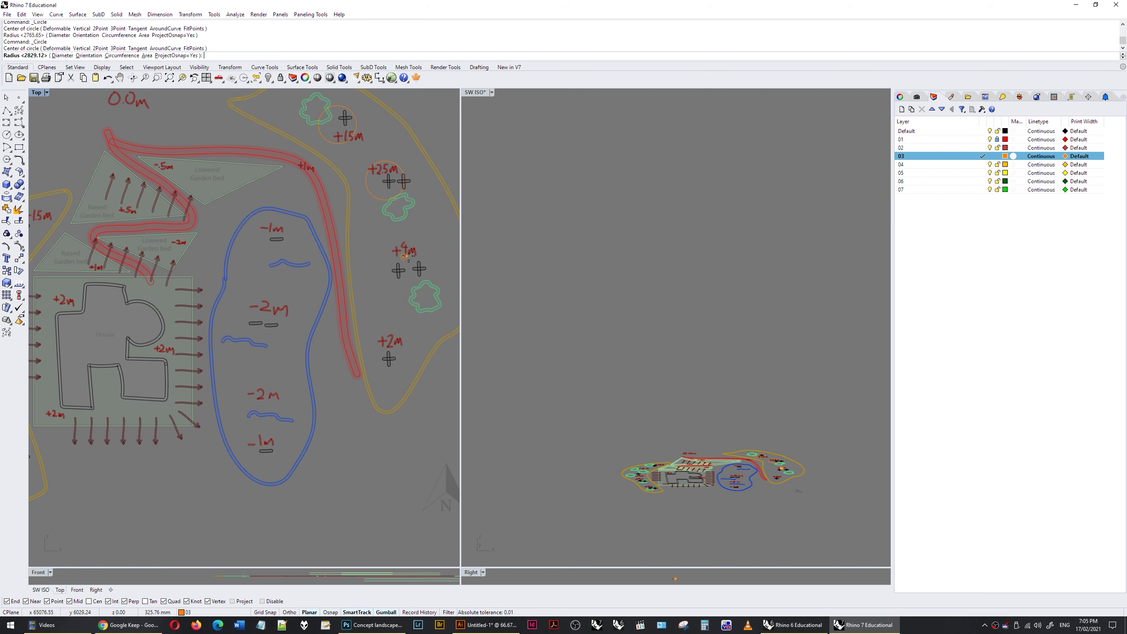
click(430, 256)
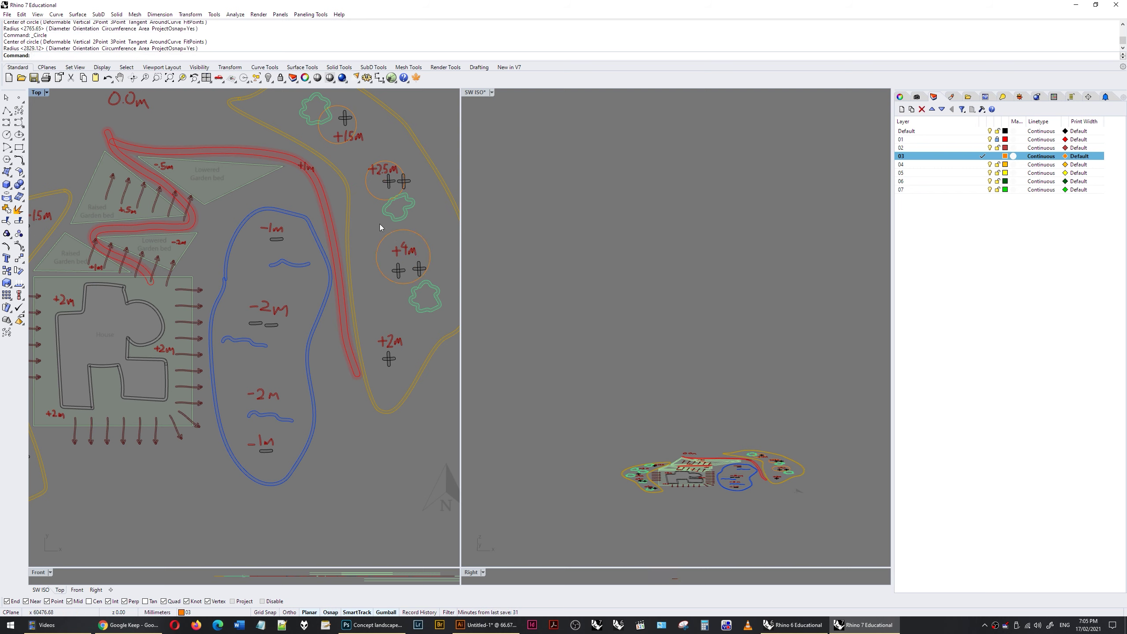
drag(426, 234, 375, 347)
Raise the circle at the eastern hill's +2m mark by 2000 mm and the one at the +4m mark by 4 m.
scroll(724, 472, up, 5)
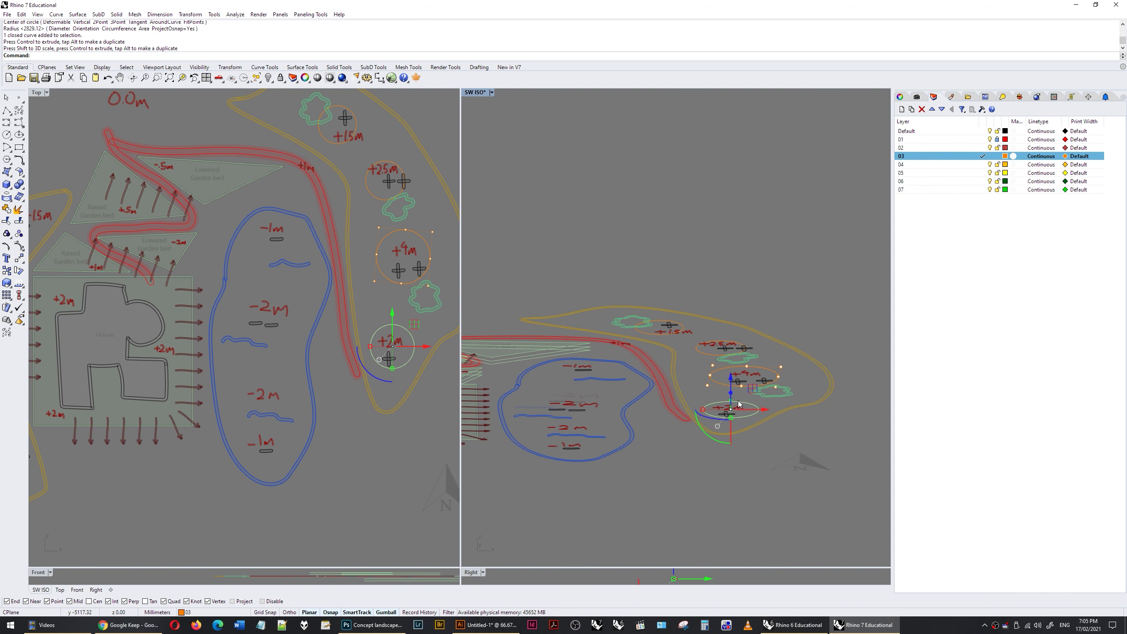
click(732, 379)
text(2000)
key(Return)
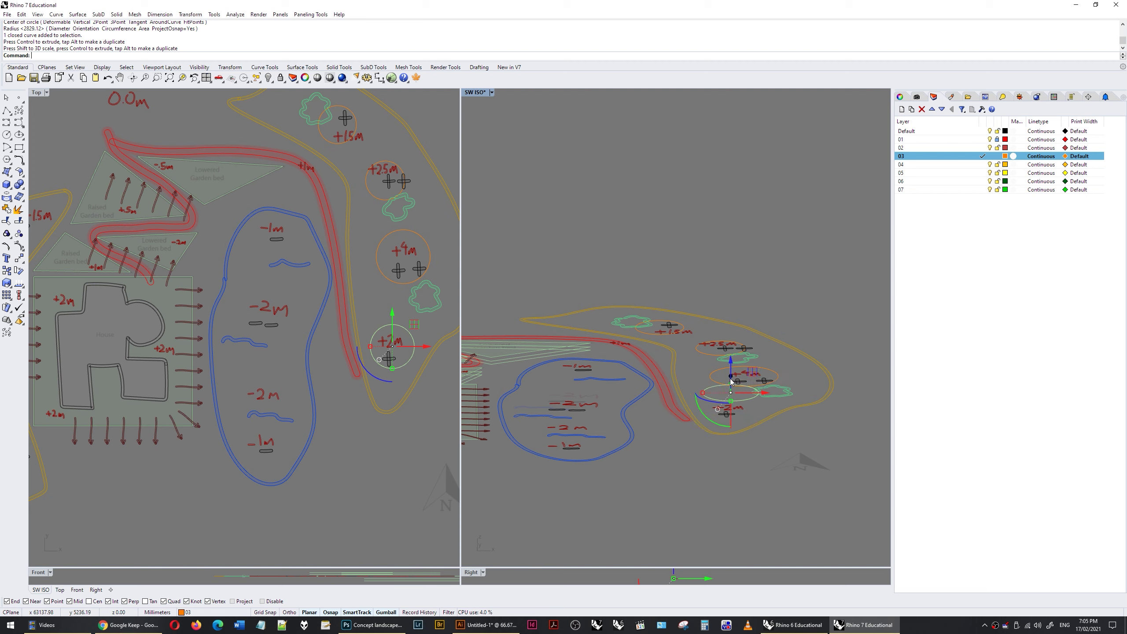
click(775, 382)
click(745, 351)
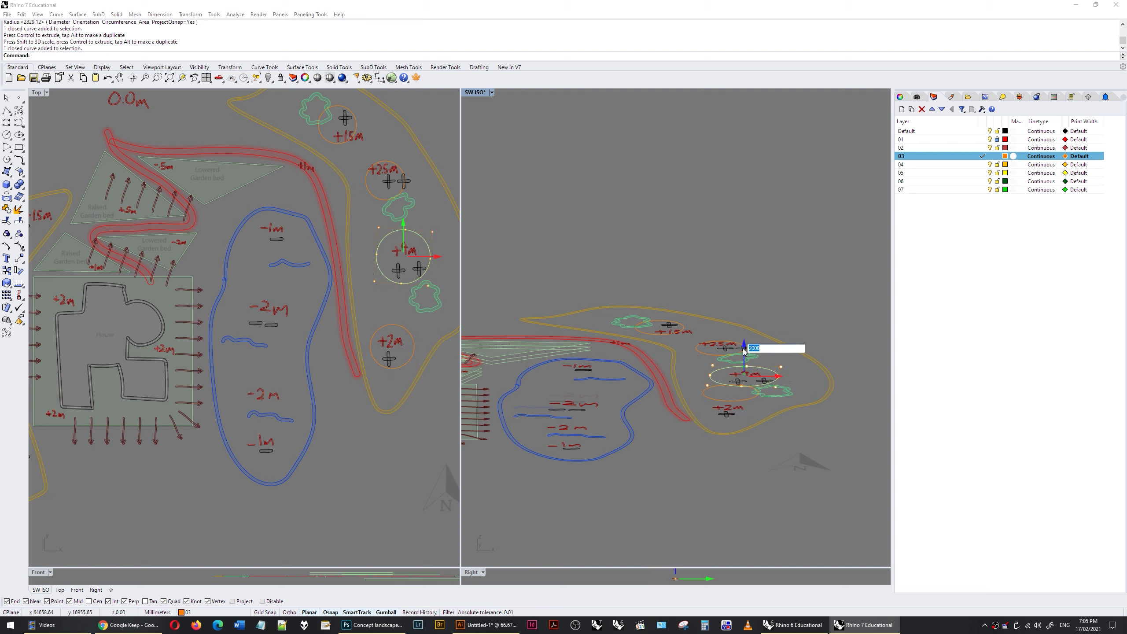
text(2000)
key(Return)
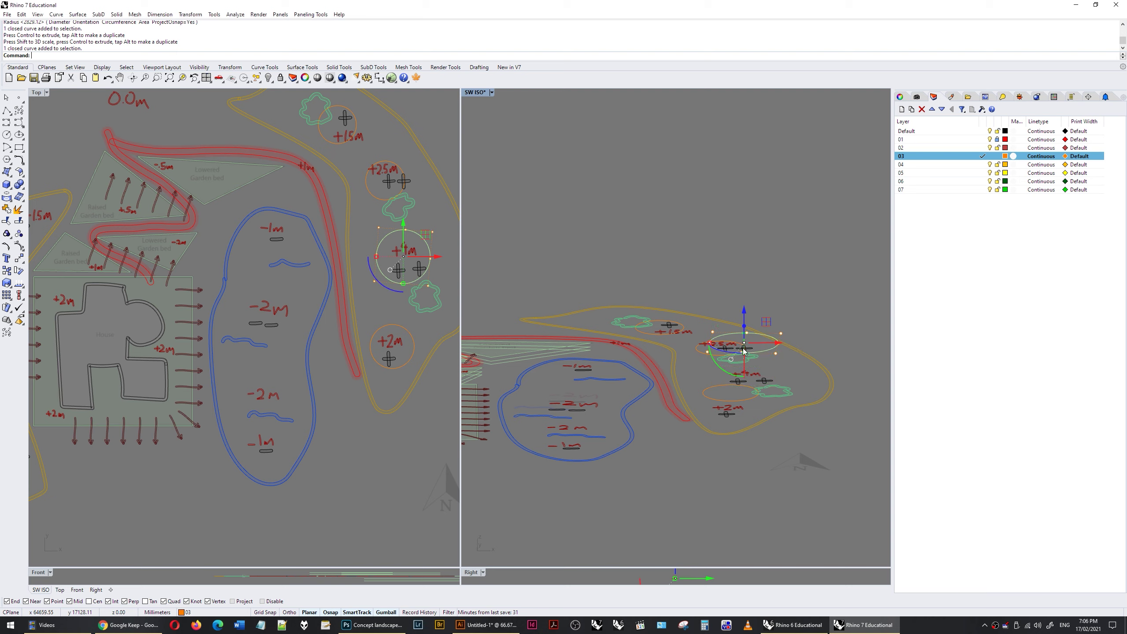
Raise the circle at the +2.5m mark by 2500 mm and the circle at the +1.5m mark by 1500 mm.
click(699, 351)
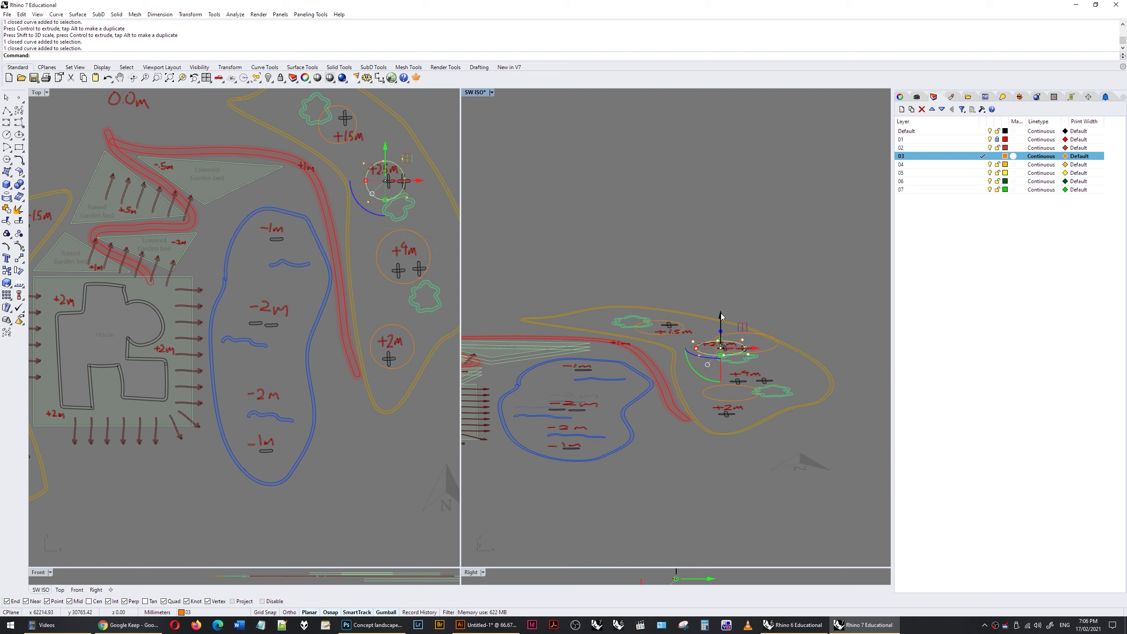
click(722, 316)
text(2)
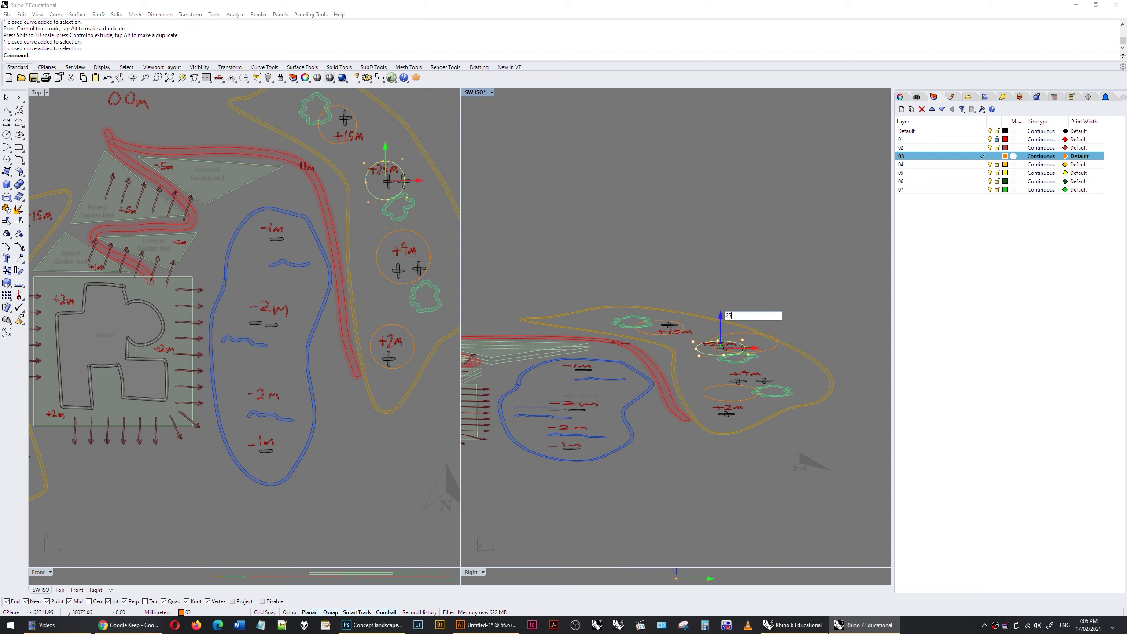
text(5)
key(Return)
click(682, 332)
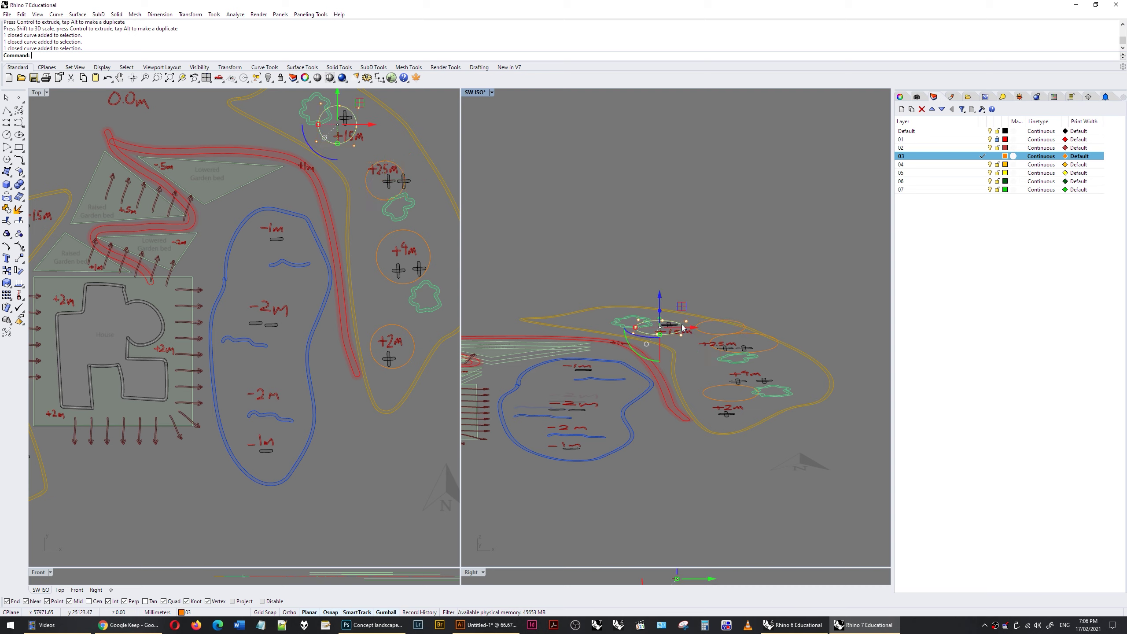
click(660, 299)
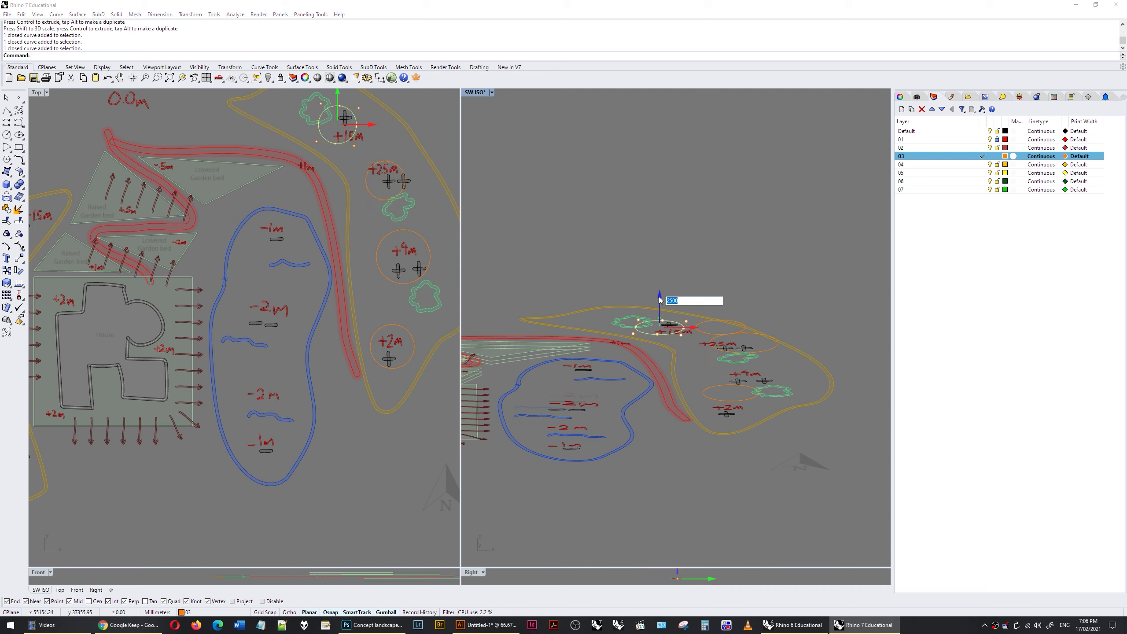
text(1500)
key(Return)
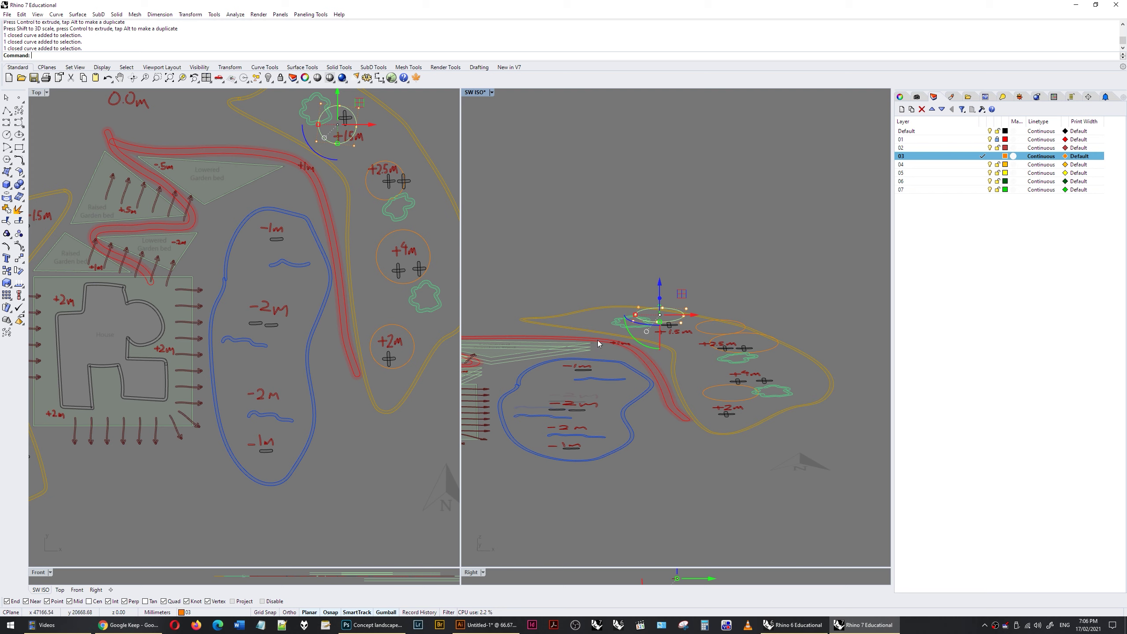
click(291, 283)
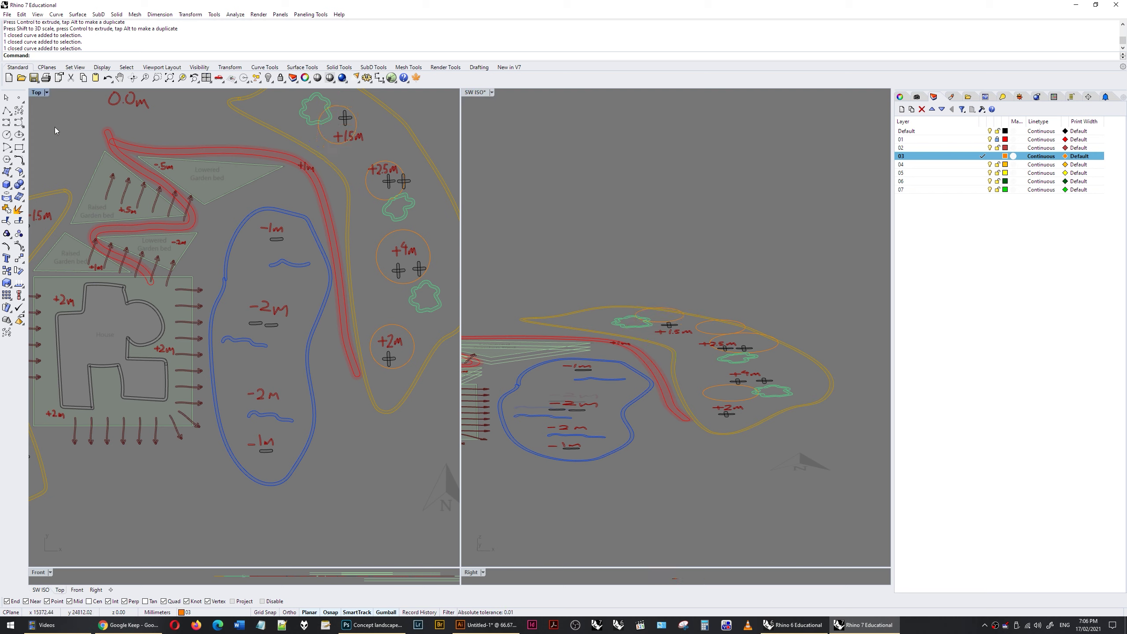
Draw circles in the northern lake at the -1m mark with a radius of about 2837 mm and the -2m mark with about 4473 mm.
click(7, 135)
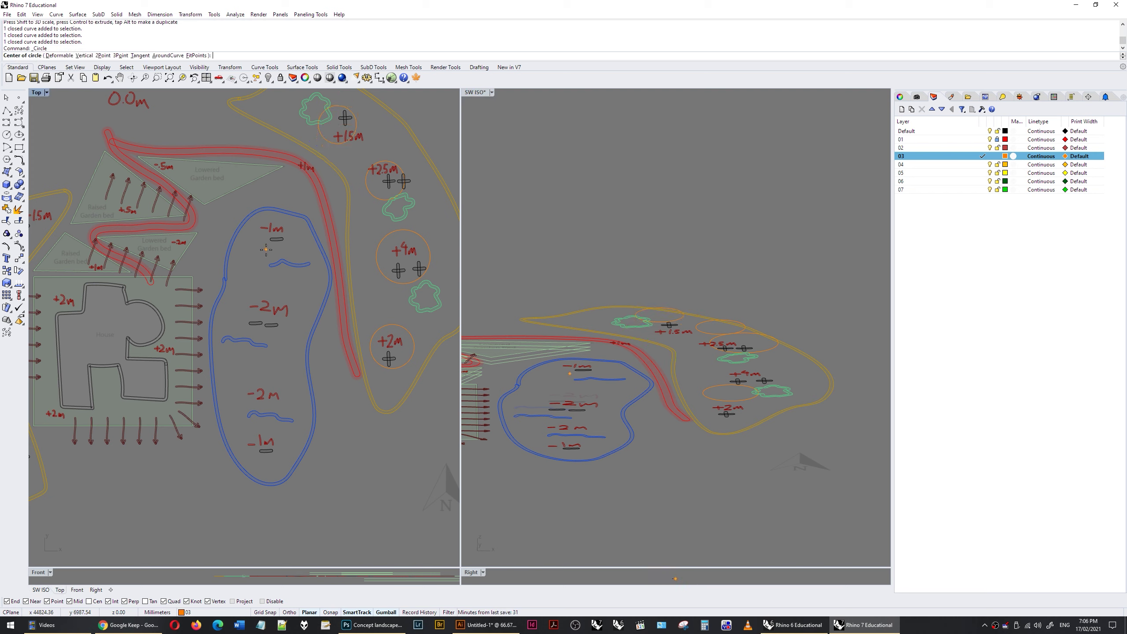
click(266, 250)
click(285, 249)
key(alt)
right_click(265, 307)
click(265, 306)
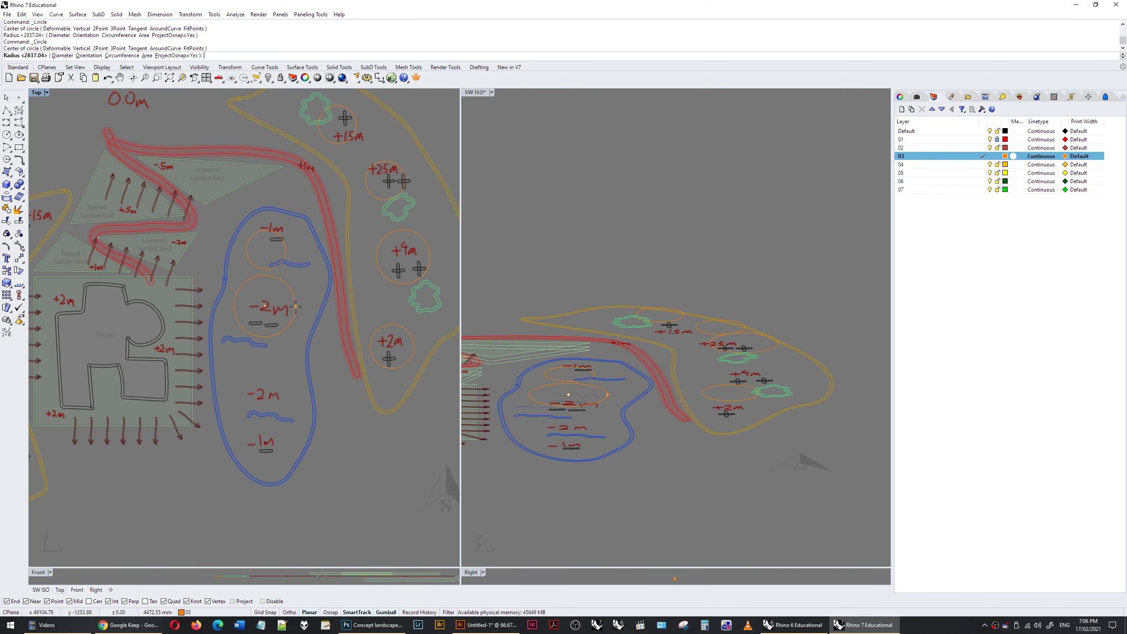
click(296, 307)
Draw circles in the southern lake, about 3986 mm in radius at the -2m mark and a smaller one at the -1m mark.
key(Return)
click(264, 388)
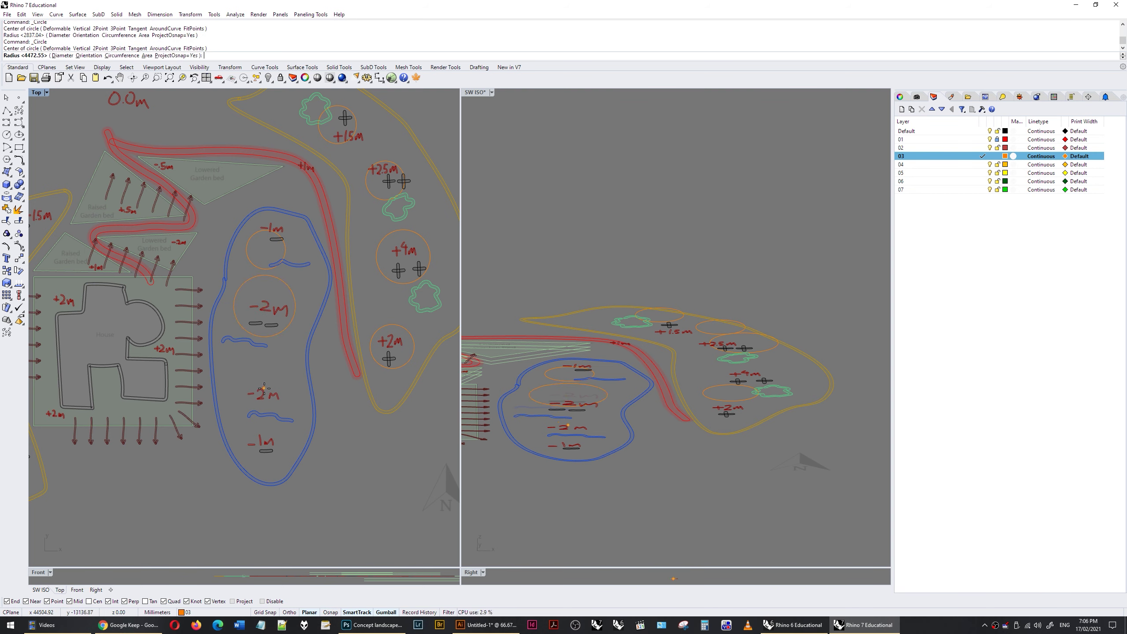
click(289, 391)
key(Return)
click(265, 444)
click(285, 445)
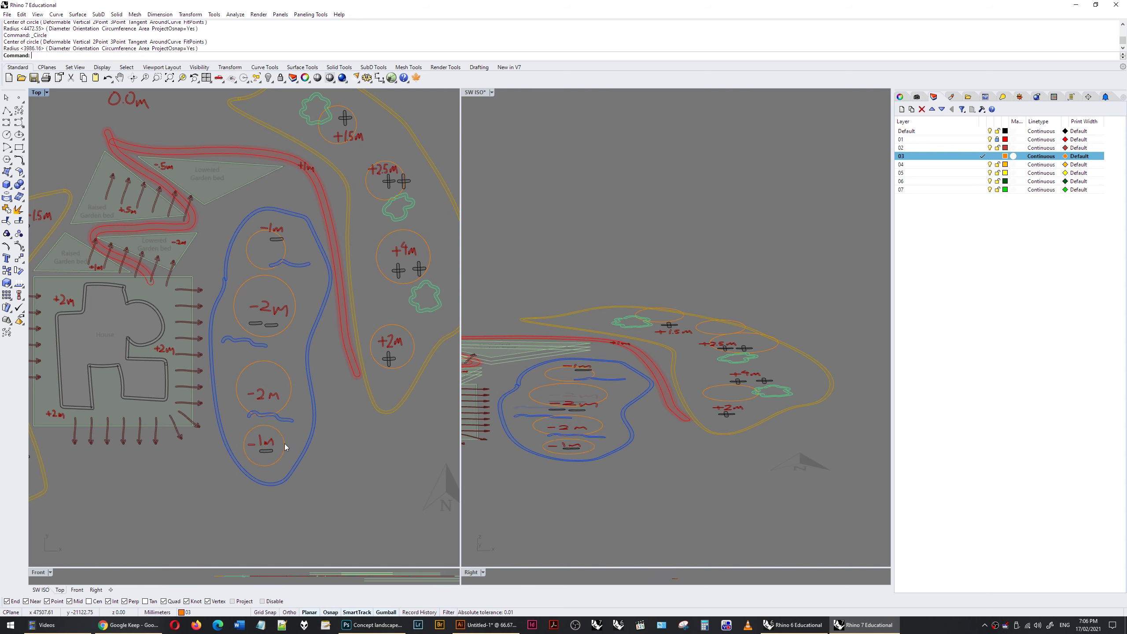
Lower the two circles at the lake's -1m marks by 1000 mm.
click(551, 377)
shift+click(543, 445)
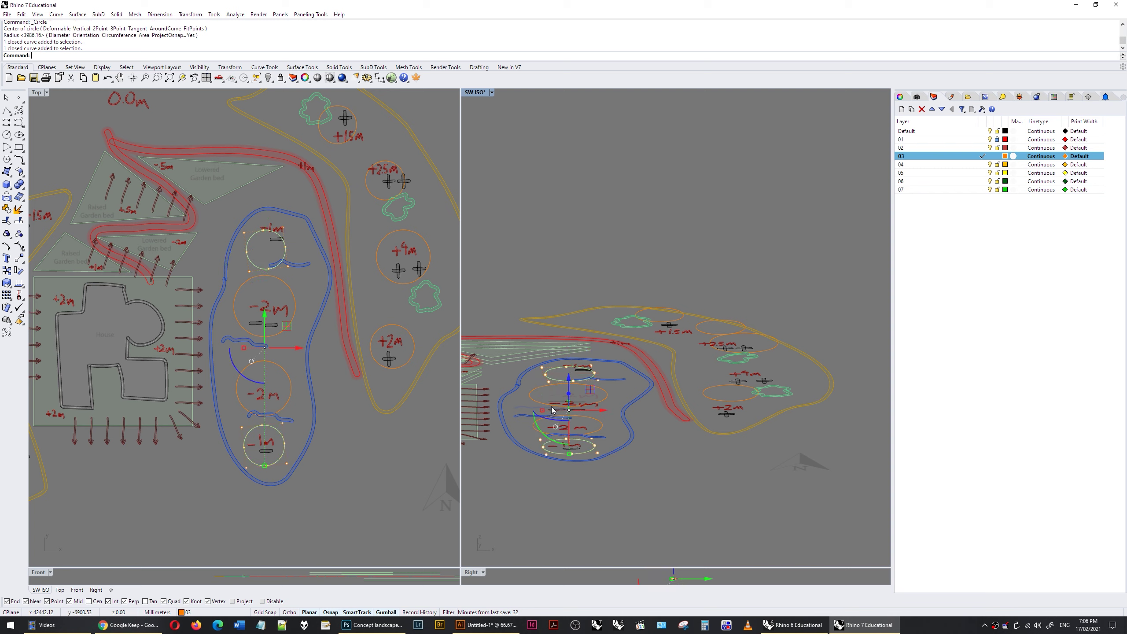
click(568, 381)
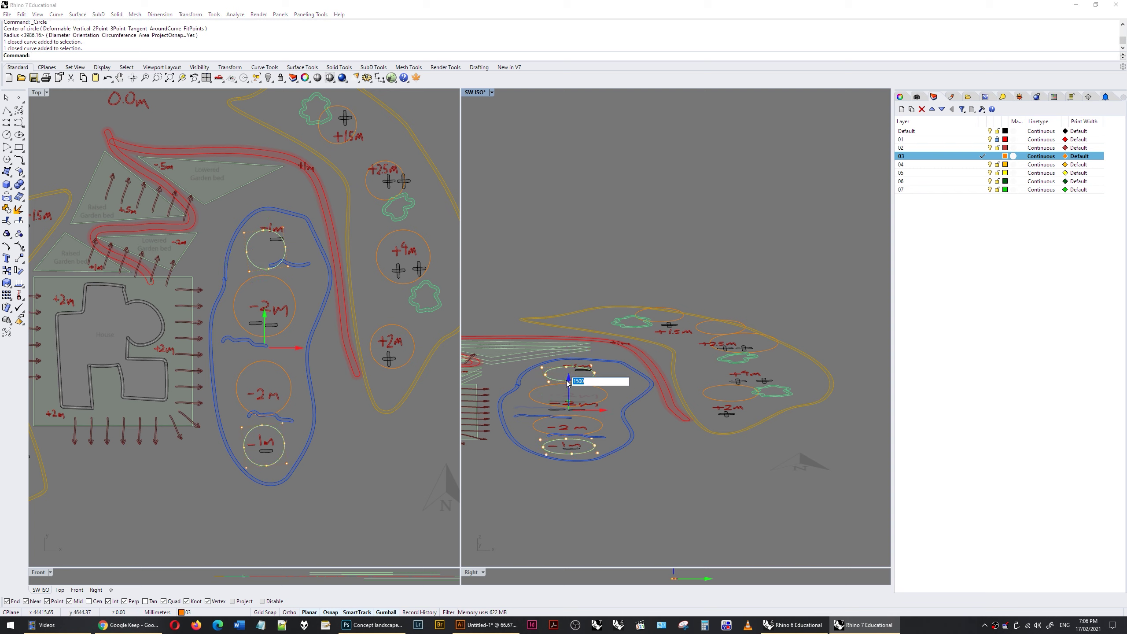
text(-1)
key(Return)
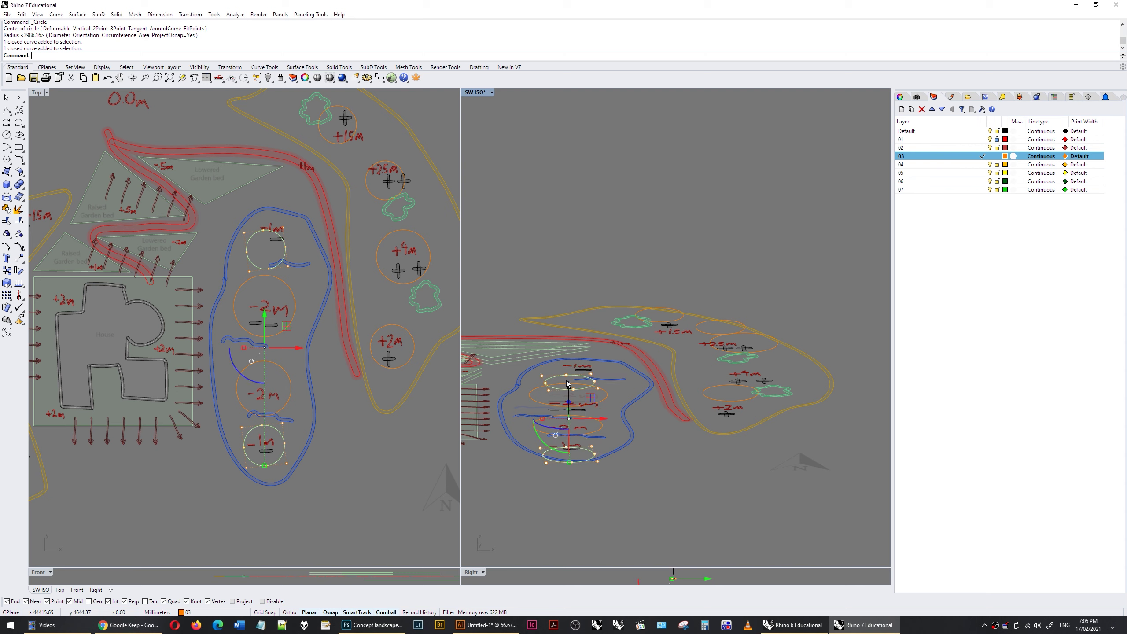
Lower the two circles at the lake's -2m marks by 2000 mm and clear the selection.
click(606, 403)
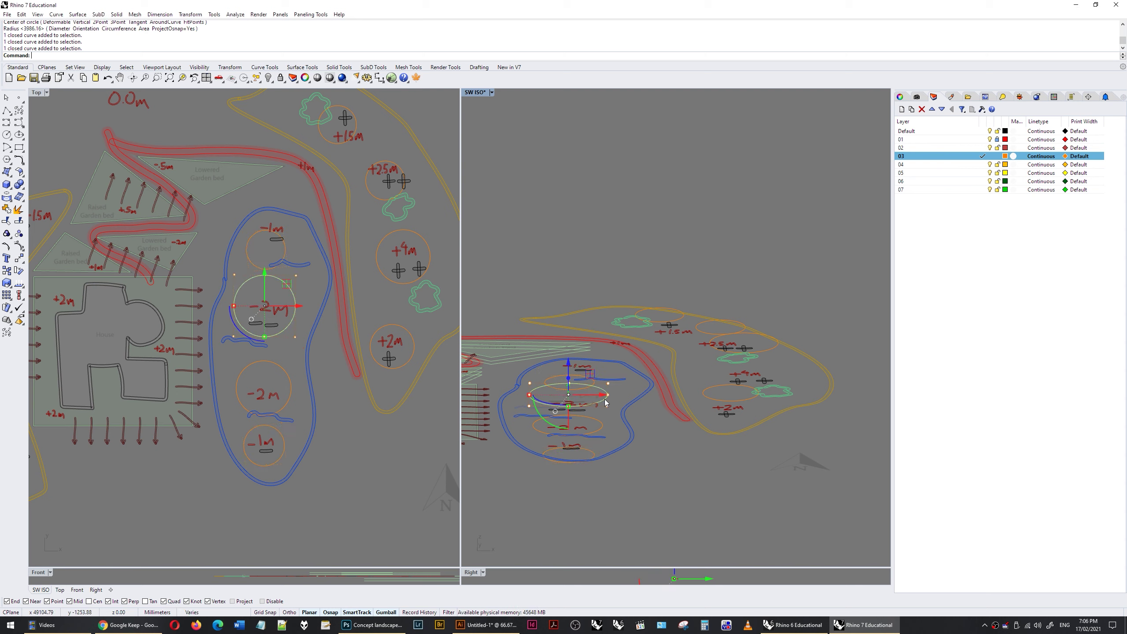
shift+click(605, 426)
click(569, 378)
text(-2000)
key(Return)
key(Escape)
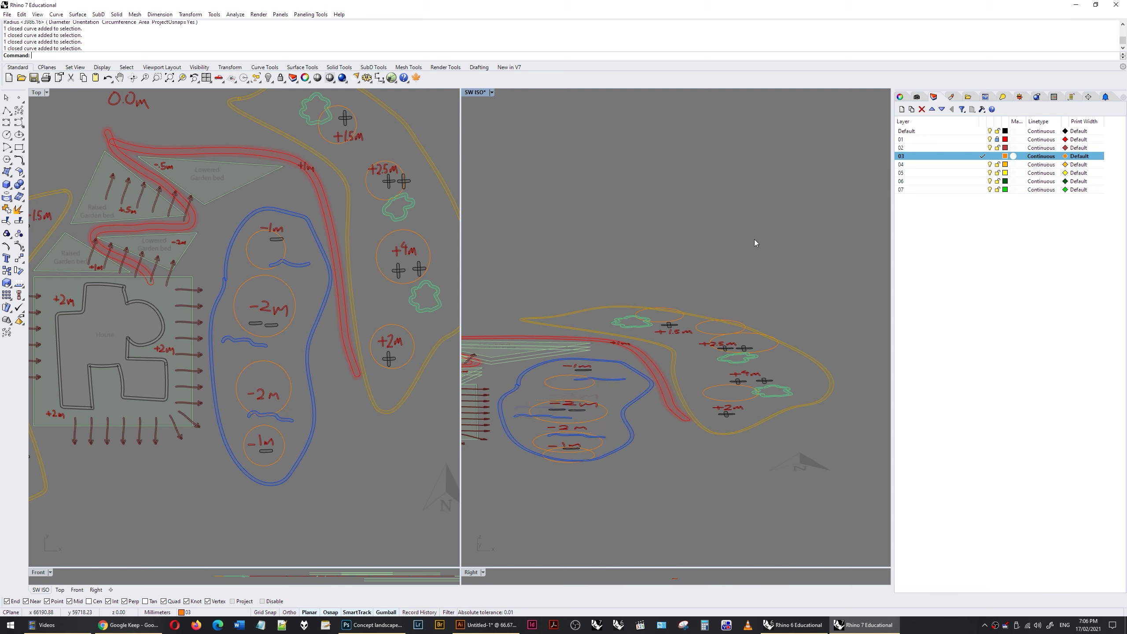
Lower the curves of the northern lowered garden bed by 500 mm.
right_drag(754, 242, 731, 271)
scroll(735, 278, down, 4)
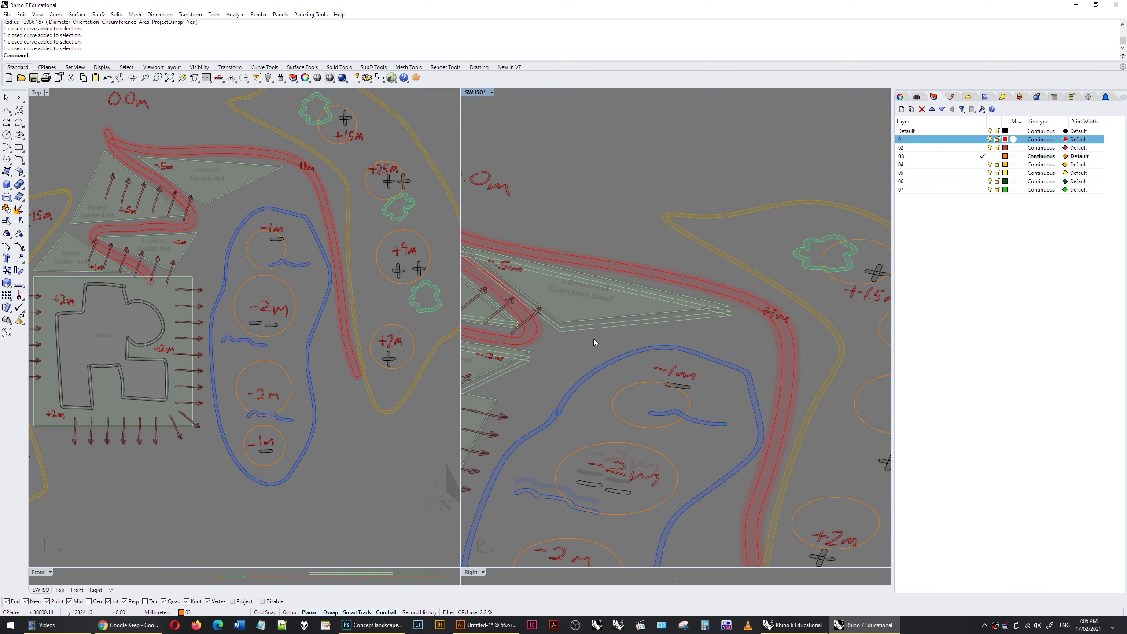
mouse_move(594, 337)
right_down()
mouse_move(592, 299)
mouse_move(572, 338)
right_up()
scroll(575, 338, up, 6)
mouse_move(637, 325)
right_down()
mouse_move(658, 328)
mouse_move(699, 259)
mouse_move(670, 254)
mouse_move(647, 311)
right_up()
click(624, 337)
click(645, 323)
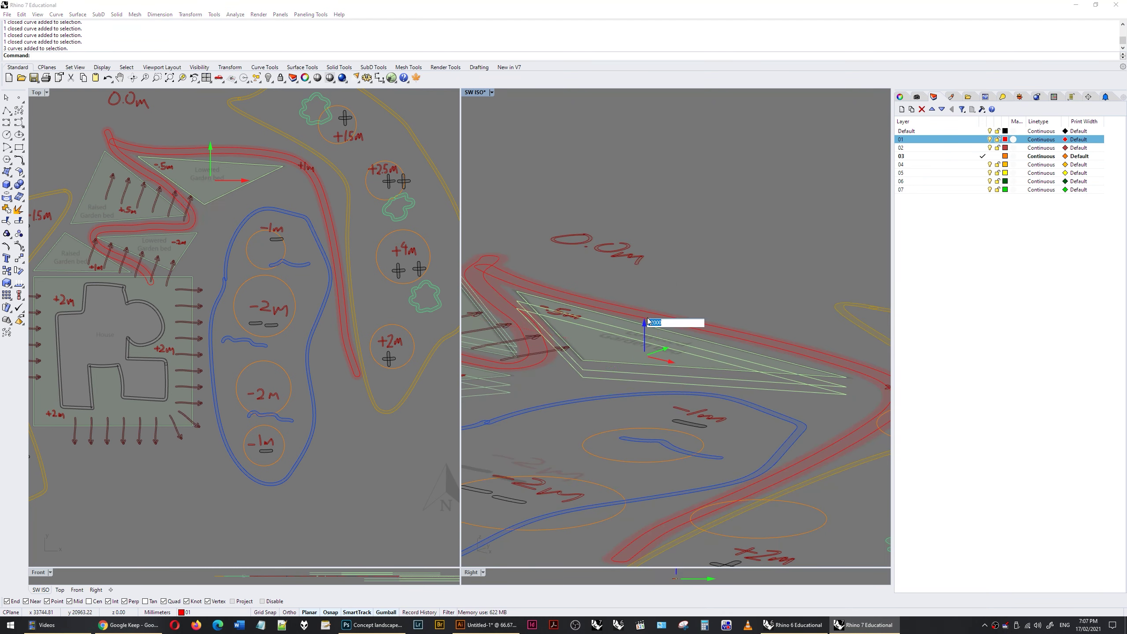
text(-500)
key(Return)
Raise the curves of the northern raised garden bed to match its +.5m mark.
right_drag(648, 280, 529, 211)
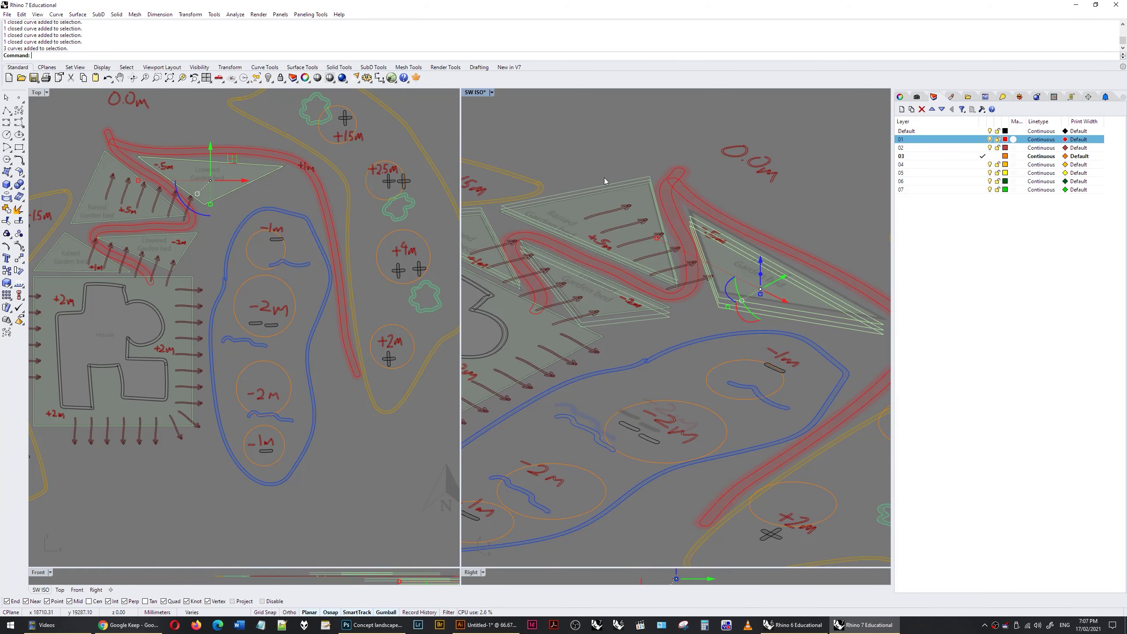
click(569, 202)
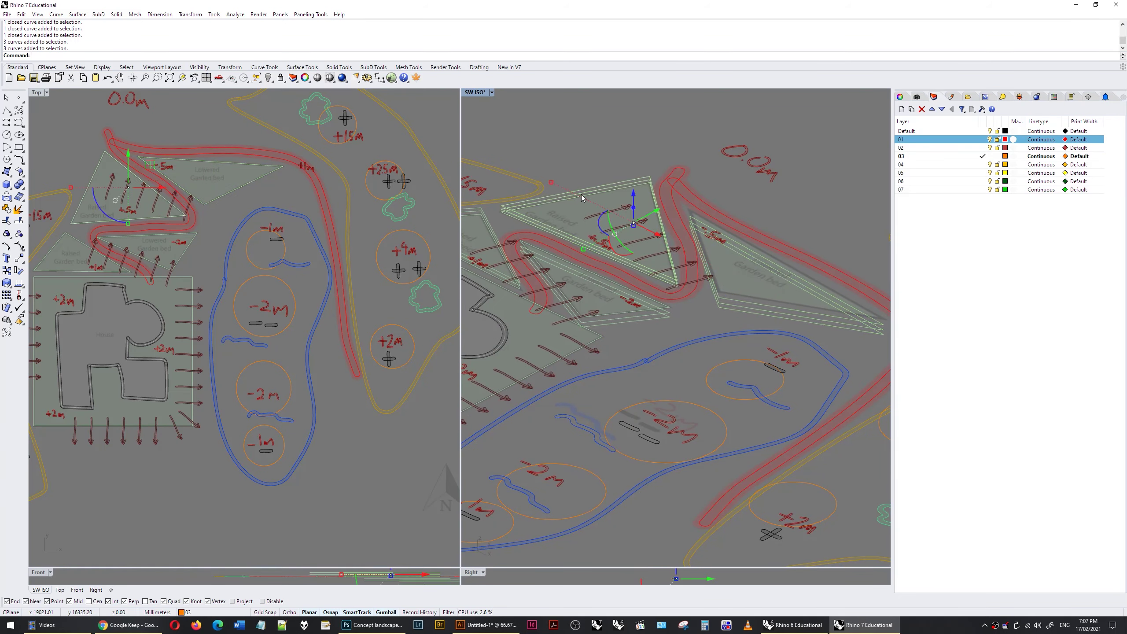
click(634, 195)
key(Return)
Try to lower two curves of the southern lowered garden bed by 200 mm and undo the change.
click(612, 318)
click(573, 269)
text(-200)
key(Return)
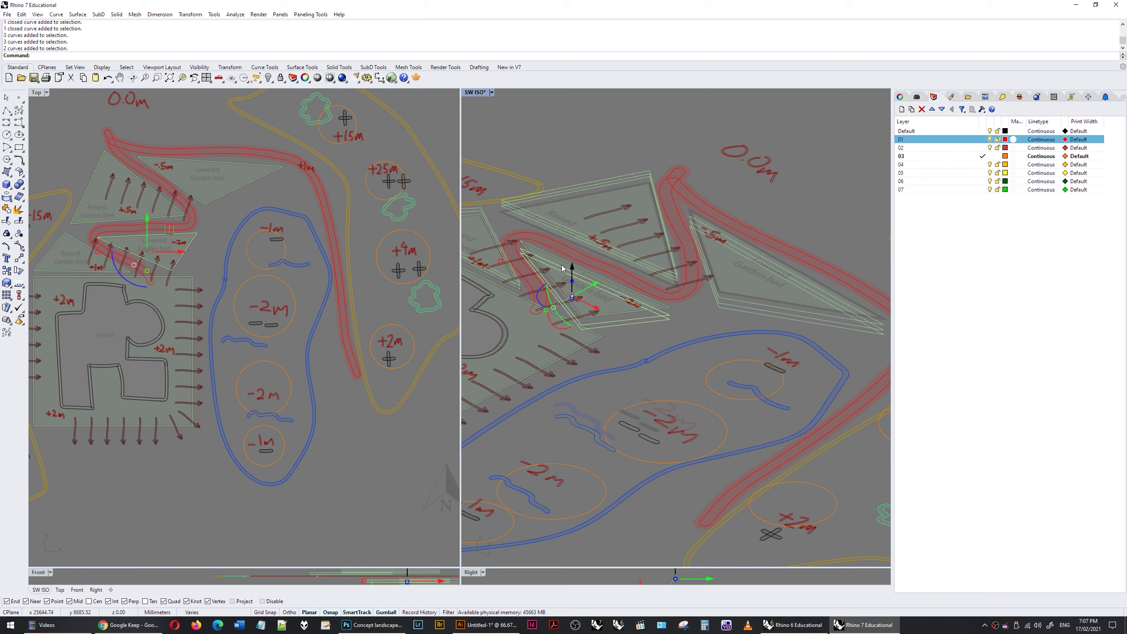
key(ctrl+z)
drag(626, 323, 620, 318)
key(ctrl+z)
Lower the southern lowered garden bed's curves and raise the neighbouring raised garden bed by 1000 mm.
click(611, 343)
click(613, 319)
click(628, 262)
scroll(768, 219, down, 6)
scroll(595, 213, up, 14)
click(546, 229)
click(705, 214)
text(1000)
key(Return)
Raise the rectangular outline around the house by 2 m and clear the selection.
scroll(747, 197, down, 4)
right_drag(634, 260, 670, 280)
scroll(670, 280, down, 5)
click(751, 298)
click(626, 297)
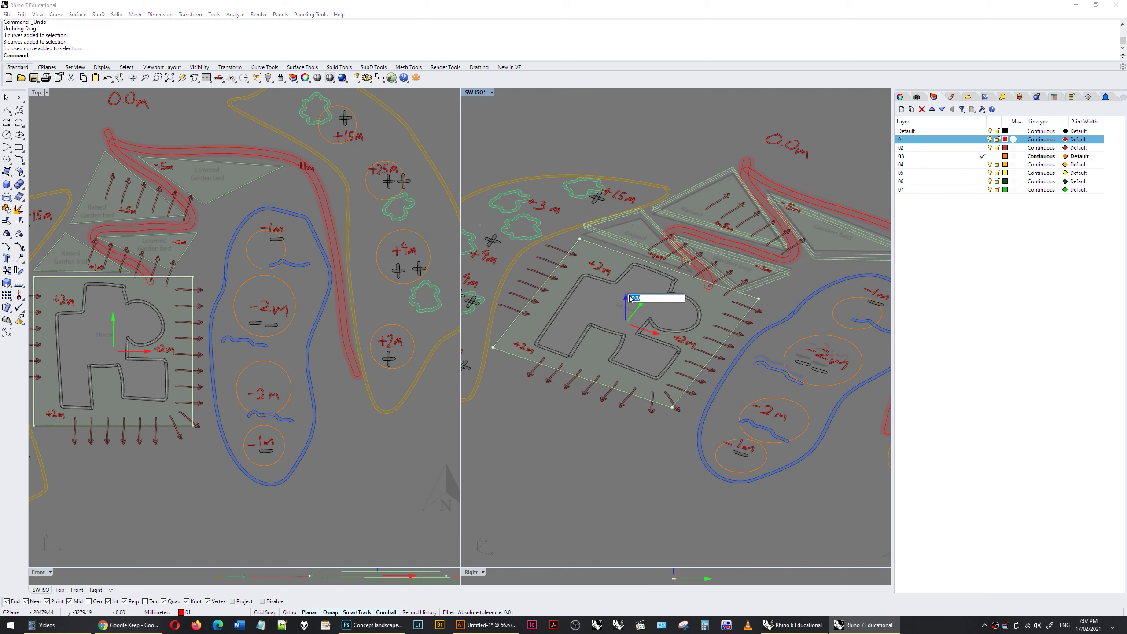
text(20)
key(Return)
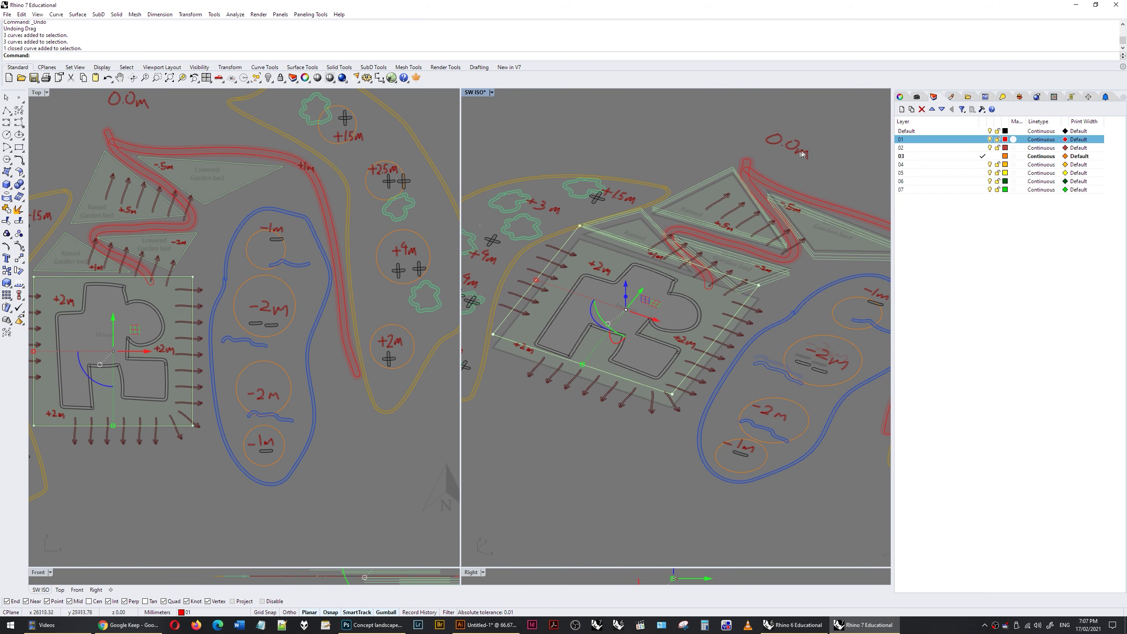
key(Escape)
Copy the eastern hill's +1.5m circle and +4m circle across to the marks on the western hill.
right_drag(804, 153, 566, 212)
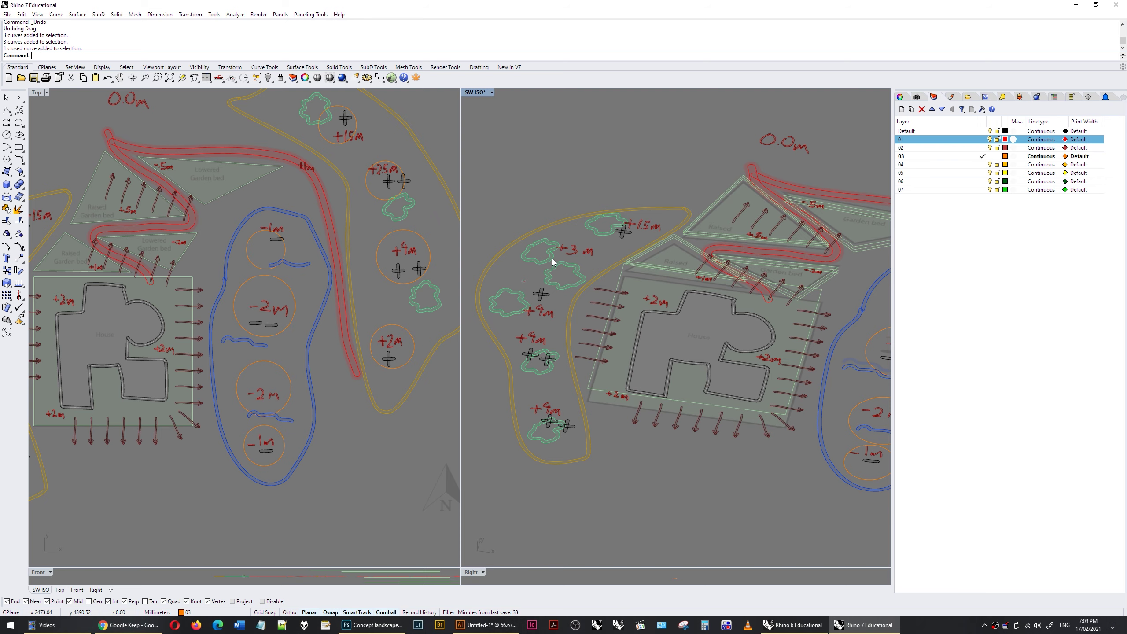
scroll(634, 195, down, 2)
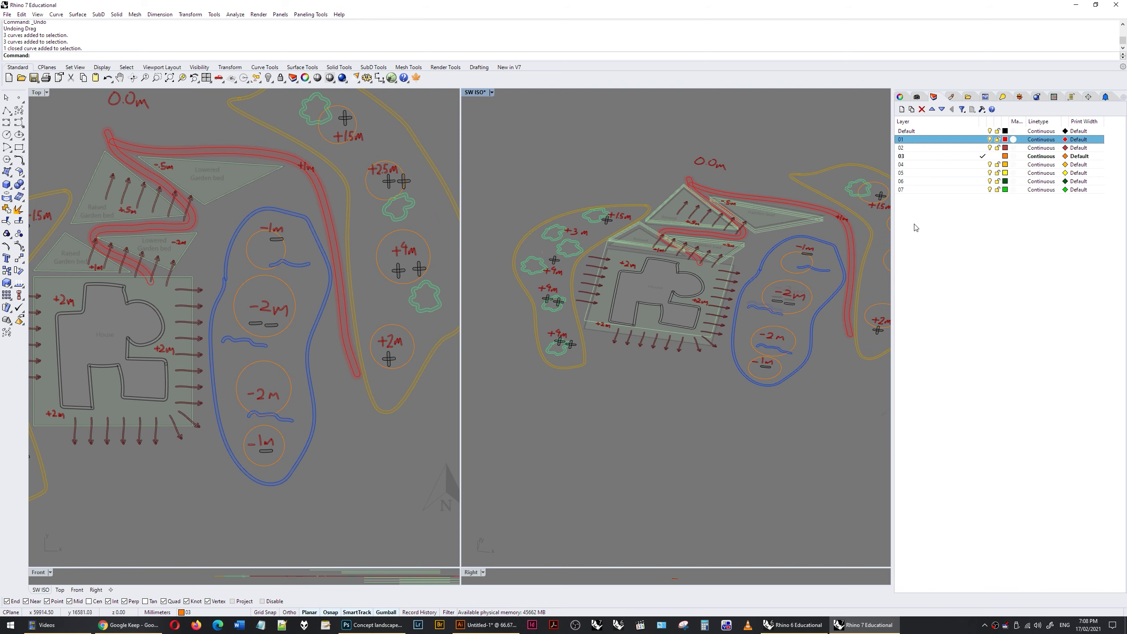
scroll(617, 223, up, 5)
scroll(551, 240, down, 14)
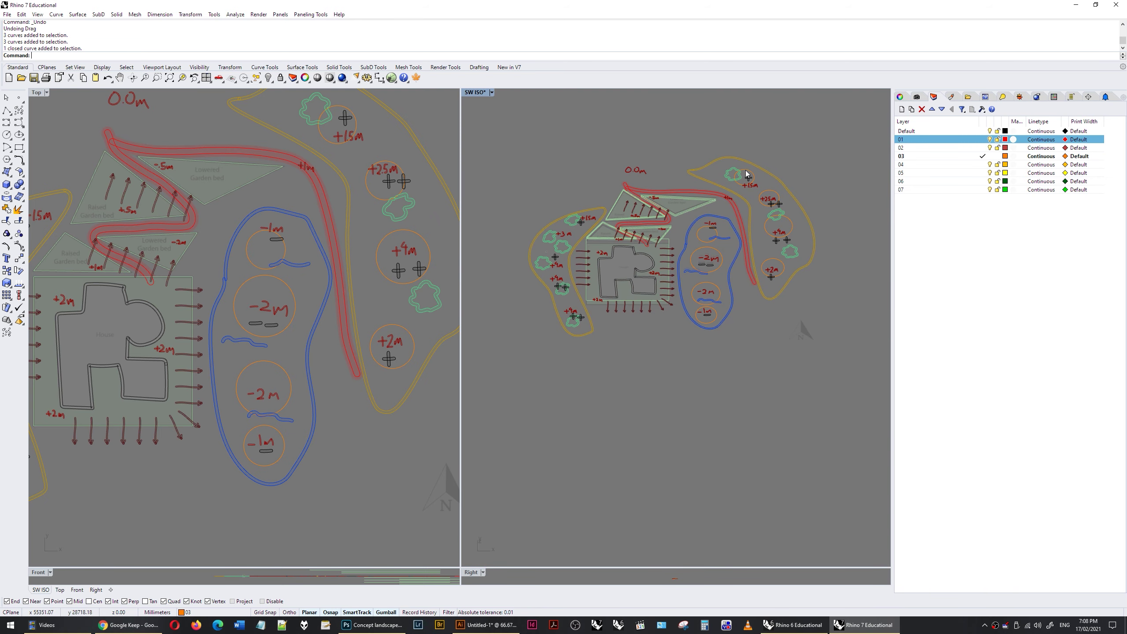
click(749, 170)
shift+click(779, 195)
shift+click(792, 227)
click(753, 173)
alt+drag(767, 159, 609, 202)
click(790, 220)
alt+drag(800, 208, 575, 249)
Copy the western hill's +4m circle to the other two +4m marks further south and fine-tune the southernmost one's position.
scroll(551, 255, up, 13)
shift+drag(506, 300, 520, 299)
scroll(598, 257, down, 4)
alt+drag(598, 267, 641, 376)
click(624, 365)
right_drag(641, 377, 613, 433)
scroll(382, 320, down, 8)
scroll(208, 330, up, 8)
drag(275, 425, 282, 426)
Copy a +4m circle to the western hill's +3m mark and lower the copy by 1000 mm.
click(232, 329)
drag(238, 316, 256, 223)
click(239, 339)
click(240, 337)
right_drag(624, 218, 625, 142)
click(626, 180)
click(626, 171)
text(-1000)
key(Return)
Apply CageEdit to the zigzag path between the garden beds, using a line cage along its slope with 4 points and degree 3.
click(702, 152)
right_drag(652, 283, 638, 278)
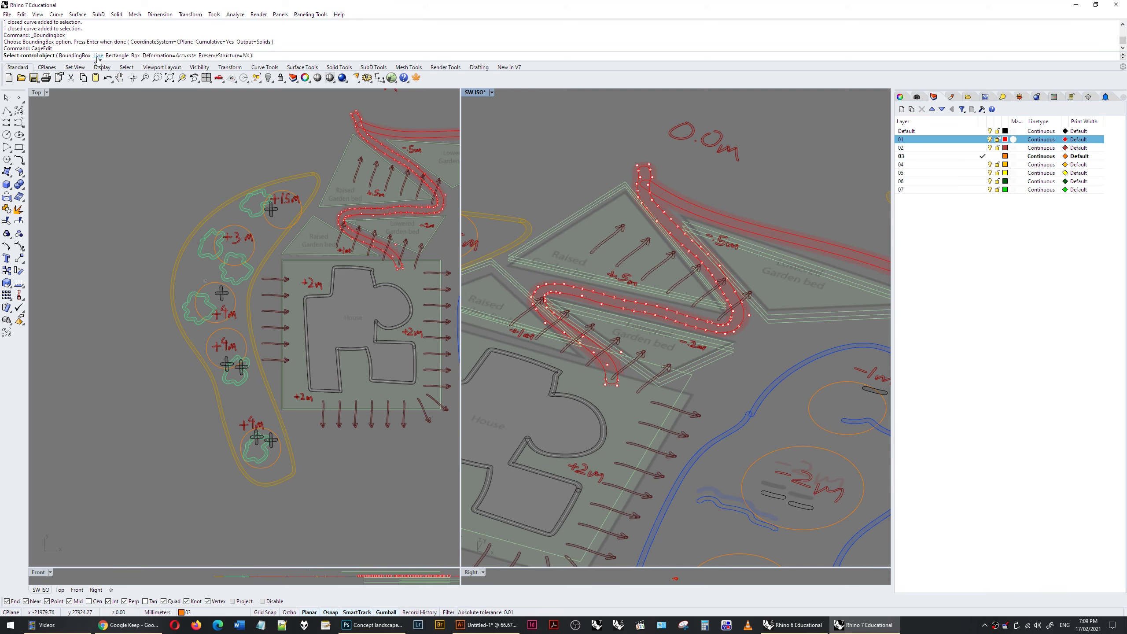
click(96, 56)
click(572, 359)
click(759, 153)
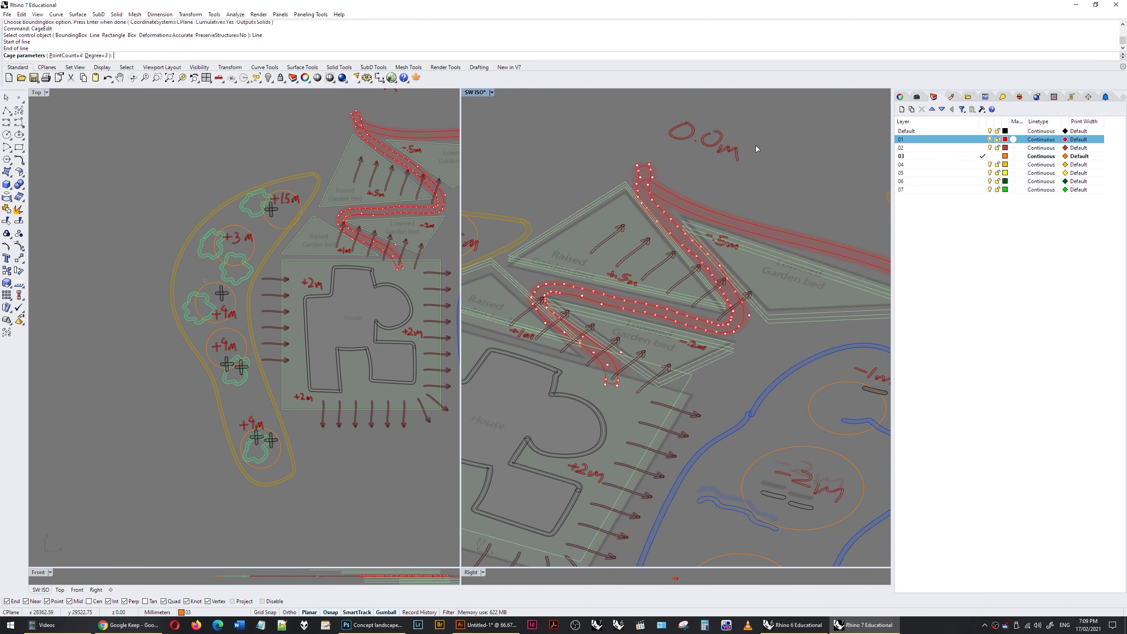
key(Return)
key(Return)
Raise the cage point at the house end so the zigzag path slopes up towards the house pad.
click(572, 359)
drag(572, 337, 571, 307)
right_drag(737, 346, 697, 294)
drag(593, 322, 596, 335)
right_drag(643, 304, 614, 292)
scroll(616, 291, up, 7)
Show the control points of the raised garden bed beside the house and raise only the points along its house-side edge.
drag(668, 302, 648, 267)
key(F10)
right_drag(647, 270, 636, 196)
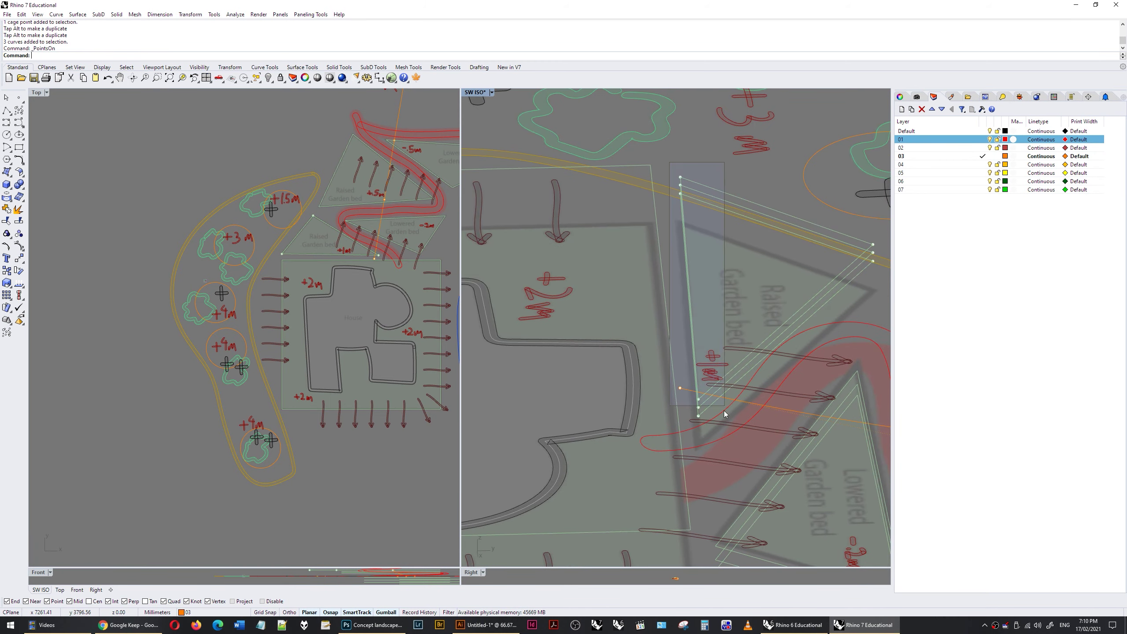
drag(723, 423, 723, 425)
ctrl+click(681, 388)
drag(703, 281, 700, 263)
right_drag(755, 355, 813, 281)
click(813, 282)
Apply CageEdit to the long eastern path, drawing a line cage from beyond its 0.0m start to beyond its far end.
scroll(643, 335, down, 6)
right_drag(648, 335, 671, 356)
scroll(734, 266, up, 8)
click(733, 267)
scroll(750, 249, down, 8)
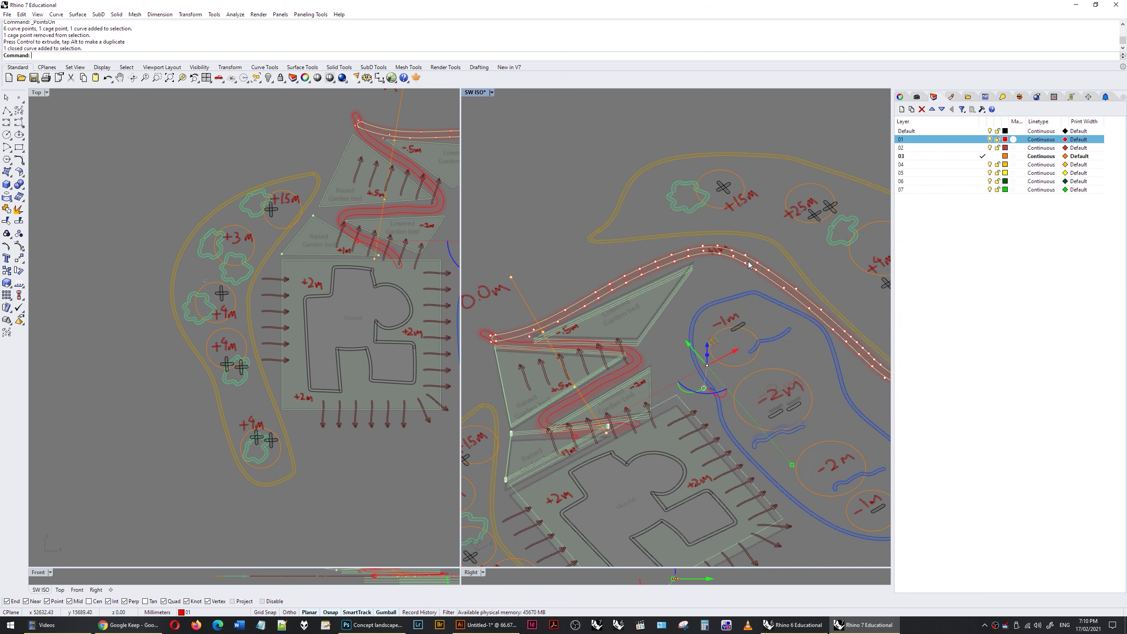
click(738, 262)
click(739, 259)
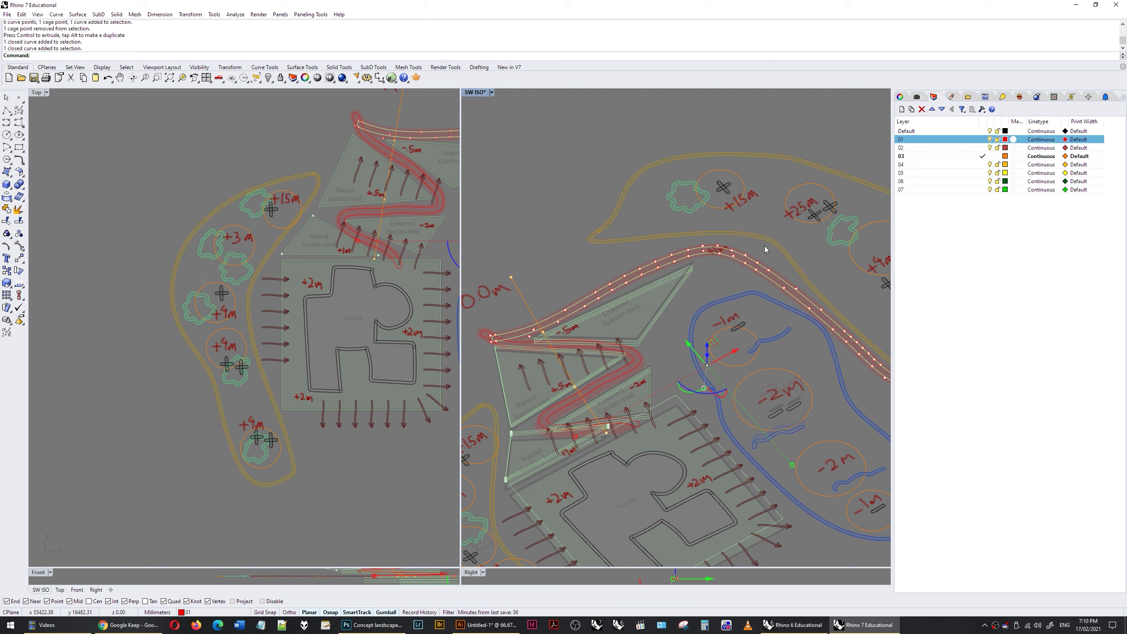
right_click(696, 28)
click(720, 72)
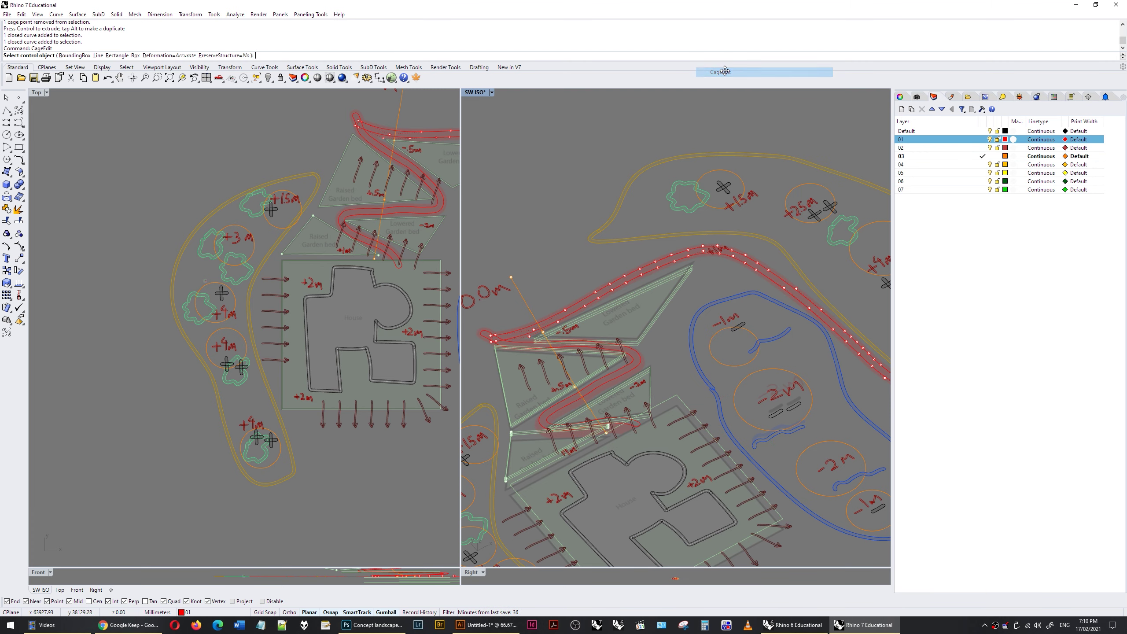
click(98, 56)
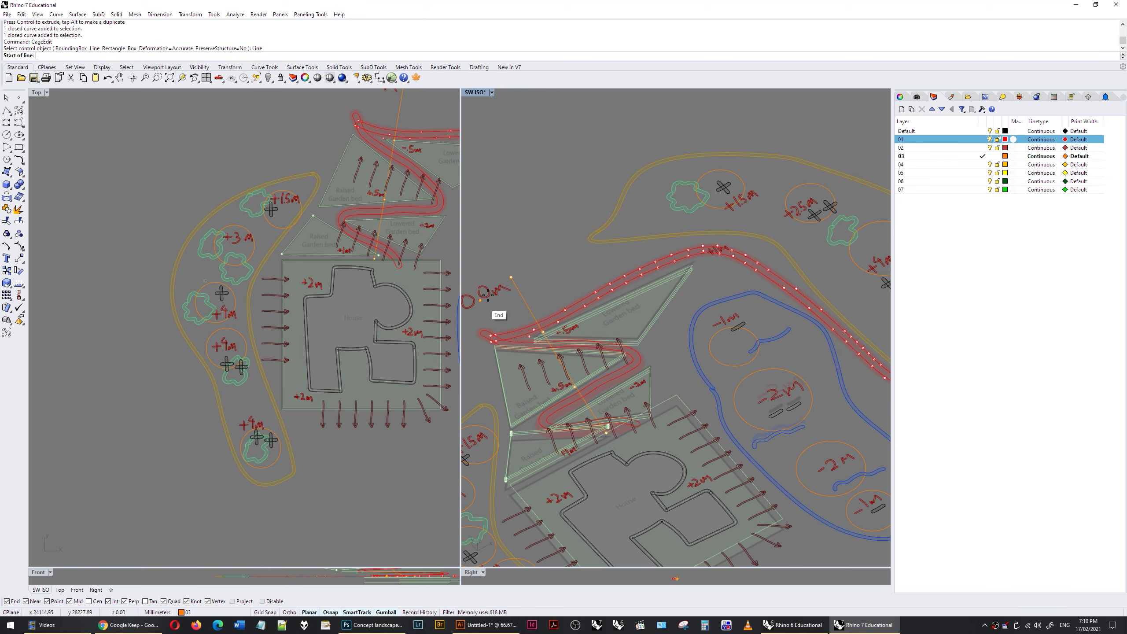
scroll(502, 289, down, 3)
click(496, 266)
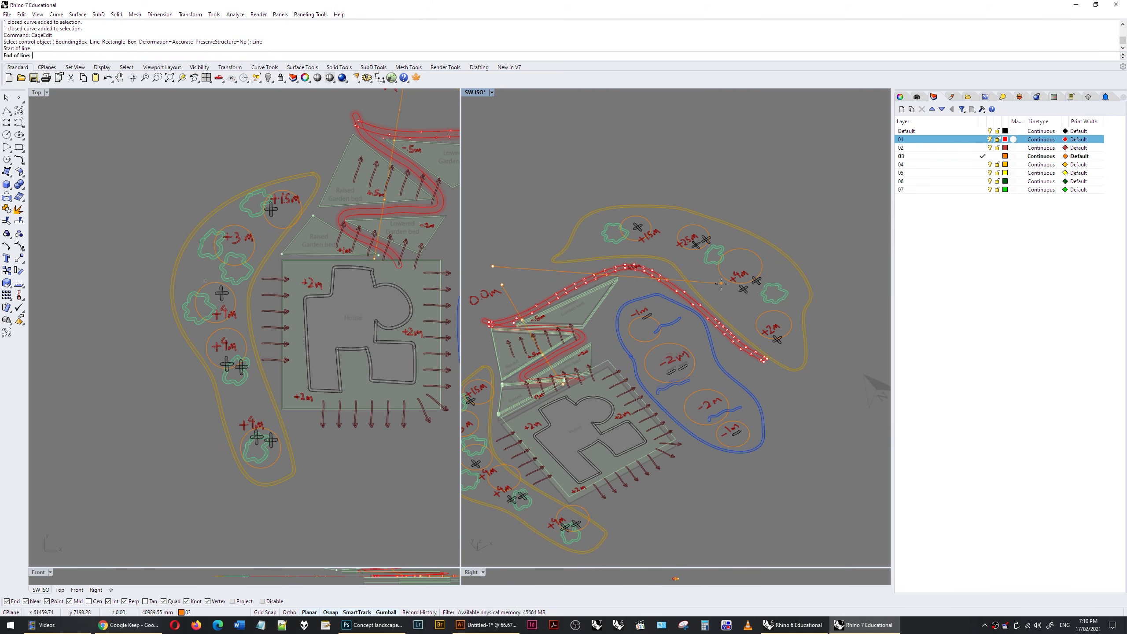
click(784, 300)
Give the long path's line cage 3 control points with degree 2 and a global edit region.
click(74, 56)
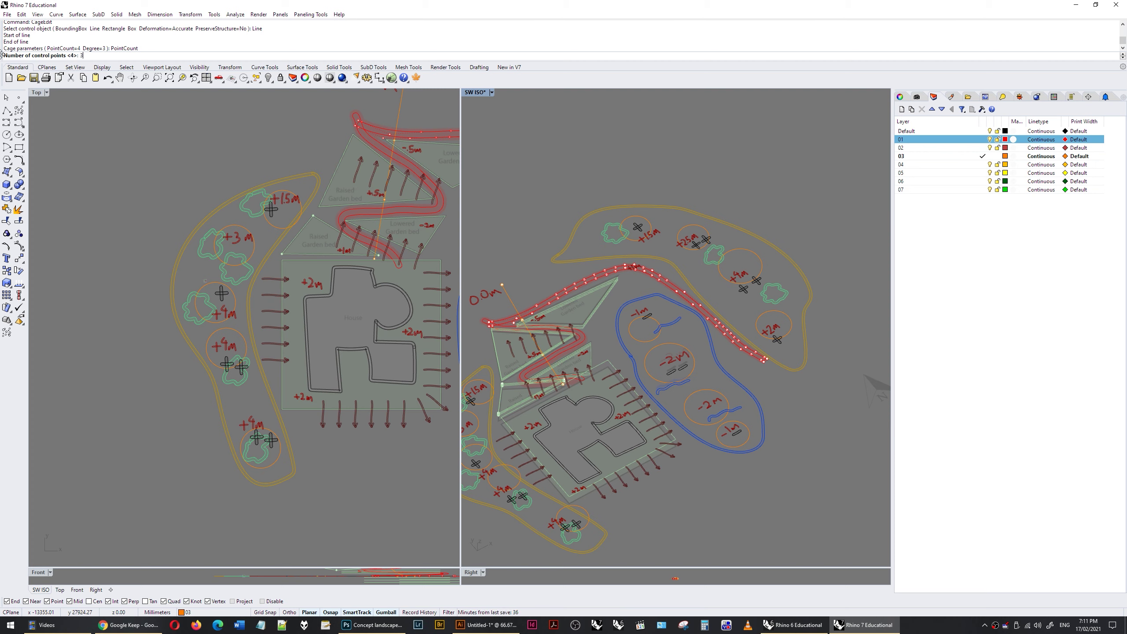
text(3)
key(Return)
key(Return)
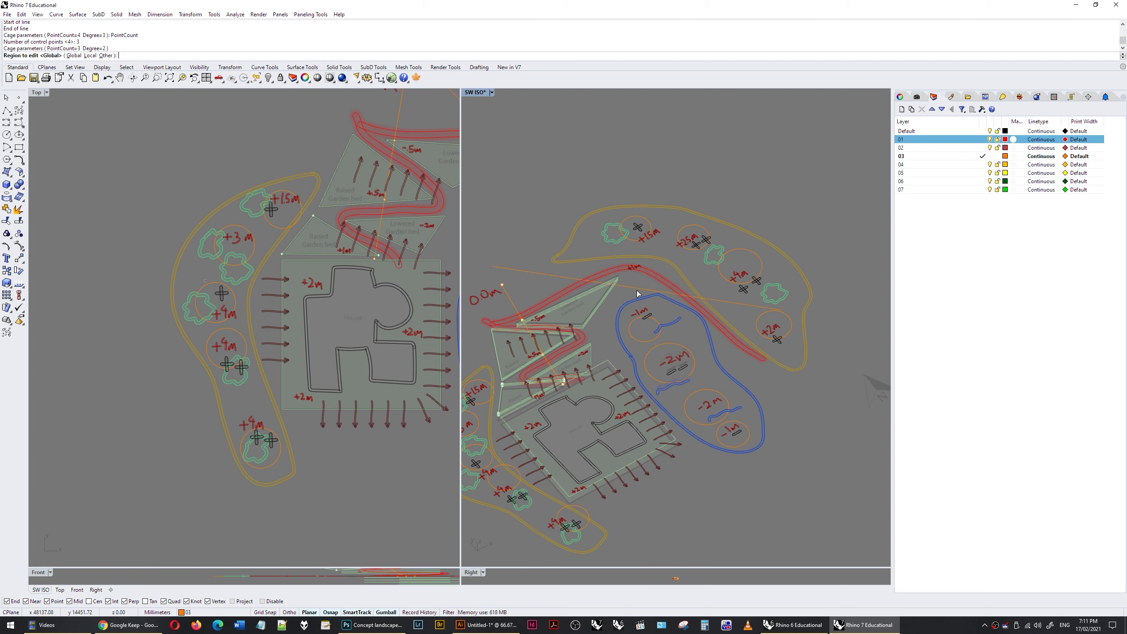
key(Return)
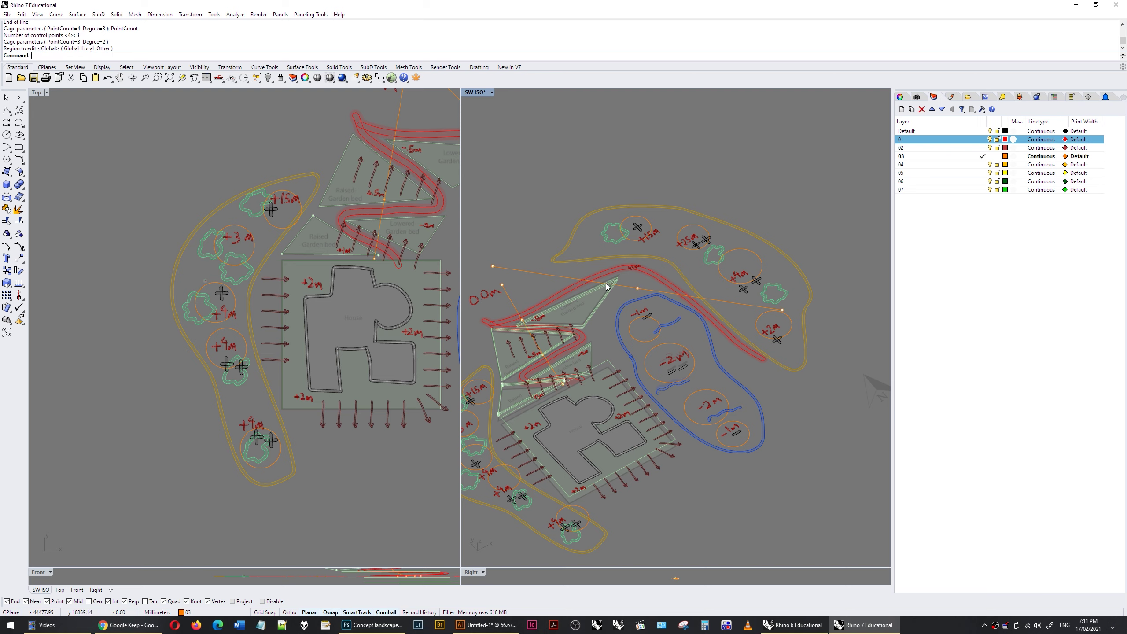
Raise the middle cage point to lift the long path's bend, and delete the cage controls of both paths.
click(638, 288)
right_drag(638, 288, 660, 212)
scroll(647, 320, up, 3)
drag(646, 319, 645, 307)
right_drag(789, 296, 755, 304)
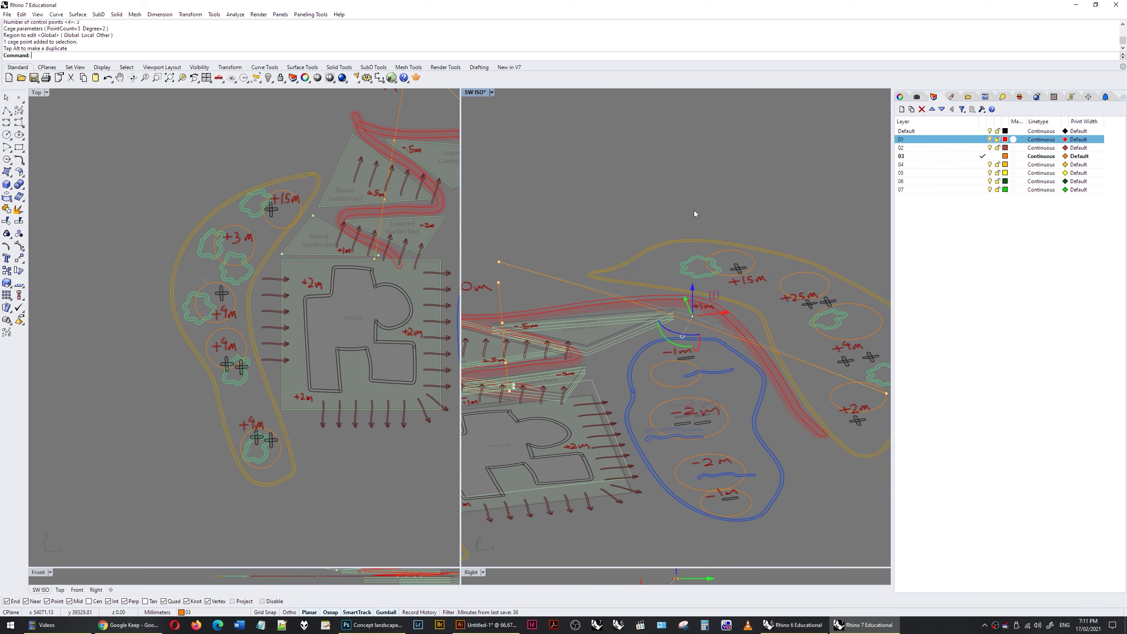
click(547, 281)
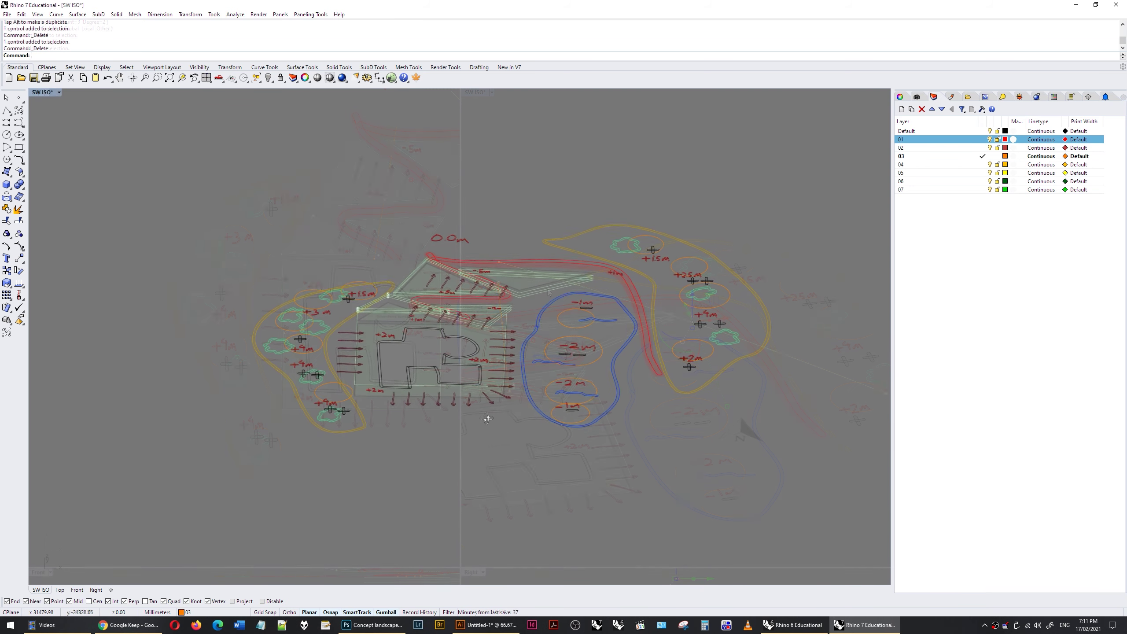
mouse_move(479, 427)
right_down()
mouse_move(520, 391)
mouse_move(511, 385)
mouse_move(497, 400)
right_up()
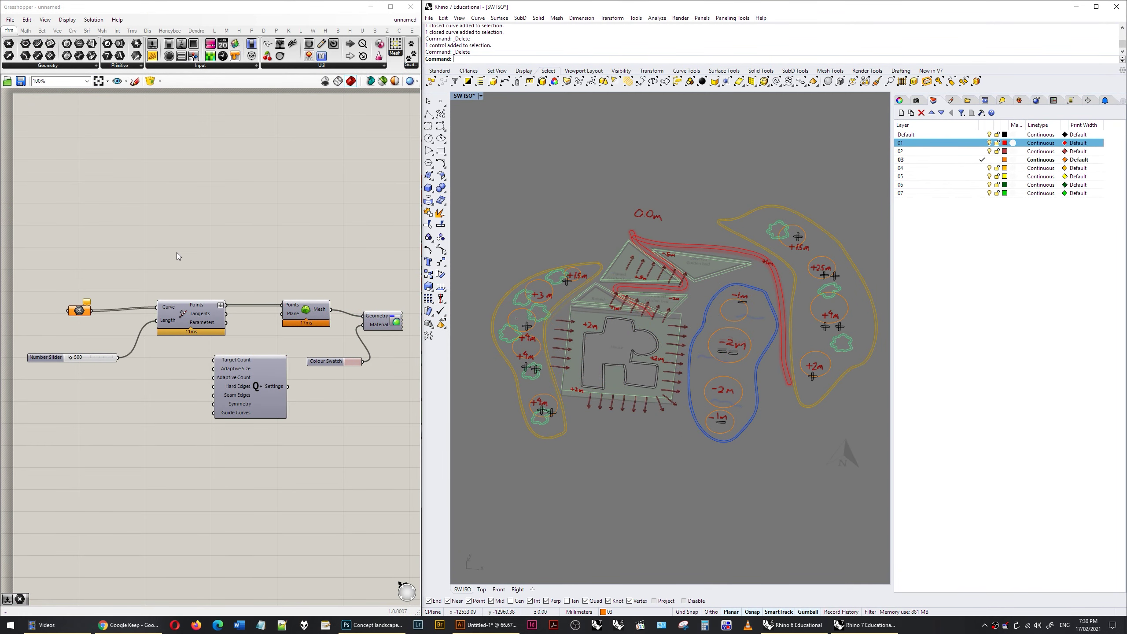
Select all the landscape curves in Rhino by color and assign them as multiple geometries to Grasshopper's Geometry parameter.
click(80, 311)
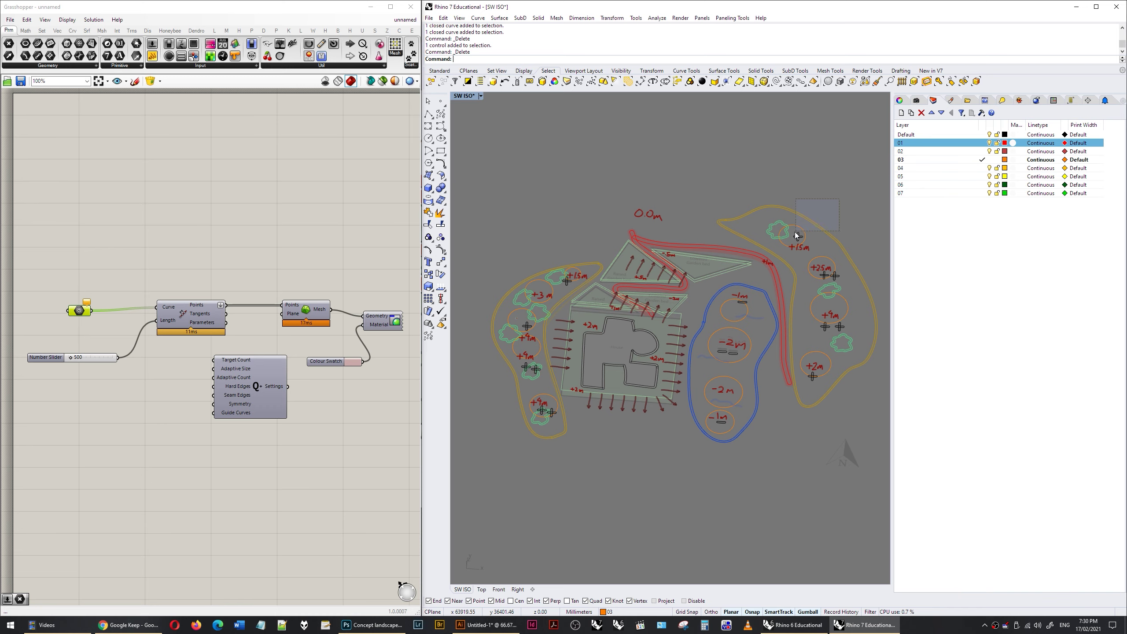
click(824, 229)
click(835, 215)
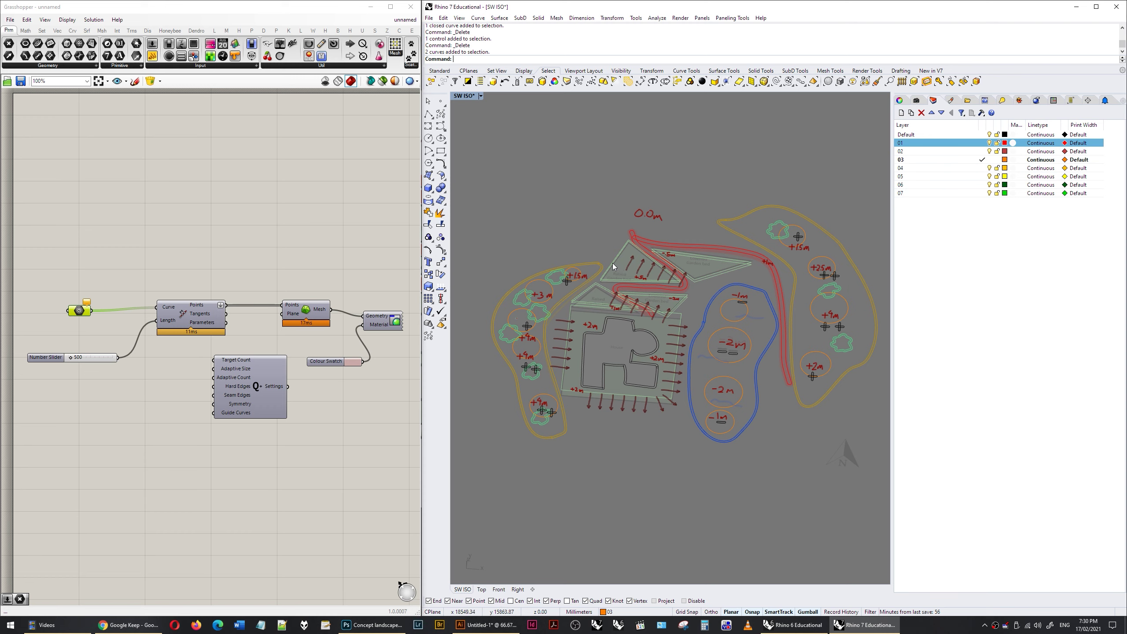
click(793, 217)
shift+click(804, 228)
shift+click(741, 259)
shift+click(720, 287)
shift+click(687, 301)
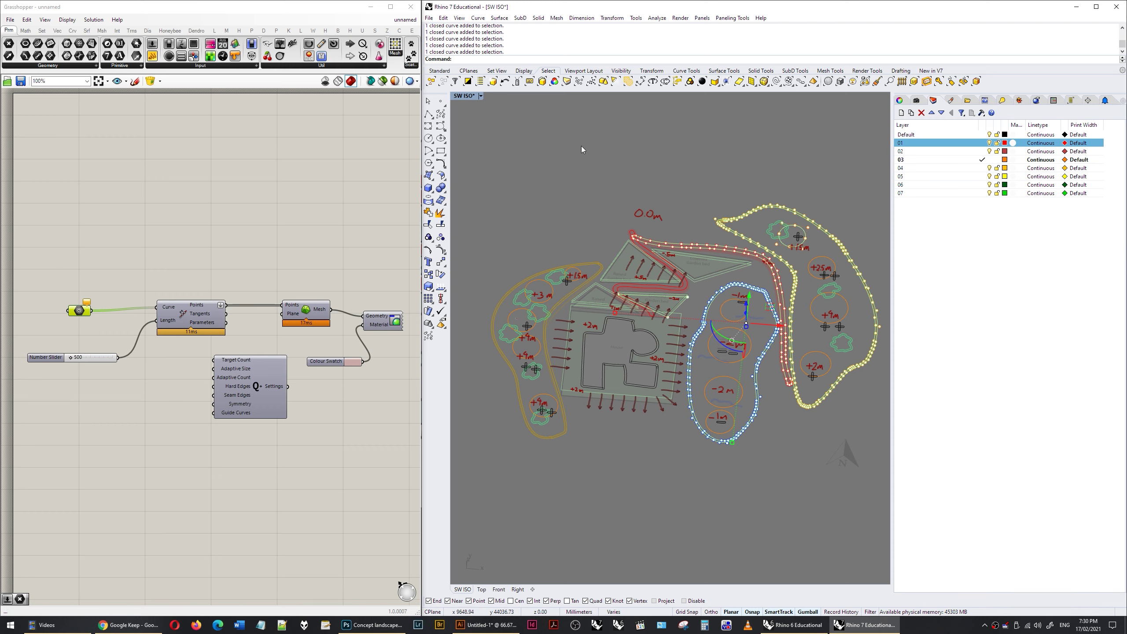
click(554, 82)
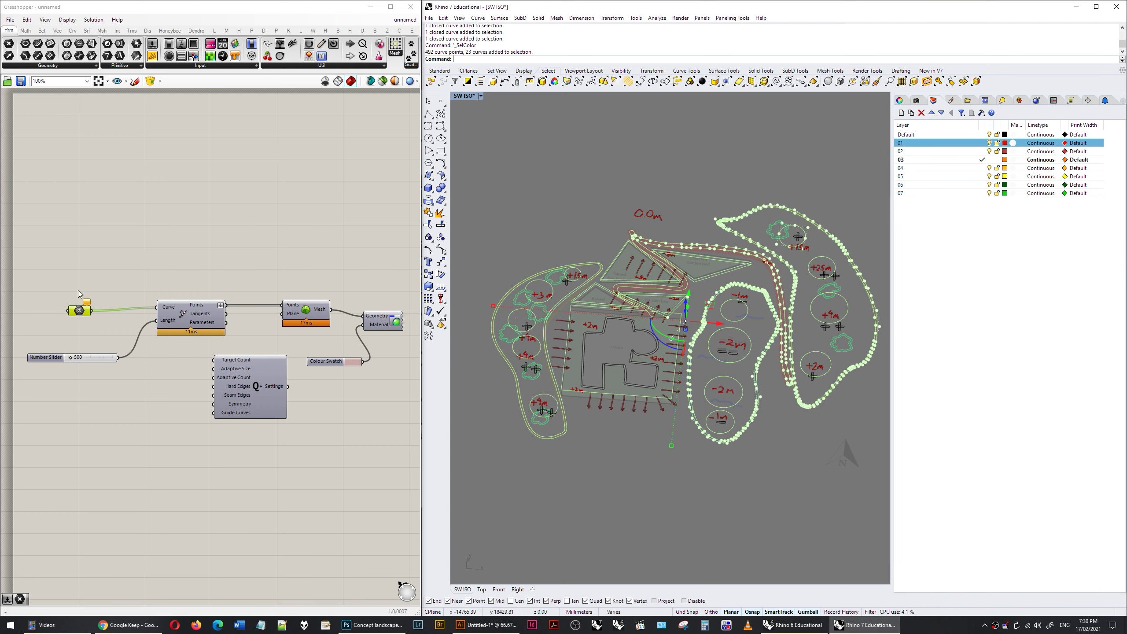
right_click(82, 314)
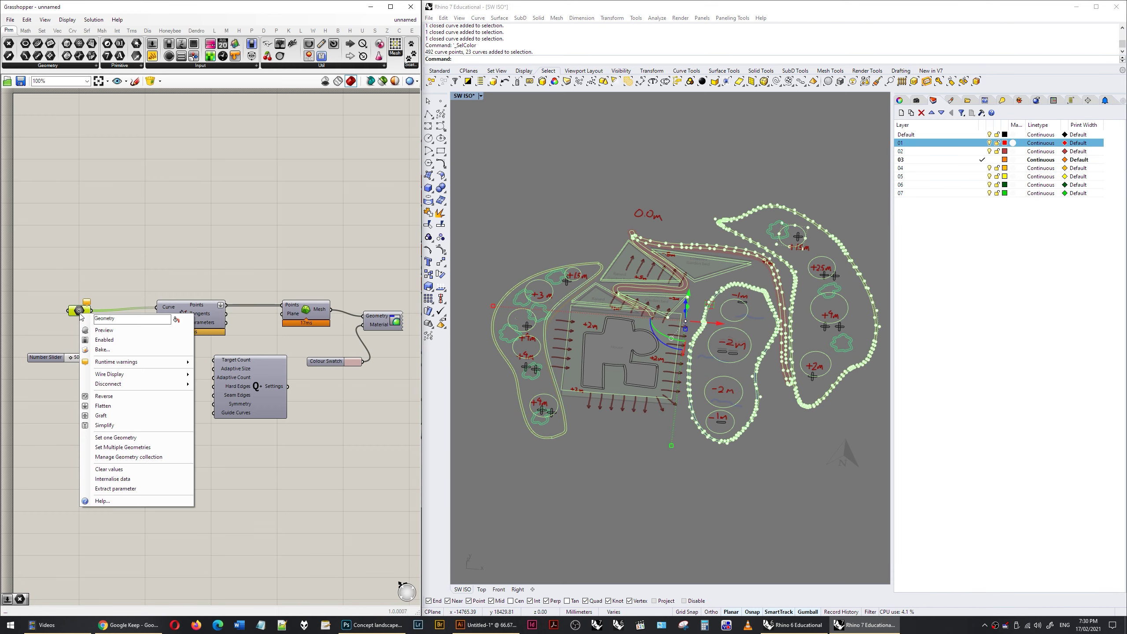
click(123, 447)
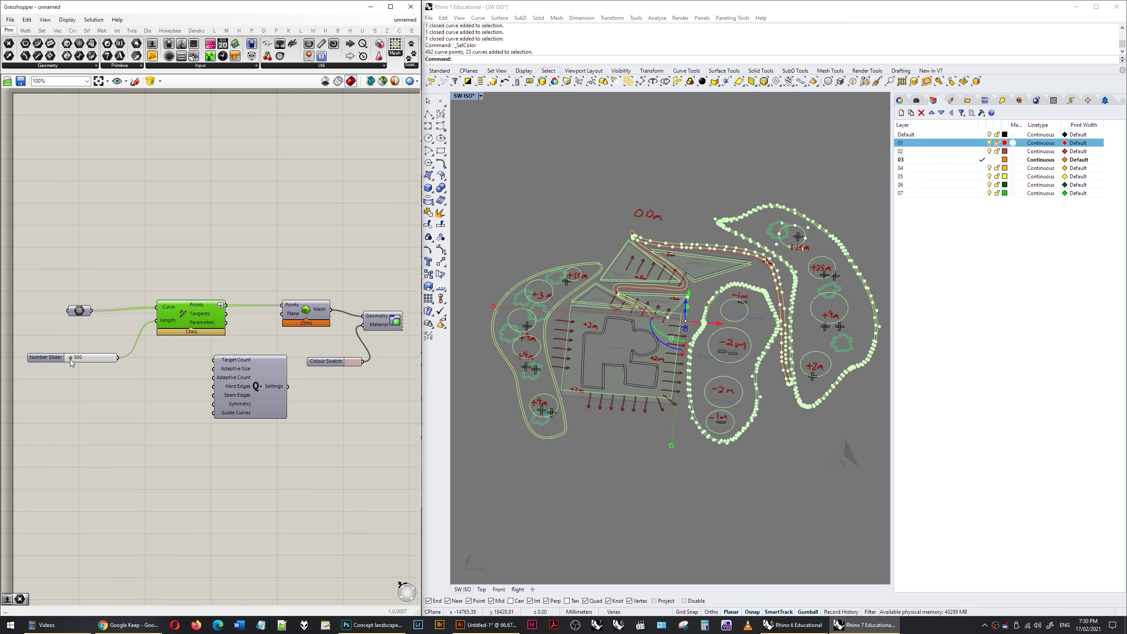
Set the number slider that feeds the curve division length to 1000.
drag(70, 361, 73, 362)
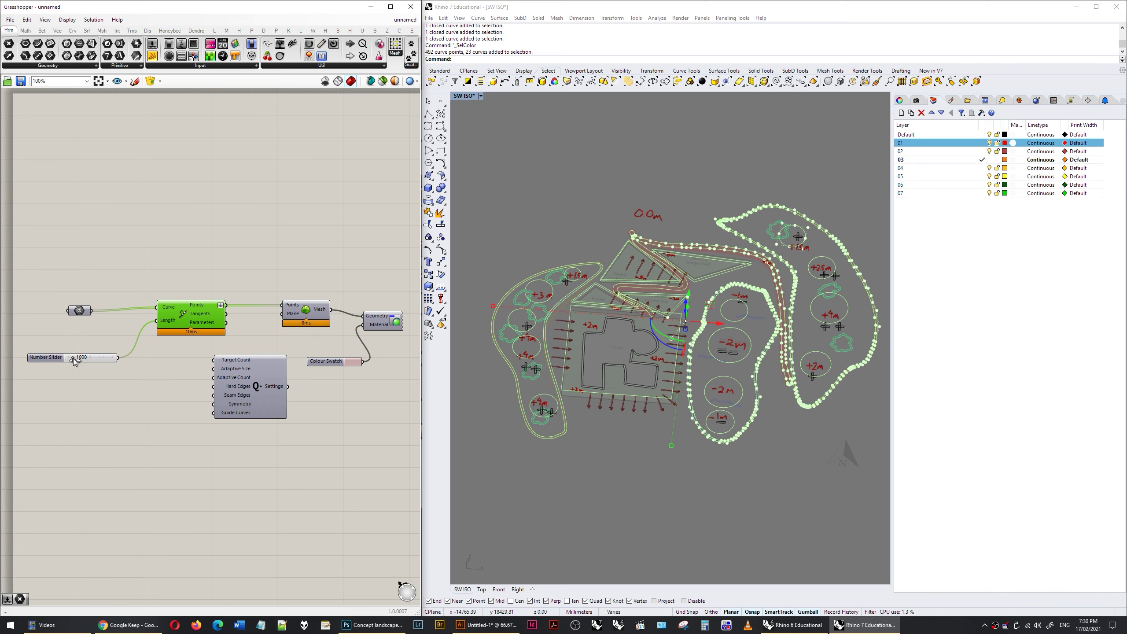
click(259, 267)
click(305, 314)
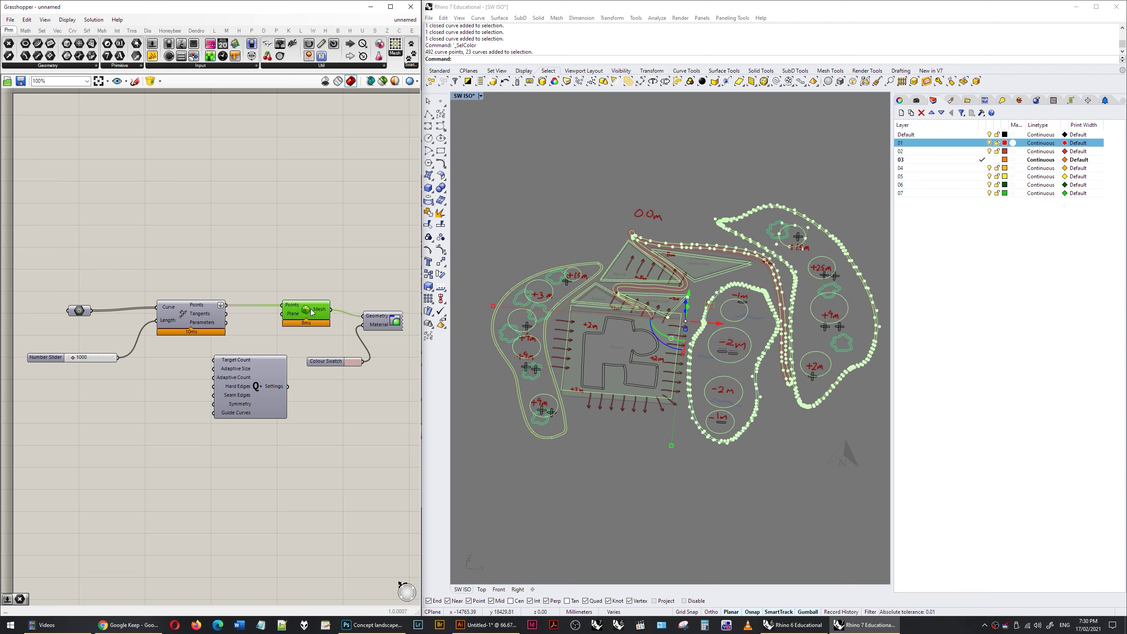
click(391, 320)
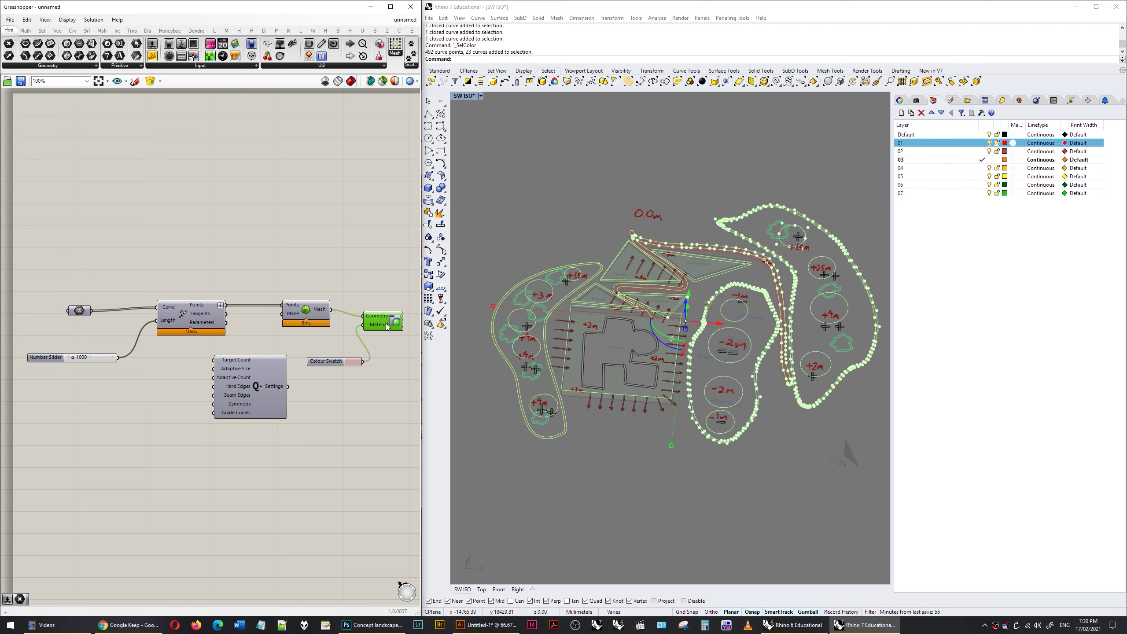
Enable the preview of the Delaunay mesh component and deselect it.
click(308, 314)
middle_click(308, 314)
click(321, 296)
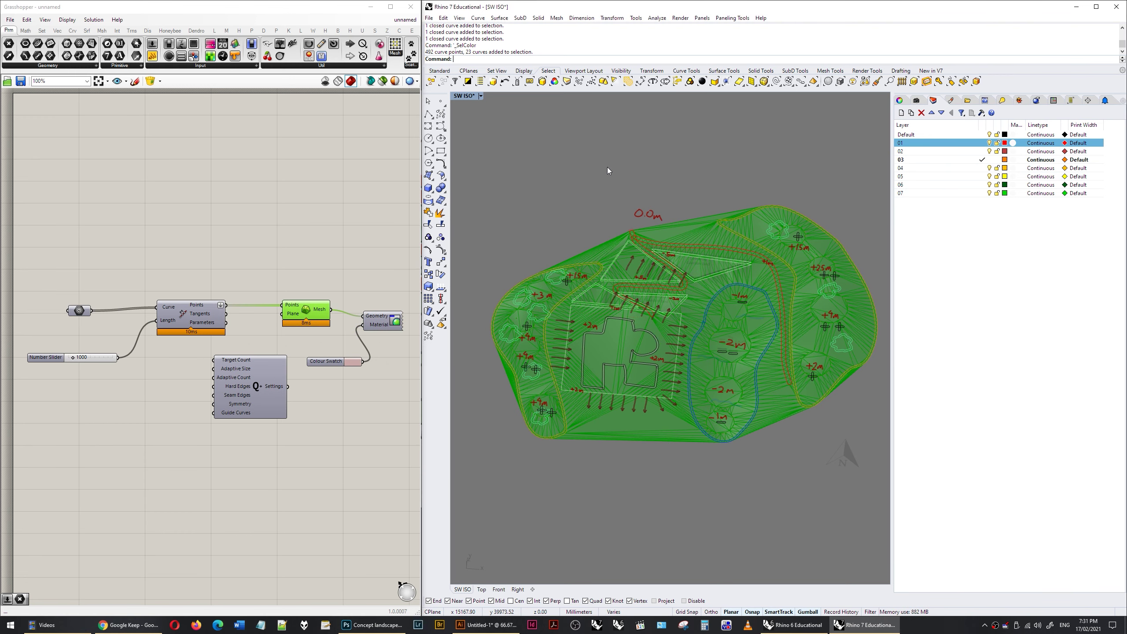
click(351, 202)
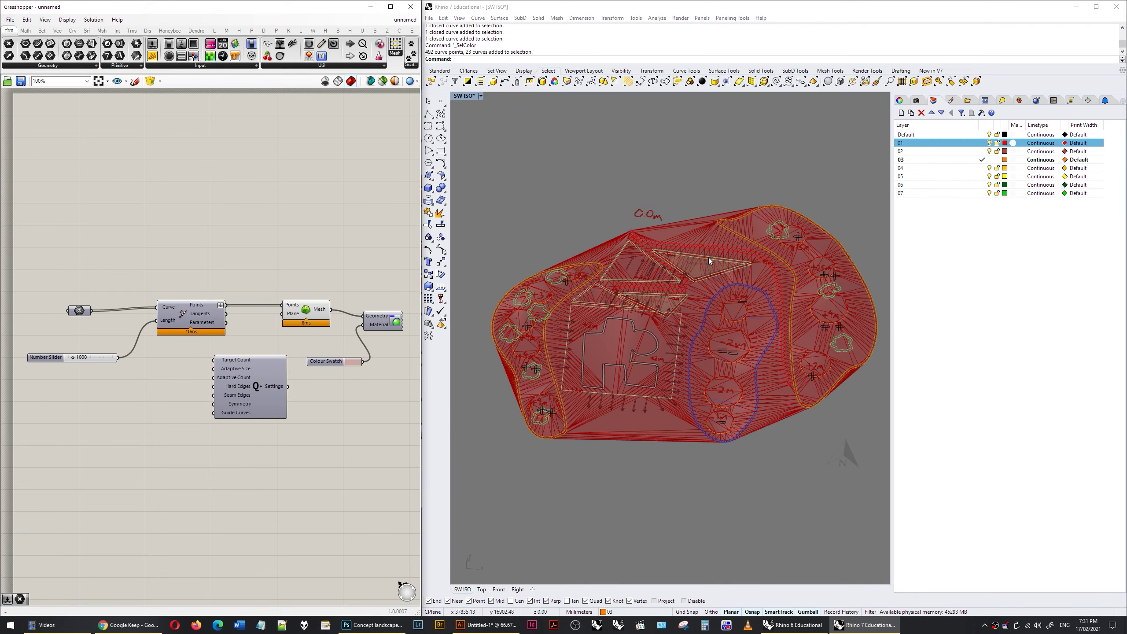
Examine how the mesh triangulates between the contour circles on the eastern hill and the pond edge.
right_drag(710, 251, 768, 288)
scroll(808, 342, up, 7)
mouse_move(801, 337)
right_down()
mouse_move(790, 367)
mouse_move(800, 386)
mouse_move(797, 351)
right_up()
scroll(796, 353, up, 5)
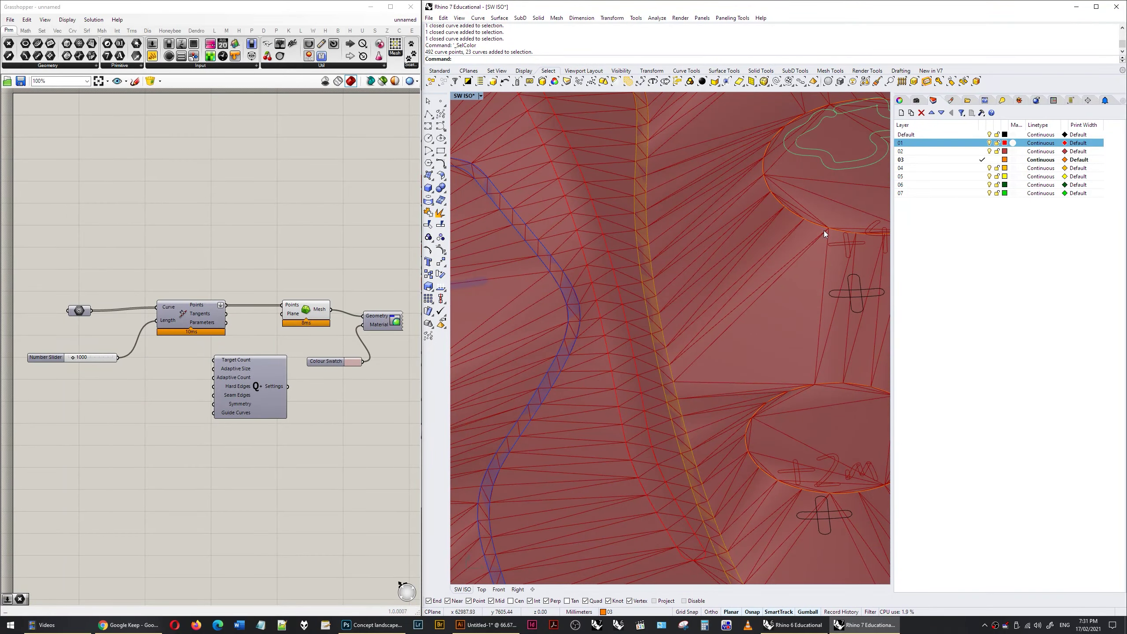
scroll(733, 315, down, 5)
right_drag(690, 285, 668, 316)
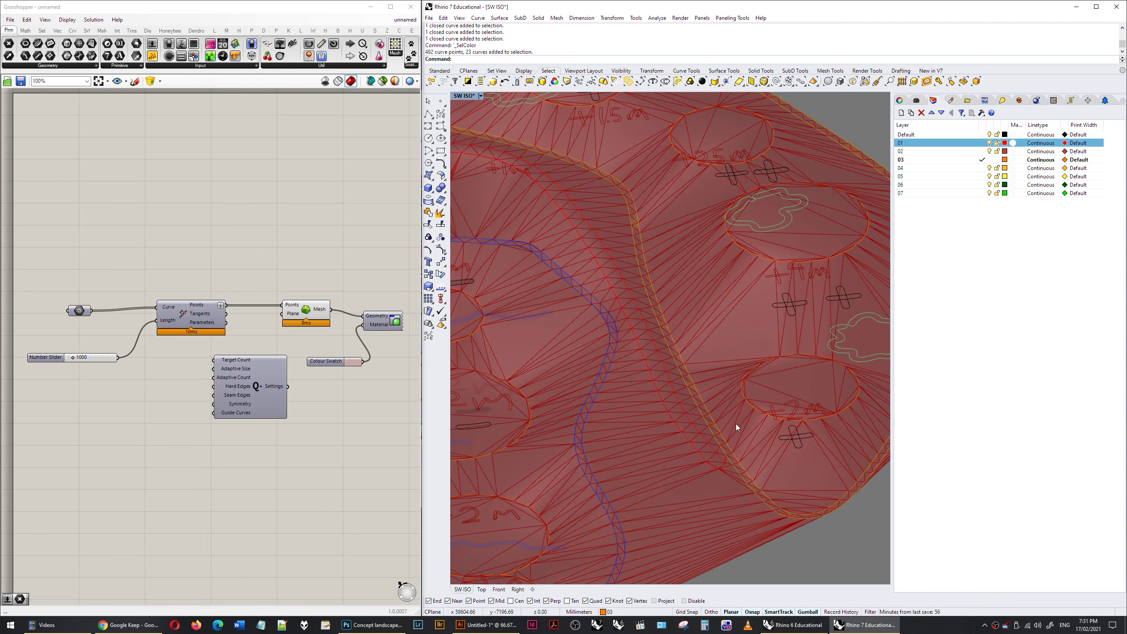
scroll(692, 375, down, 4)
Examine the terrain mesh around the house pad, garden beds and zigzag path from low and high angles.
right_drag(696, 375, 657, 398)
scroll(516, 328, up, 8)
right_drag(516, 327, 591, 398)
scroll(663, 368, down, 7)
right_drag(746, 402, 715, 422)
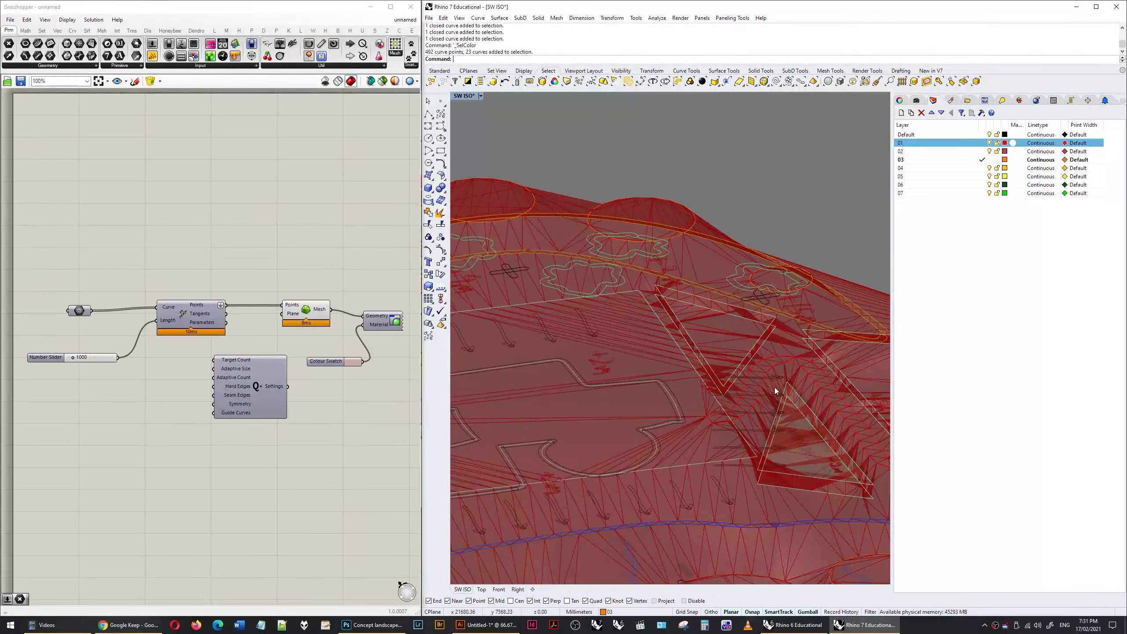
scroll(662, 415, down, 4)
right_drag(790, 467, 860, 447)
scroll(699, 405, down, 4)
scroll(833, 413, up, 8)
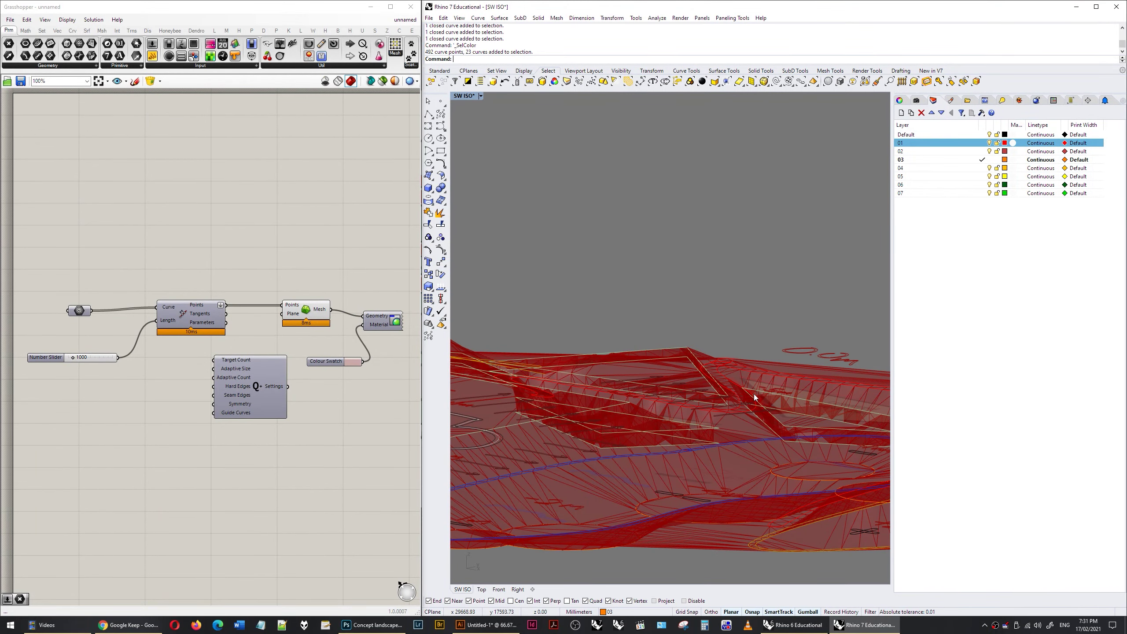
scroll(755, 394, down, 5)
right_drag(761, 406, 719, 470)
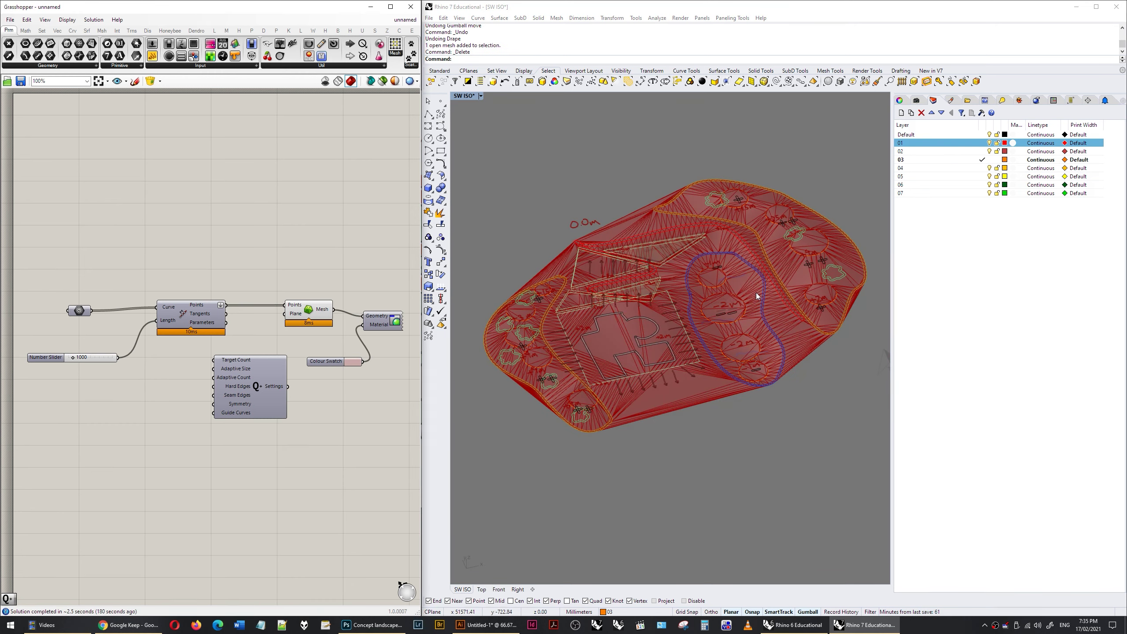
Show the hidden draped surface above the terrain mesh and select it.
right_drag(752, 289, 715, 341)
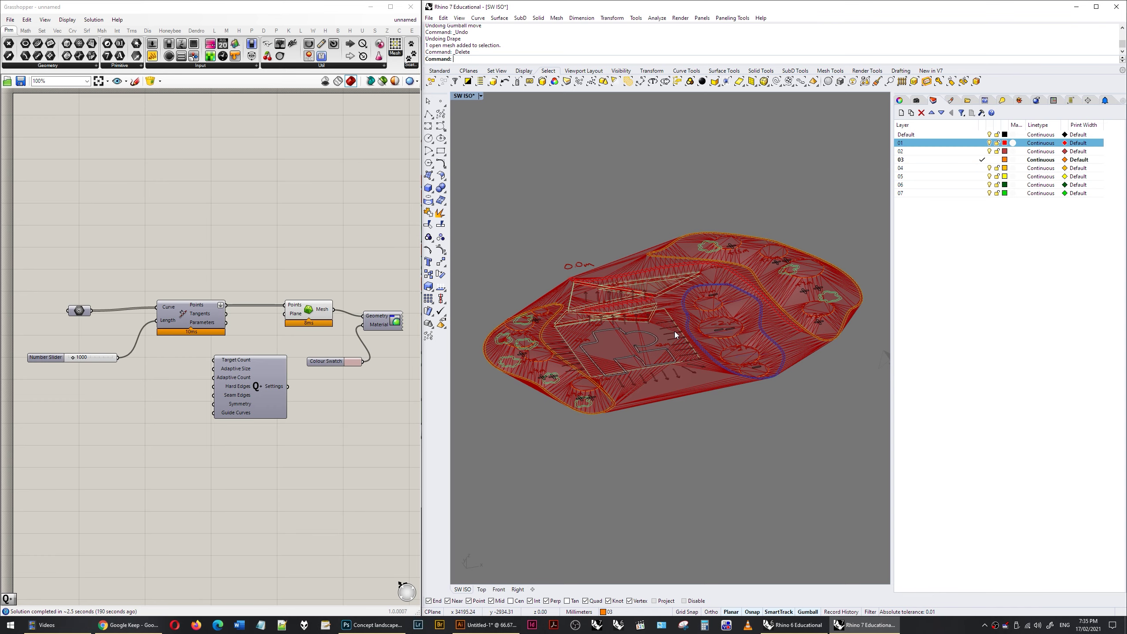
key(ctrl+shift+h)
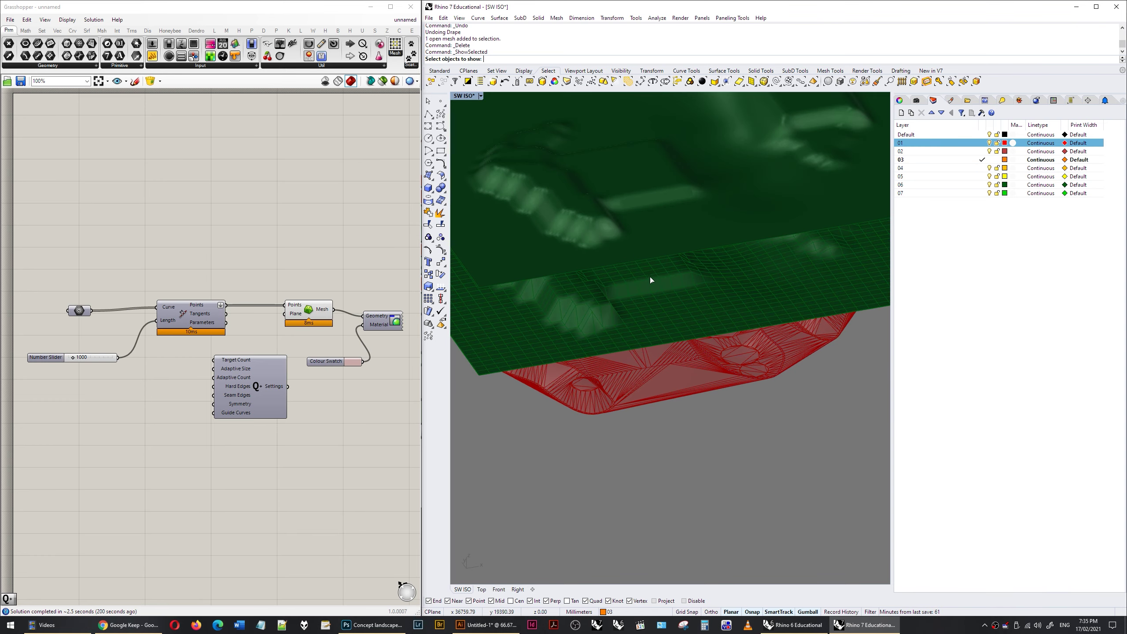
click(676, 184)
key(Return)
scroll(632, 231, up, 5)
scroll(607, 245, down, 6)
click(614, 186)
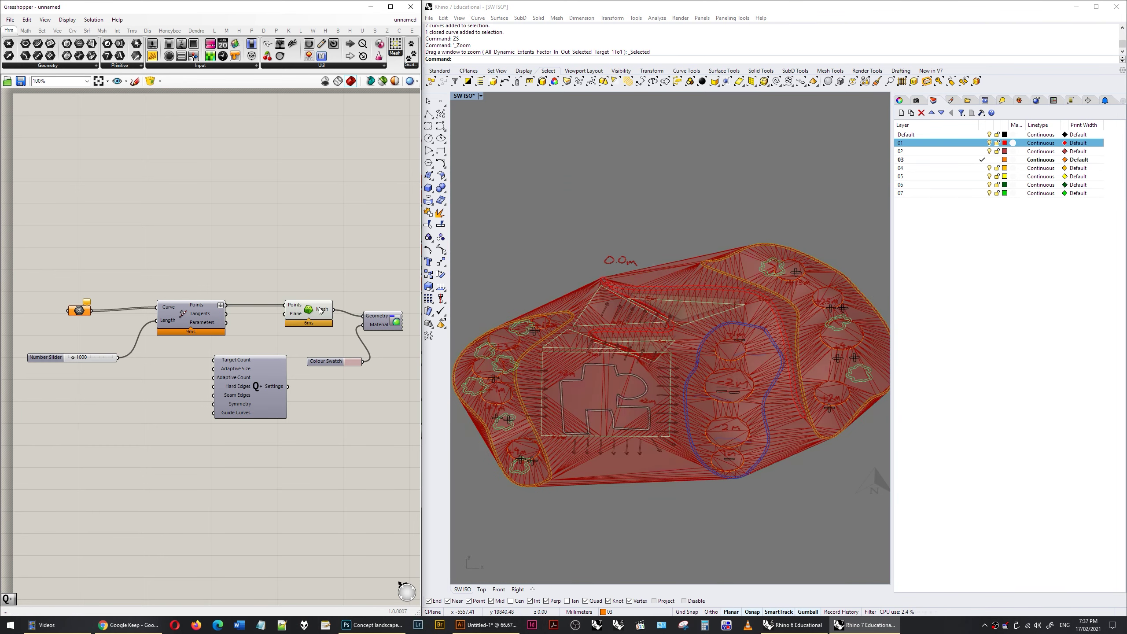
Select the baked terrain mesh in the Top view and drape a surface over its whole extent with automatic spacing.
click(321, 310)
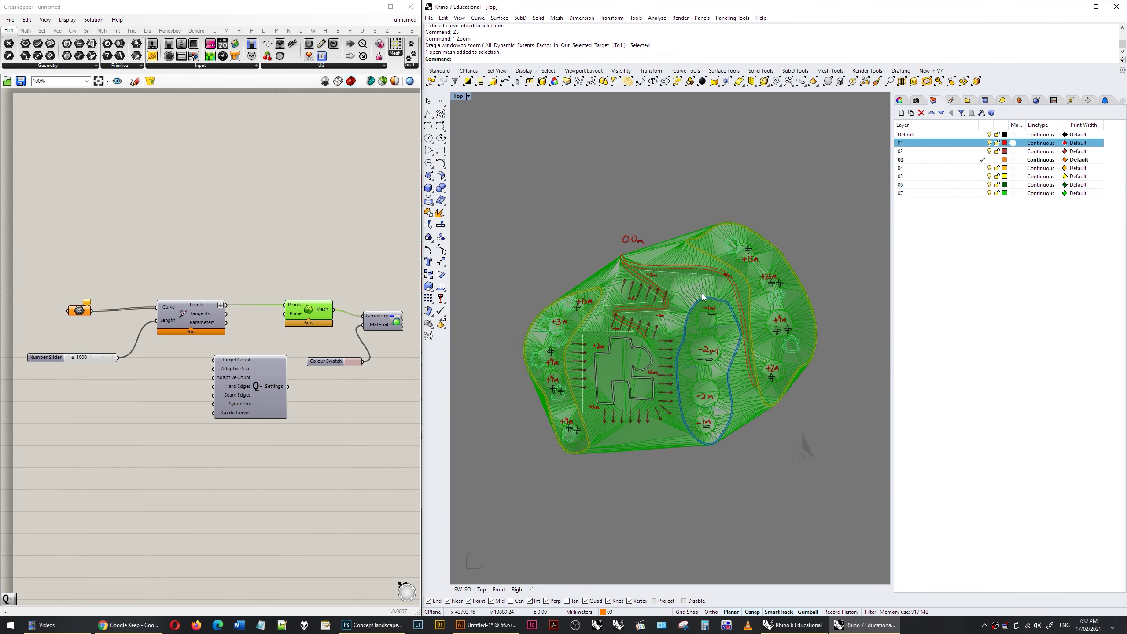
click(702, 293)
scroll(701, 293, down, 4)
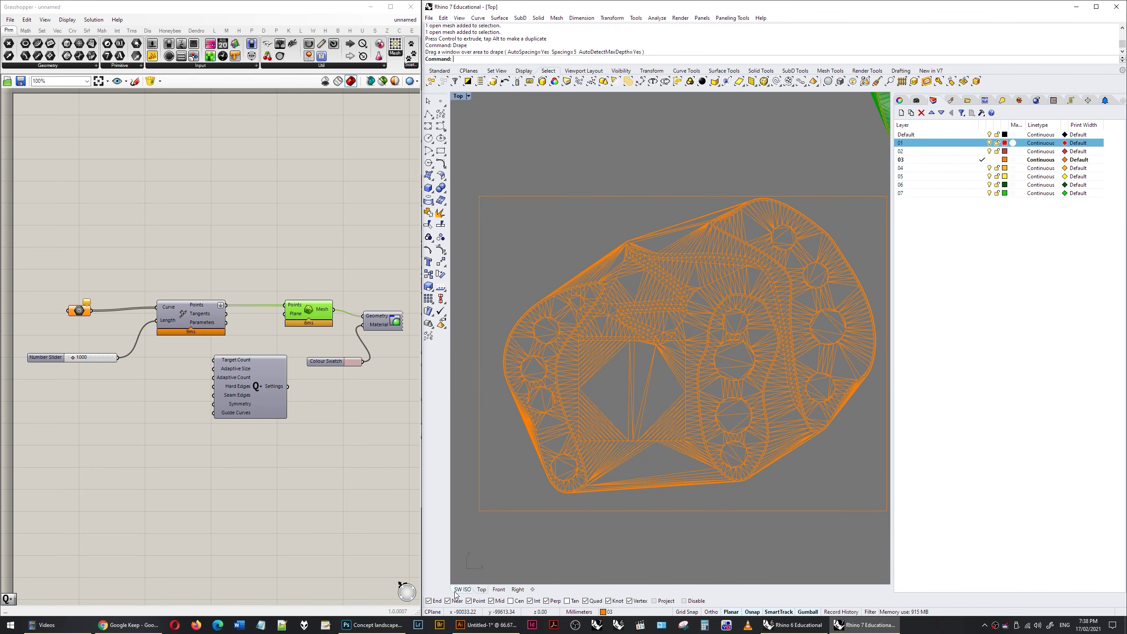
Smooth the draped surface in the SW ISO view with fixed boundaries, a smooth factor of 0.401837 per step and 100 steps.
click(462, 589)
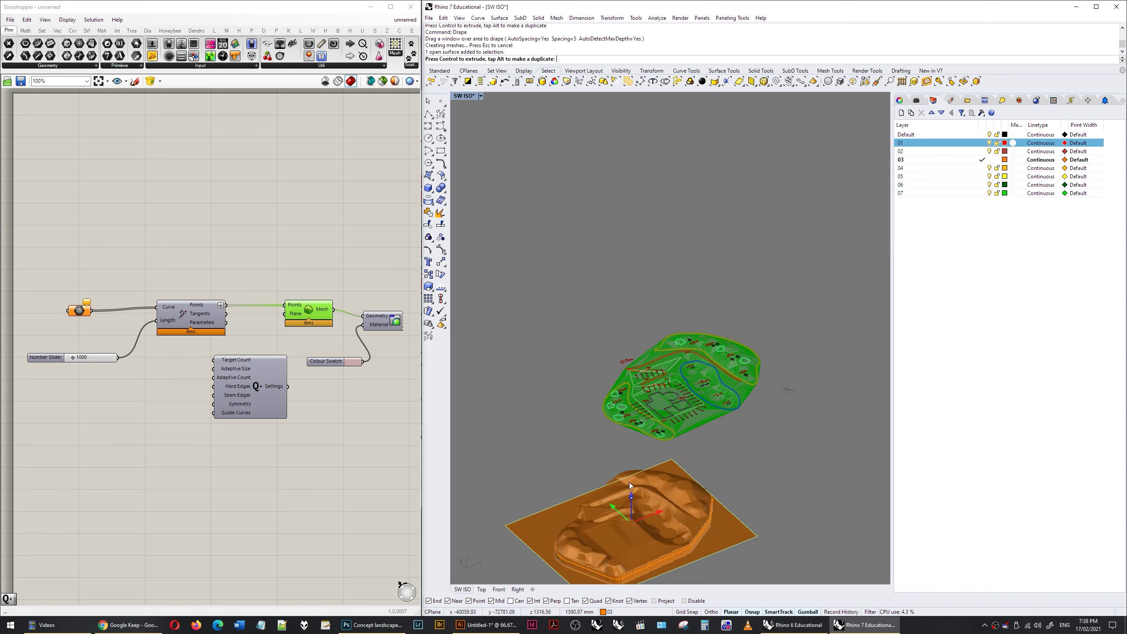
drag(669, 504, 731, 227)
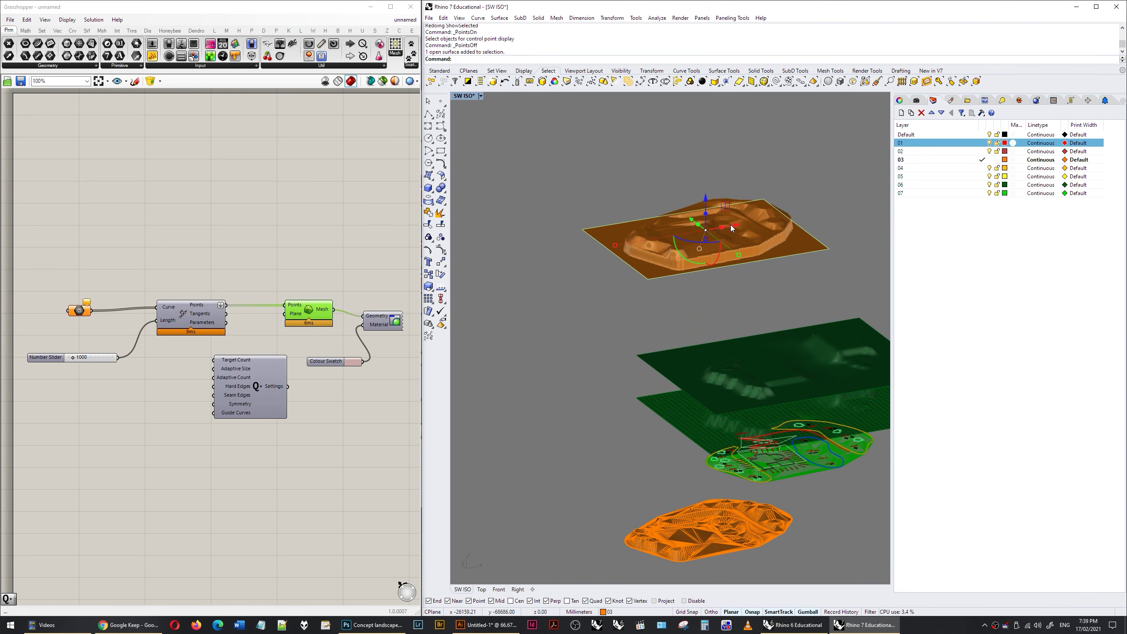
key(Return)
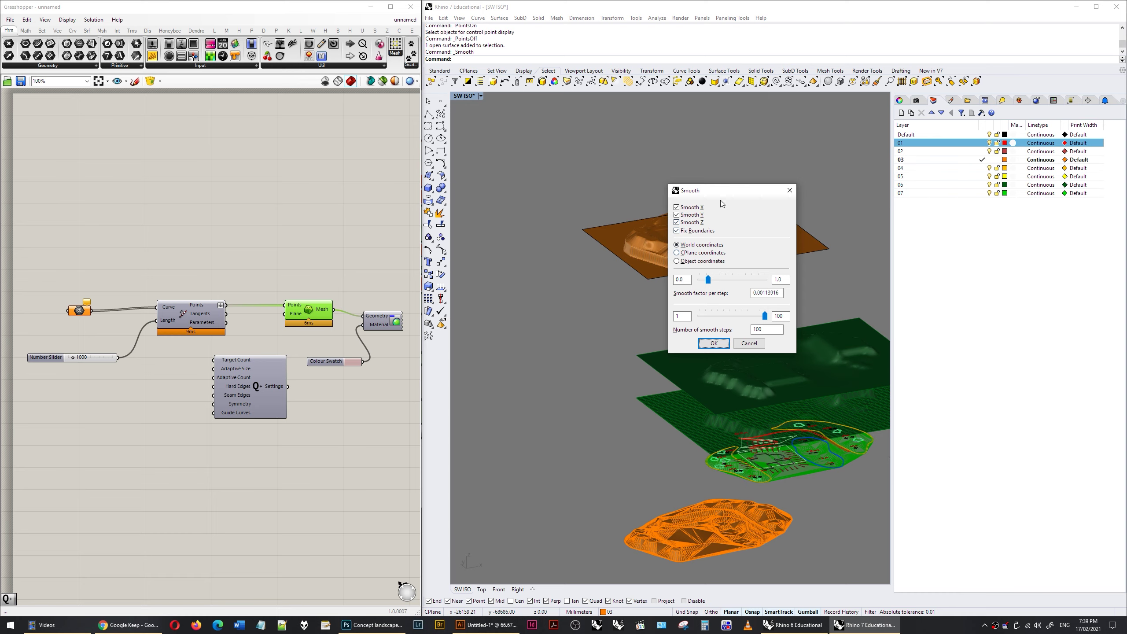
drag(721, 192, 633, 195)
drag(633, 194, 569, 192)
drag(559, 282, 596, 288)
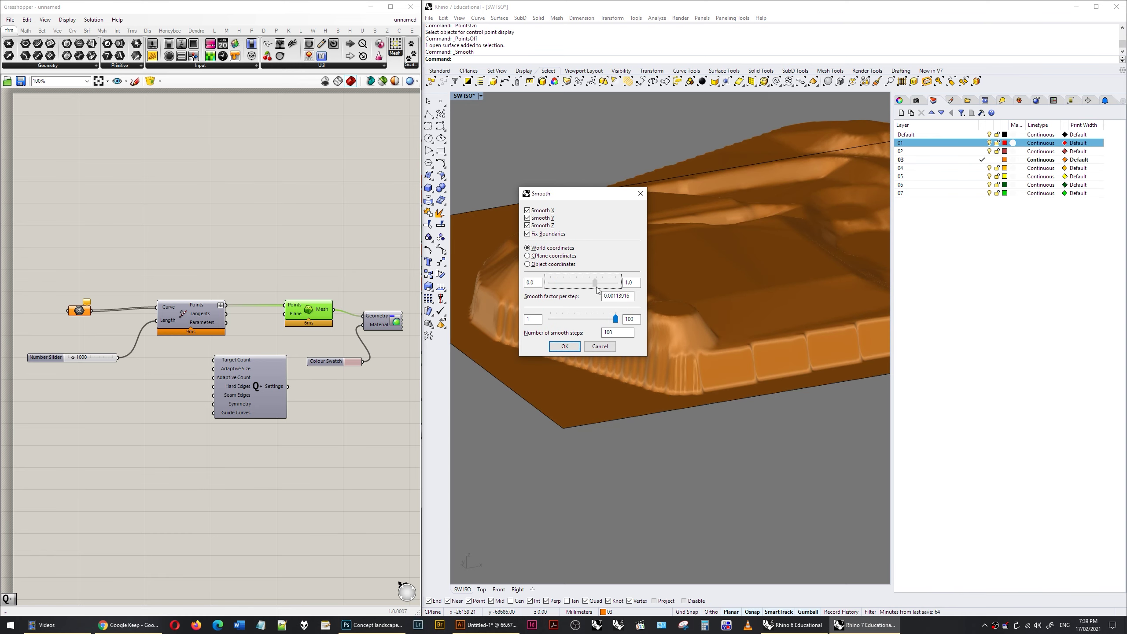
click(565, 346)
Undo the smoothing to compare the surface and reapply it with the same factor and number of steps.
scroll(629, 271, down, 2)
key(ctrl+z)
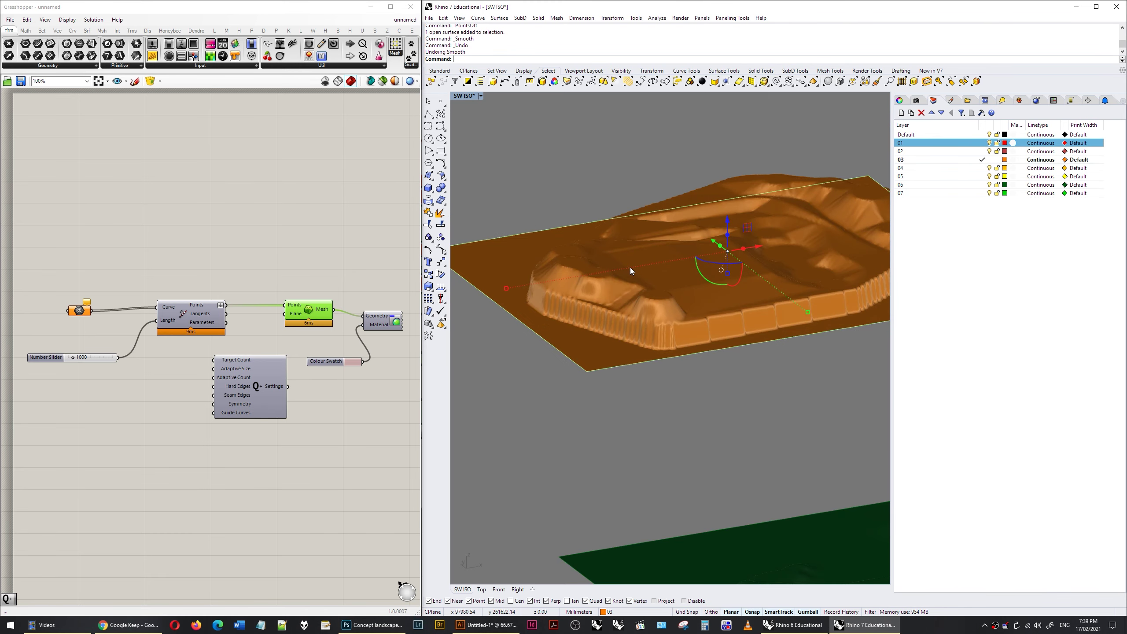
key(Return)
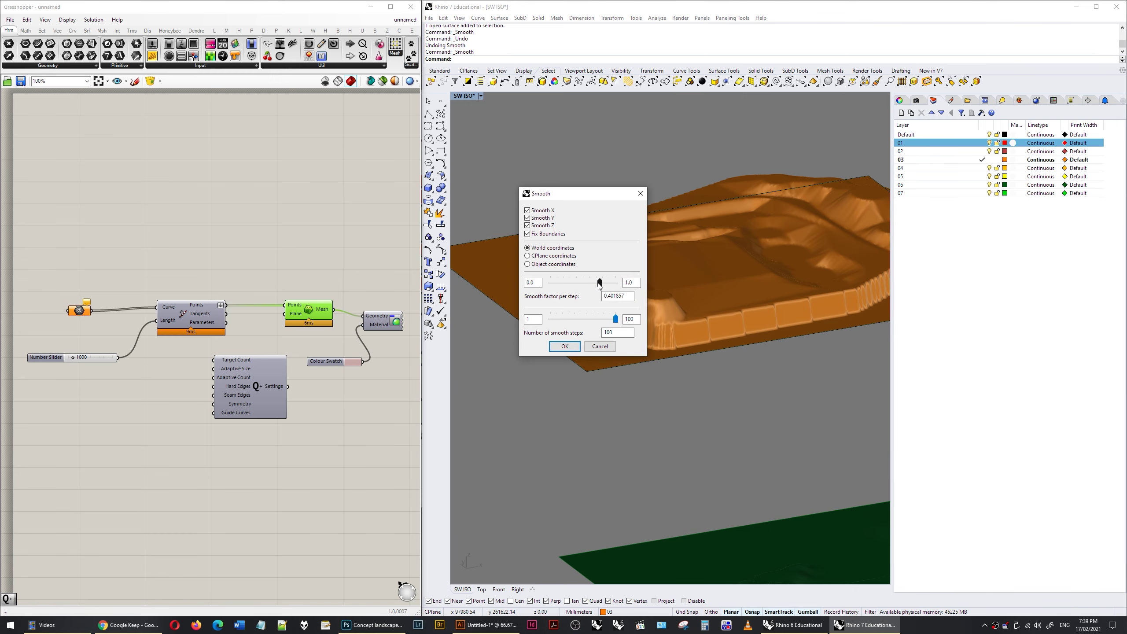
click(565, 346)
scroll(711, 206, up, 6)
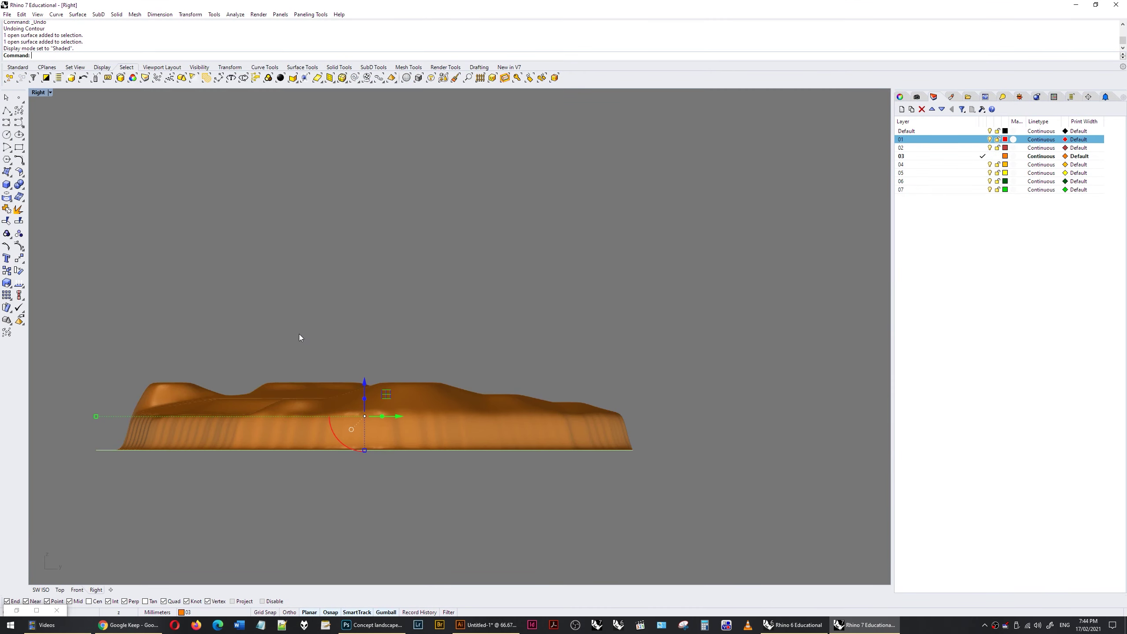
Contour the smoothed draped surface vertically in the Right view with a distance of 250 mm between contours.
scroll(268, 458, up, 2)
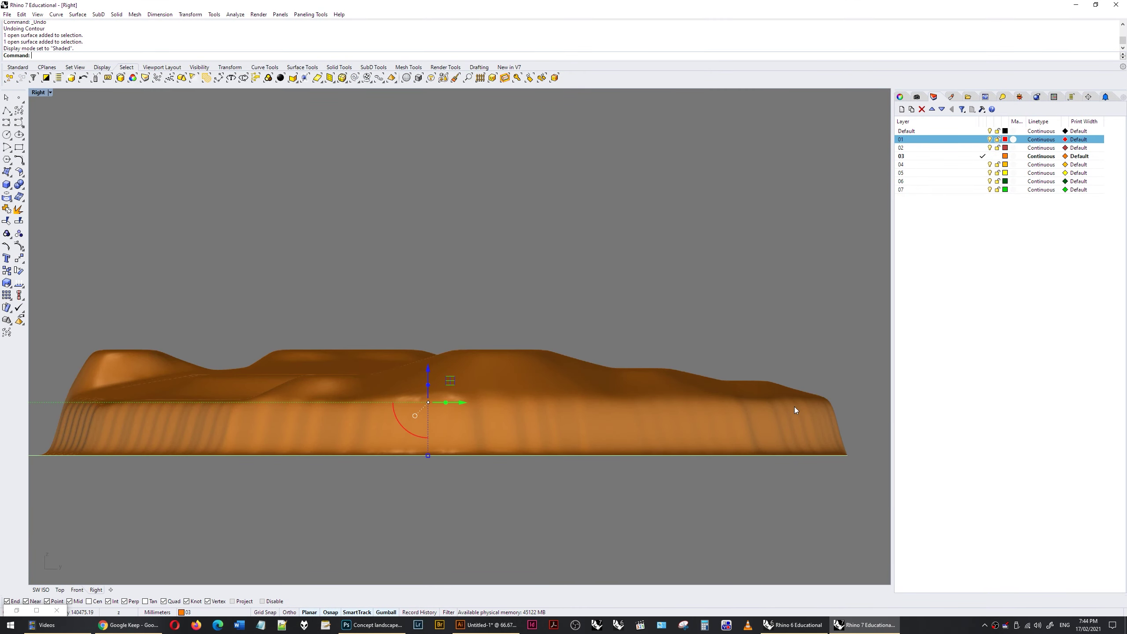
right_click(582, 57)
click(621, 91)
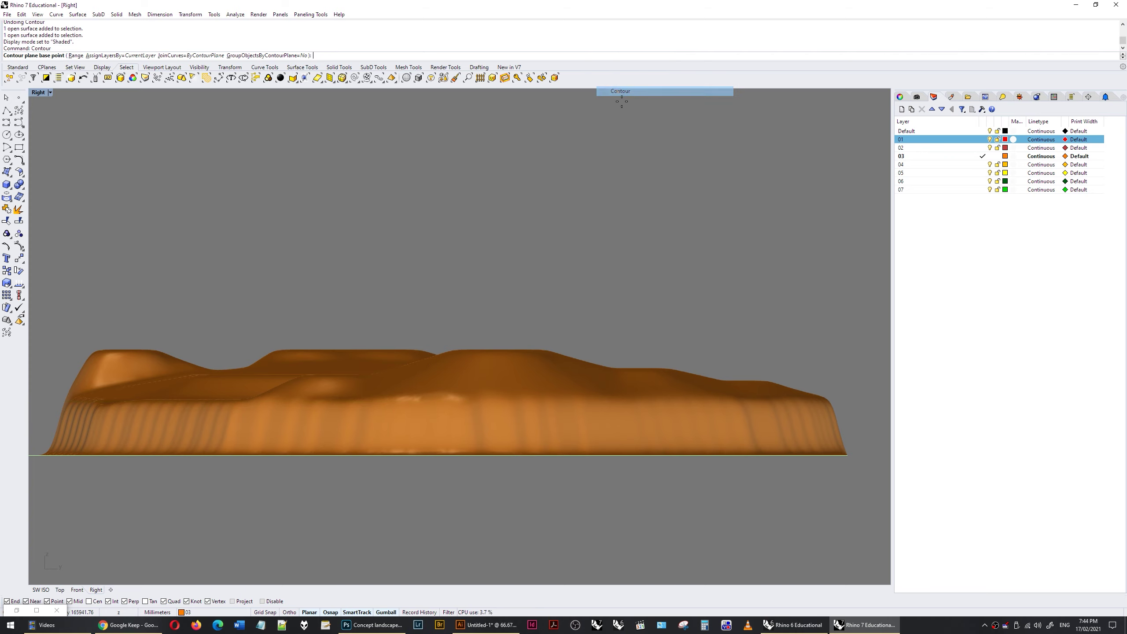
click(845, 408)
click(850, 268)
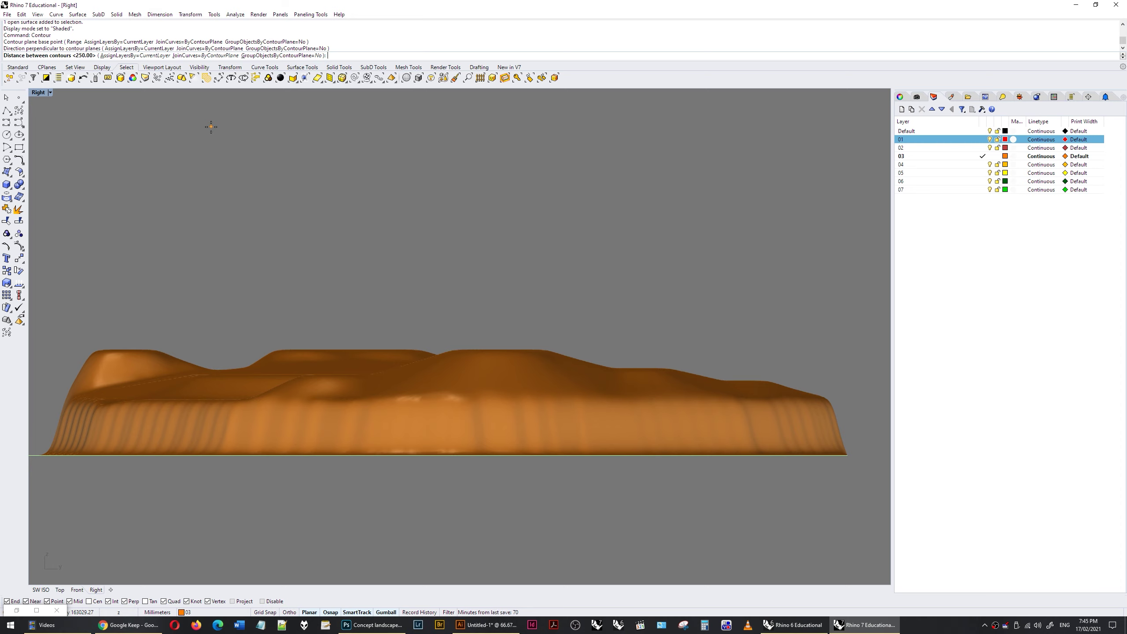
key(Return)
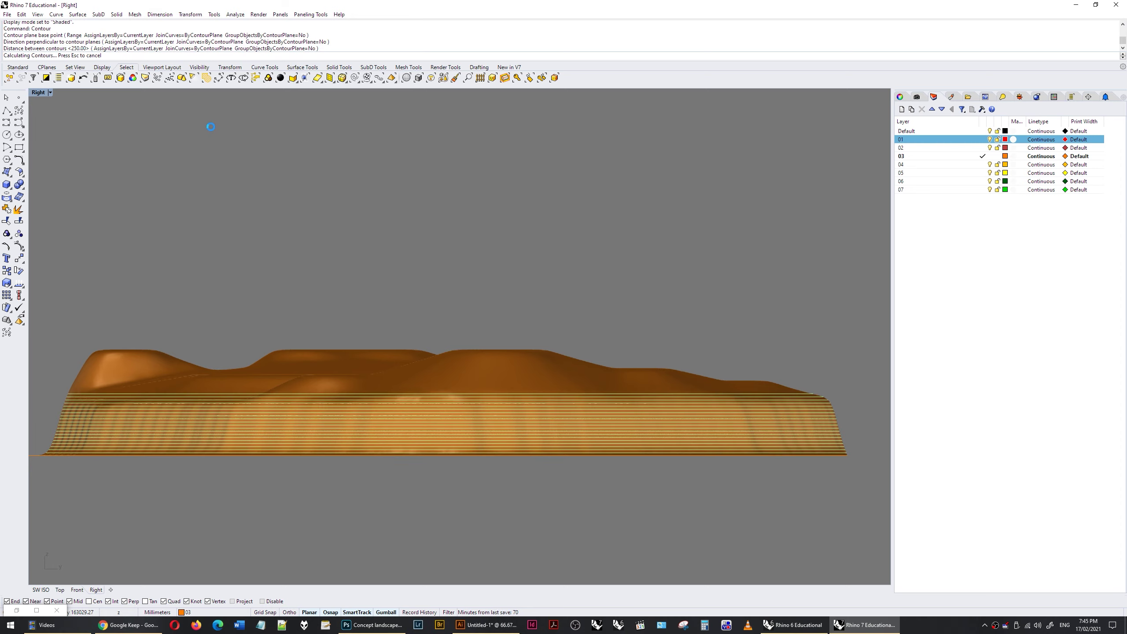
Move the generated contour curves in the Top view clear of the draped surface to its west side and deselect them.
click(59, 590)
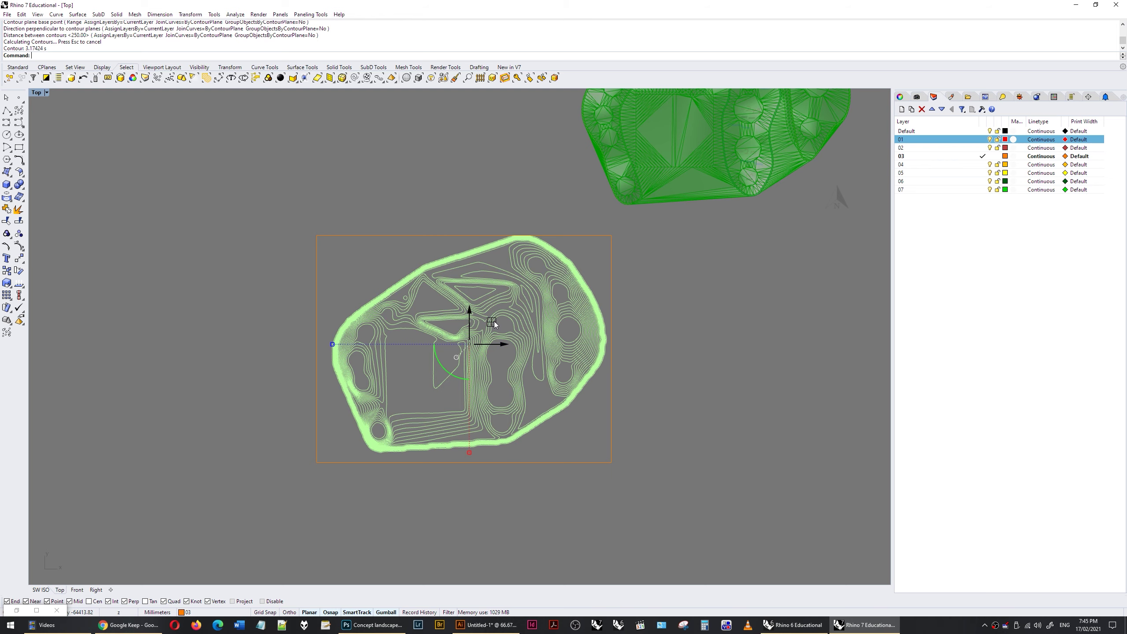
drag(493, 322, 196, 308)
scroll(297, 370, down, 5)
scroll(404, 369, up, 6)
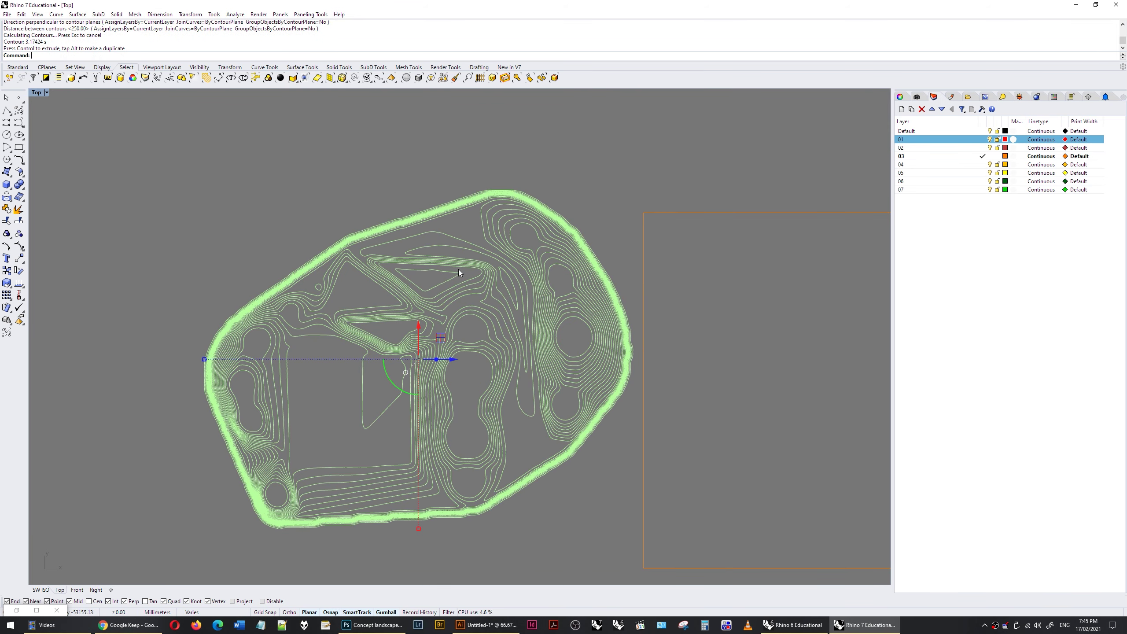
click(583, 149)
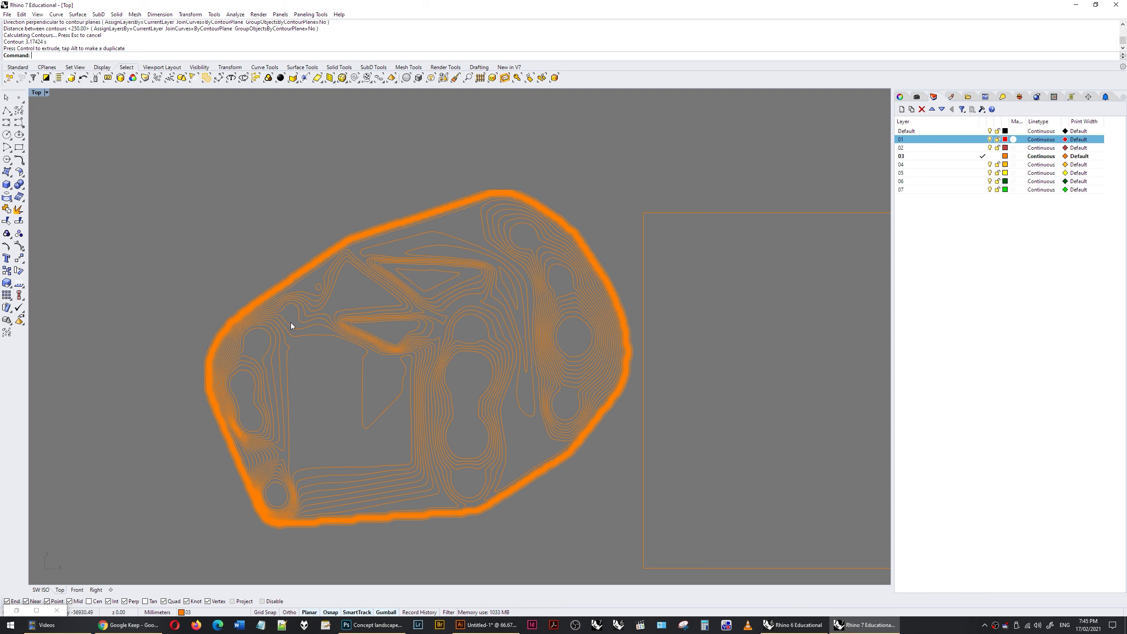
Unisolate the hidden objects and examine the terrain mesh over the marked-up site sketch in the Top view.
scroll(384, 317, down, 12)
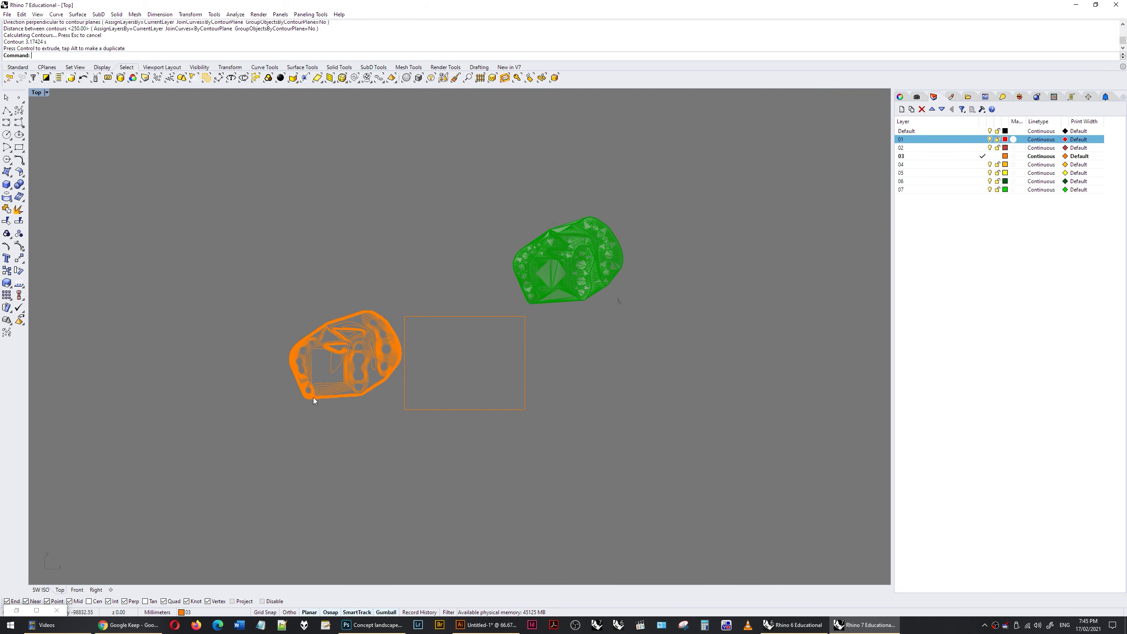
text(ui)
key(Return)
scroll(576, 243, up, 8)
scroll(576, 243, up, 8)
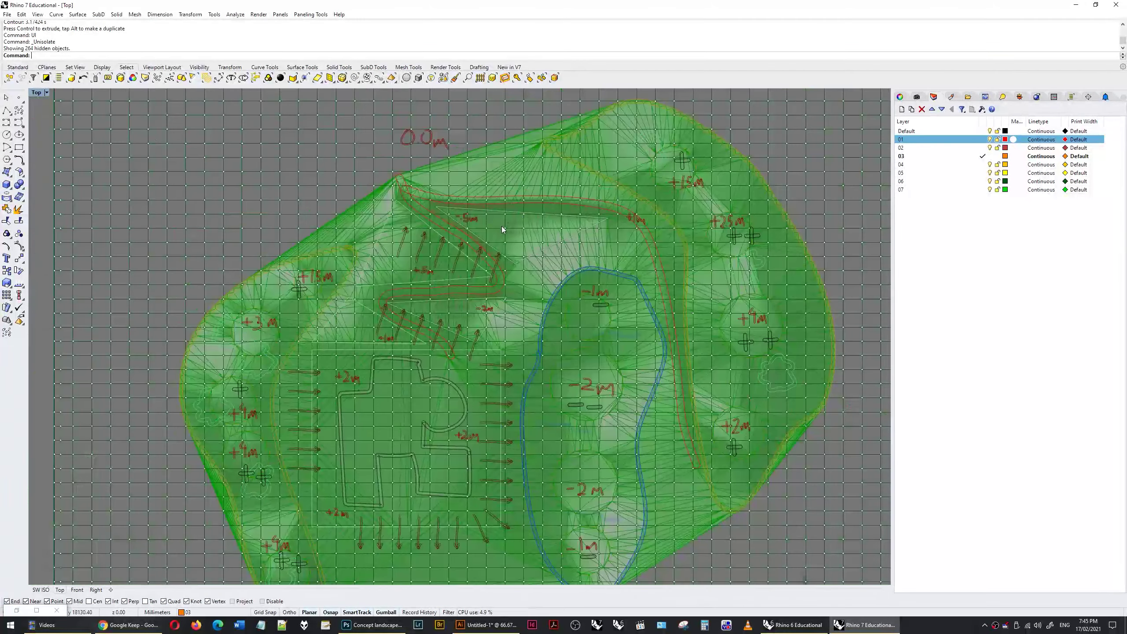
scroll(677, 265, down, 3)
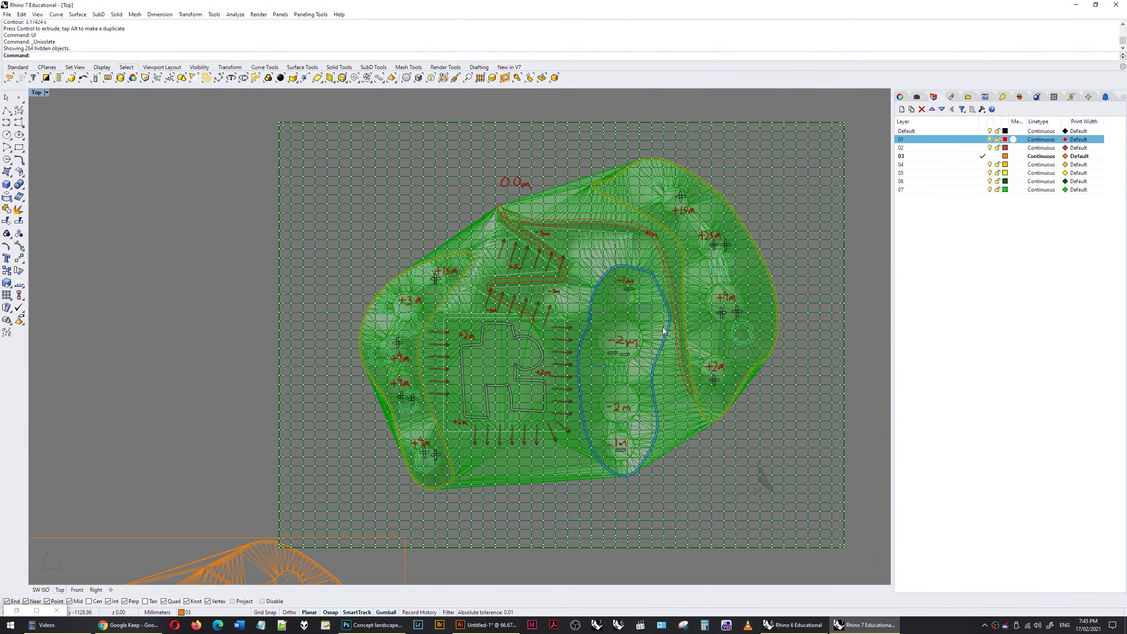
scroll(677, 264, down, 5)
scroll(514, 346, up, 8)
scroll(513, 347, down, 6)
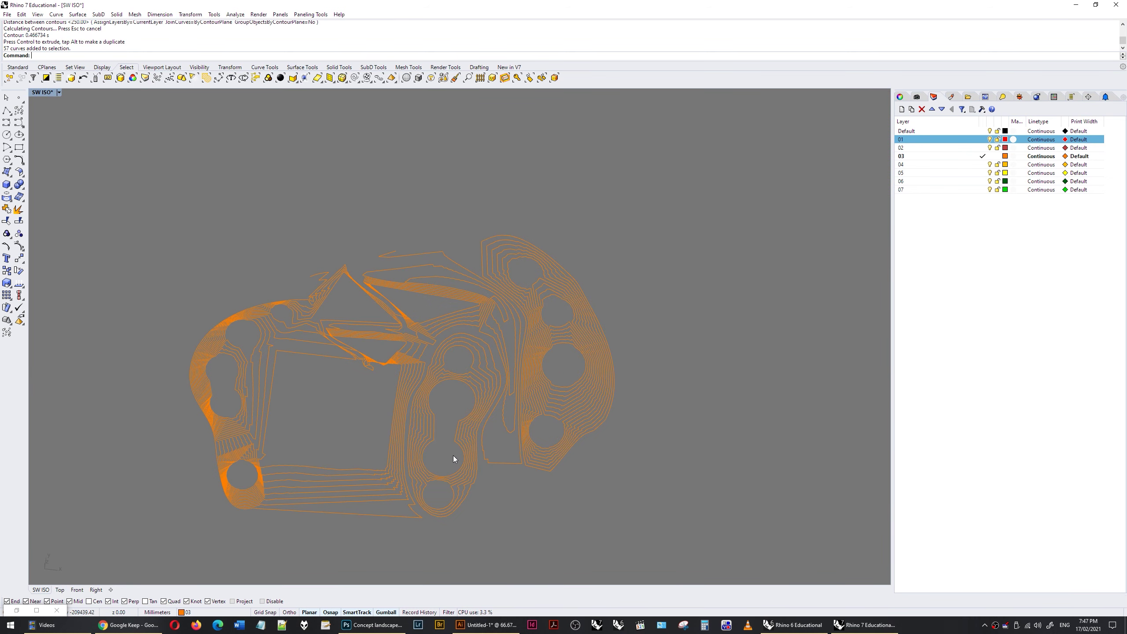
Examine the contour curves cut from the terrain mesh around the house pad and zigzag path from several angles.
right_drag(461, 385, 398, 398)
scroll(396, 377, up, 6)
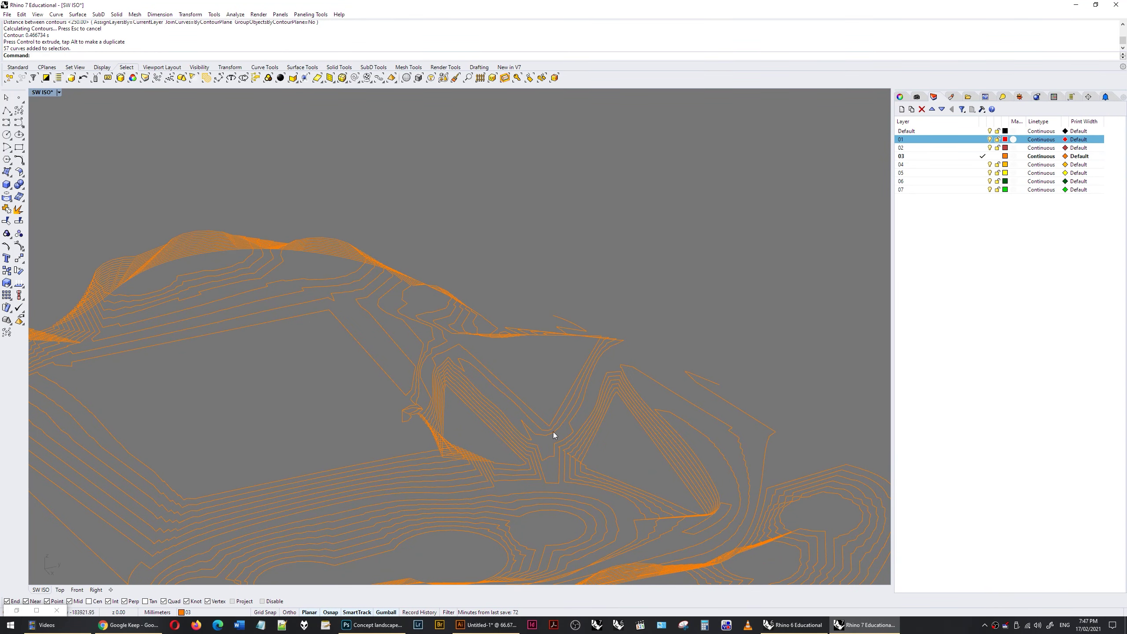
scroll(741, 327, down, 8)
right_drag(636, 370, 514, 362)
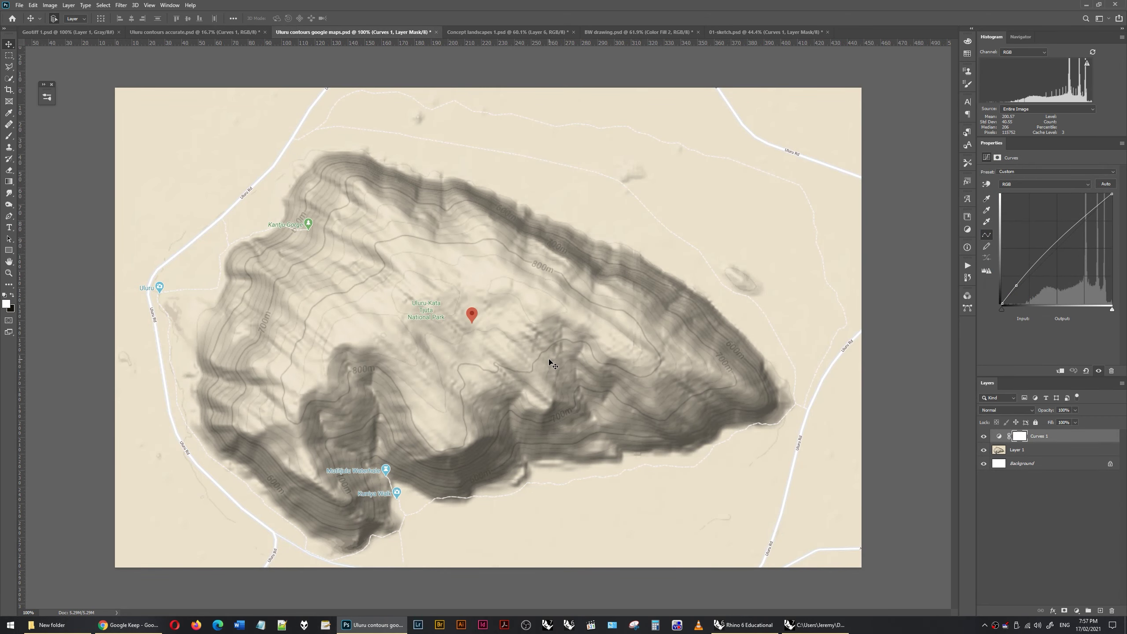
View the Uluru contours accurate map in Photoshop and draw five nested closed contour loops with the Brush tool in the blank document.
key(b)
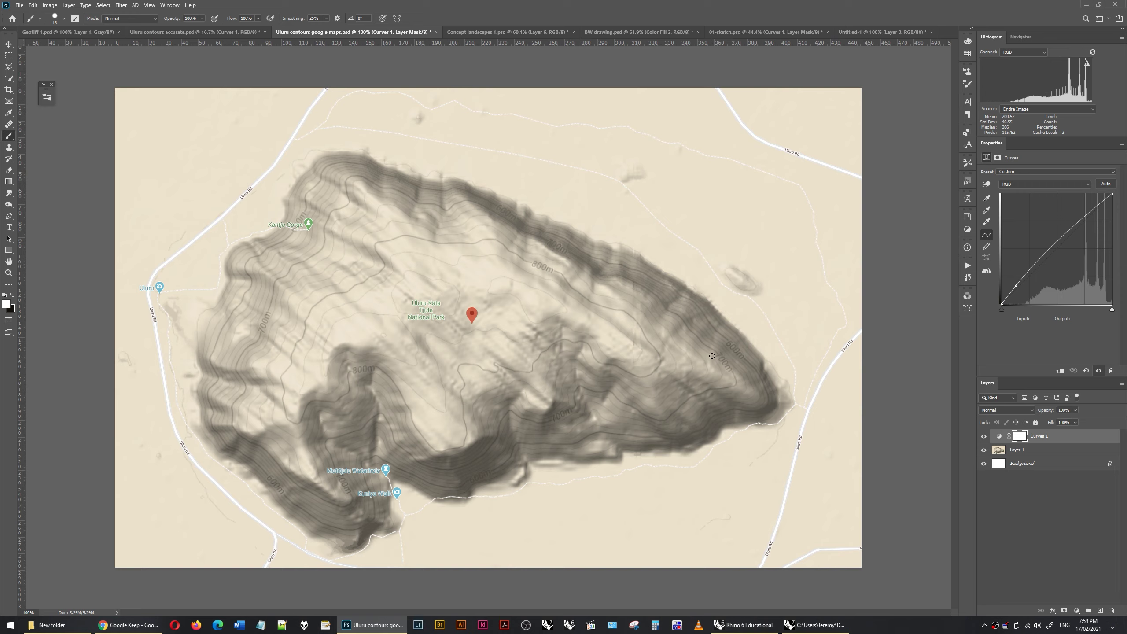
click(172, 31)
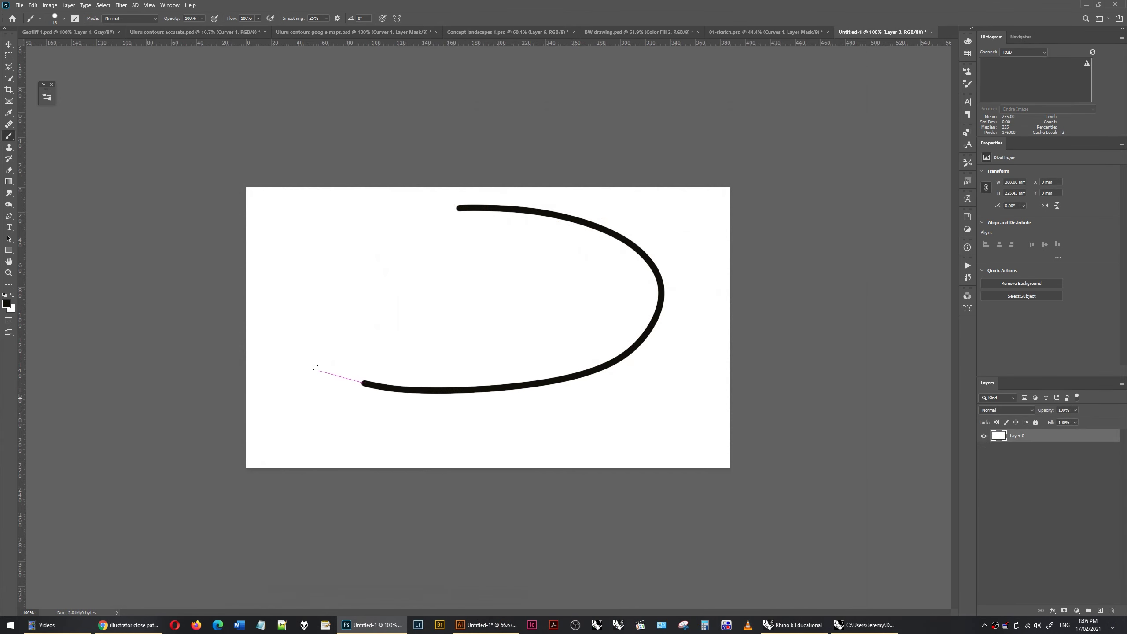
mouse_move(315, 370)
mouse_down()
mouse_move(357, 264)
mouse_move(418, 219)
mouse_move(460, 207)
mouse_move(491, 212)
mouse_move(536, 335)
mouse_move(365, 348)
mouse_move(416, 258)
mouse_move(459, 220)
mouse_move(549, 295)
mouse_move(420, 322)
mouse_move(474, 244)
mouse_move(489, 243)
mouse_move(471, 304)
mouse_move(444, 280)
mouse_move(477, 260)
mouse_move(502, 272)
mouse_move(477, 290)
mouse_move(472, 276)
mouse_move(485, 271)
mouse_up()
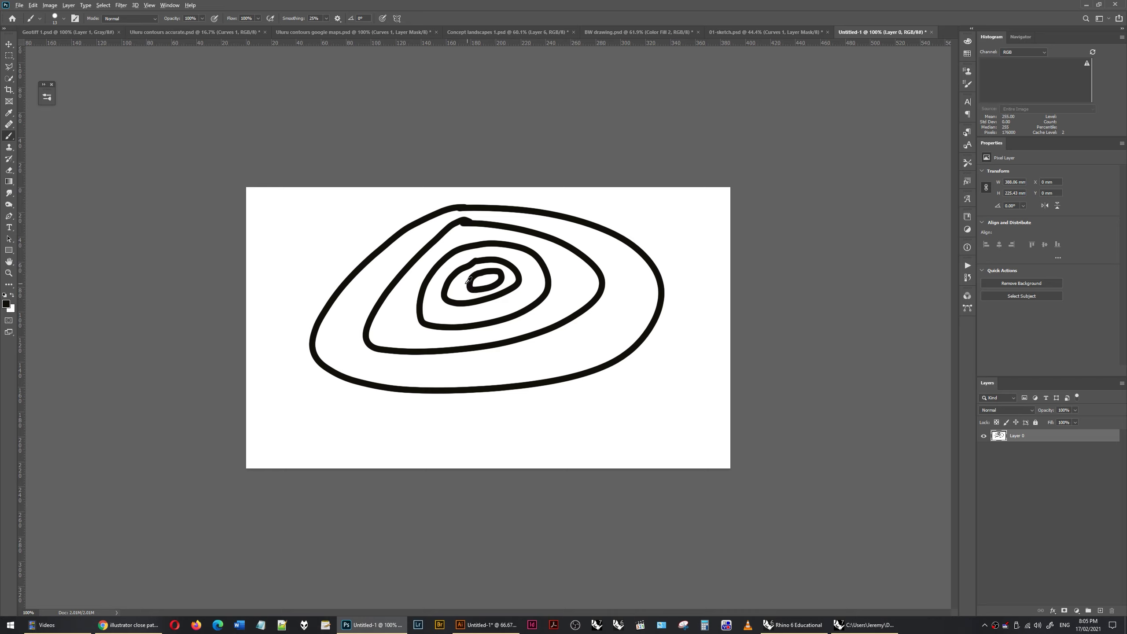
Capture the nested loop sketch from the screen, paste it into the Illustrator document and position it on the artboard.
key(Print)
drag(282, 195, 687, 413)
click(517, 316)
click(495, 633)
key(ctrl+v)
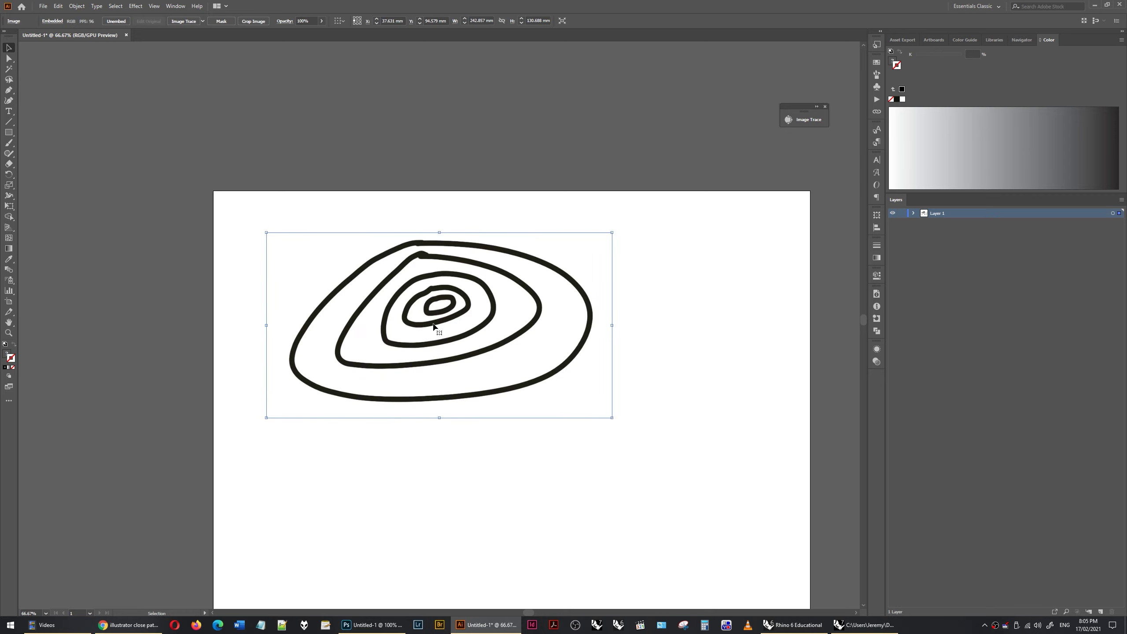
drag(452, 287, 496, 339)
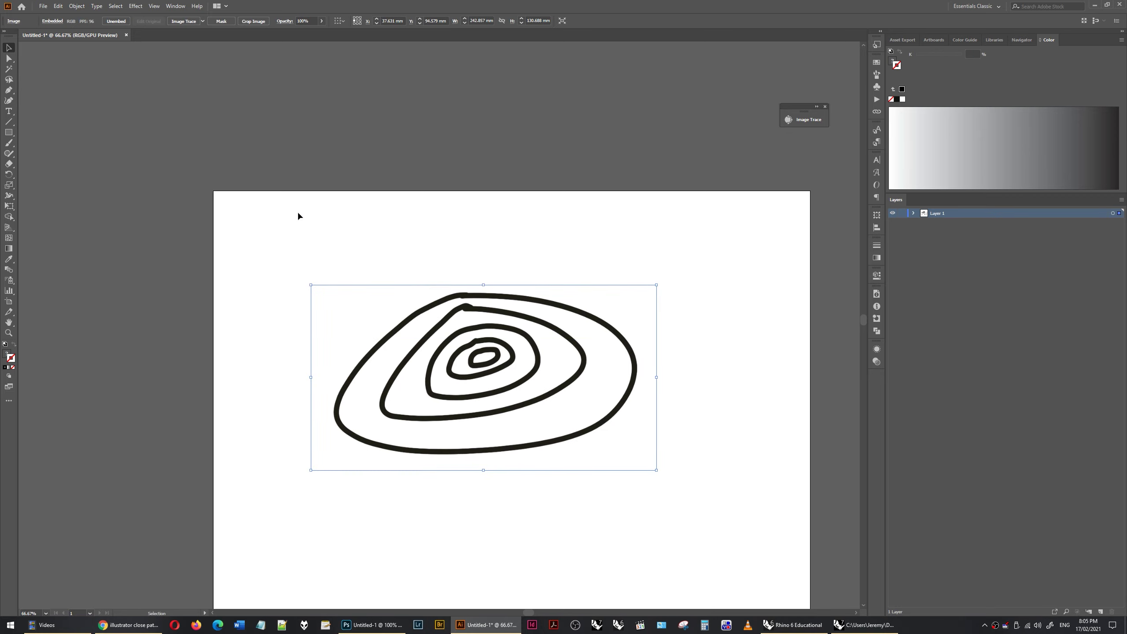
Image-trace the pasted sketch with the Line Art preset and expand it into editable paths.
click(203, 21)
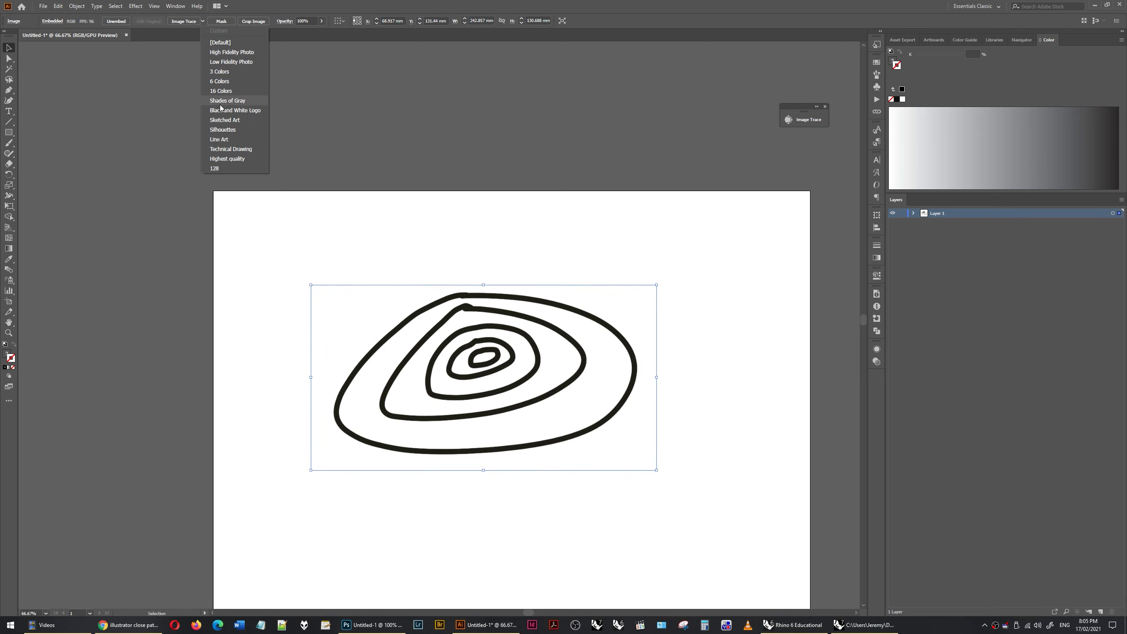
click(227, 139)
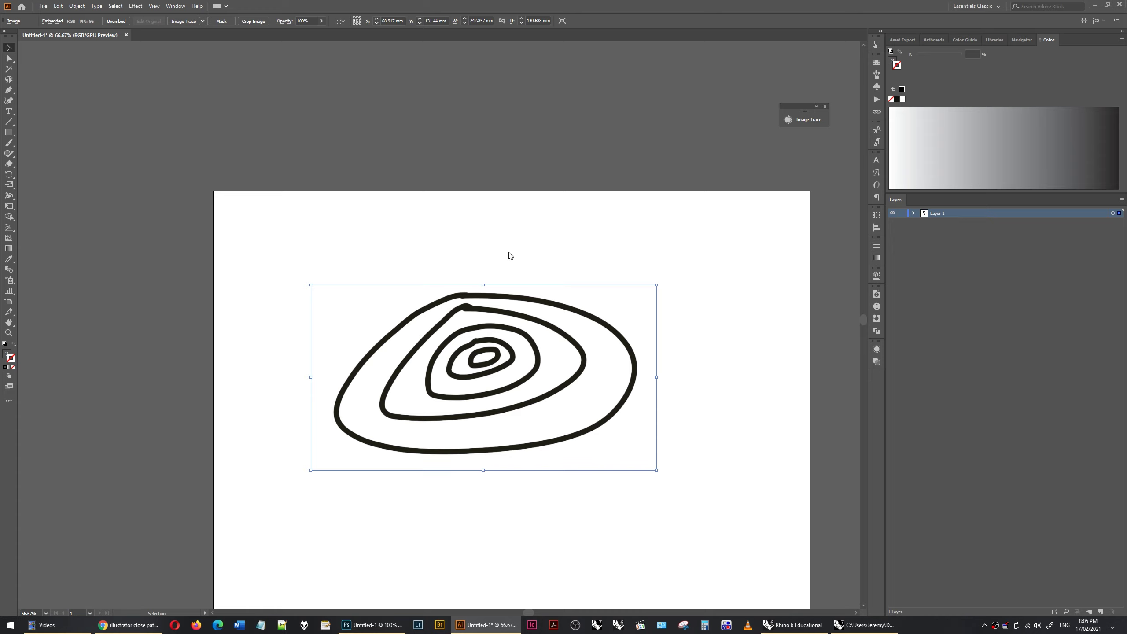
click(228, 21)
click(636, 274)
drag(637, 279, 339, 441)
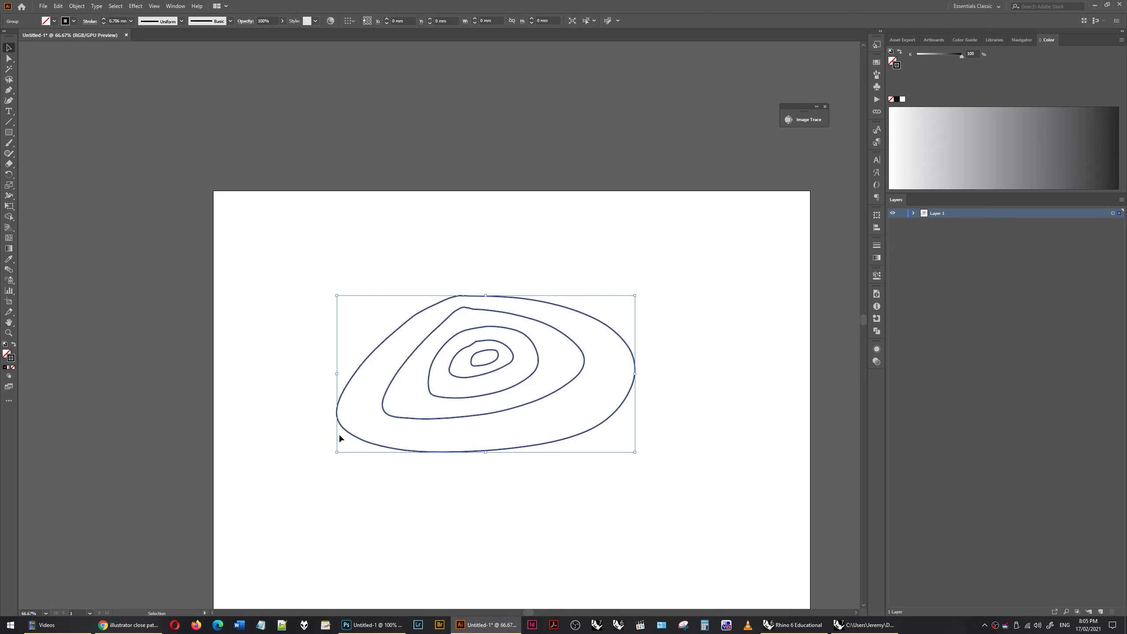
click(547, 225)
Select the outermost traced loop, join its path ends and deselect it.
click(528, 298)
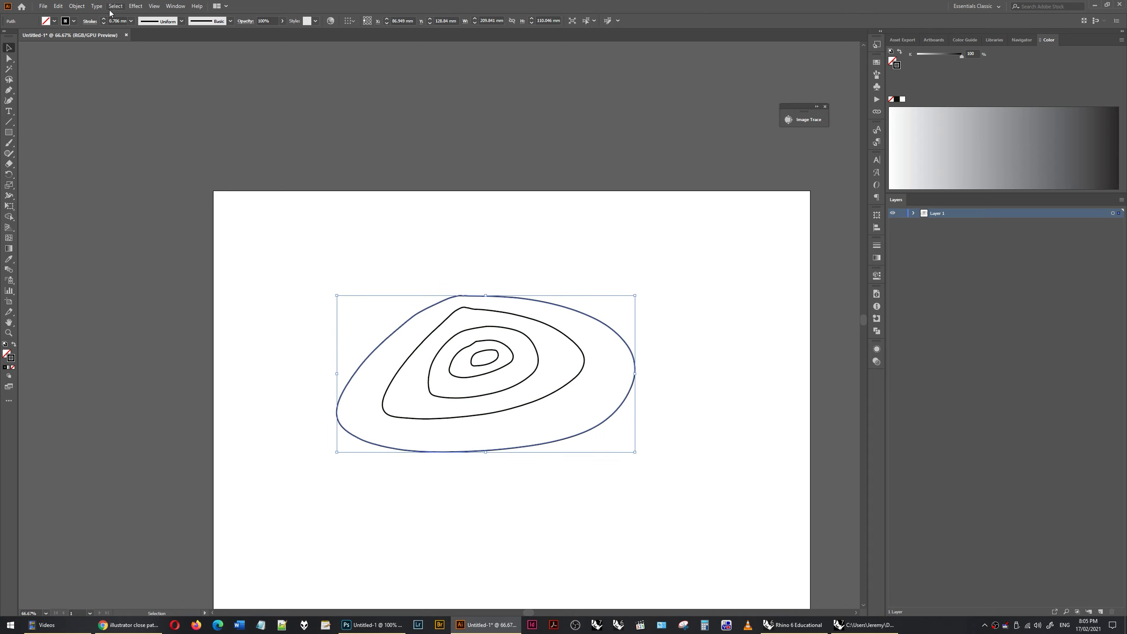
scroll(512, 327, up, 1)
click(77, 6)
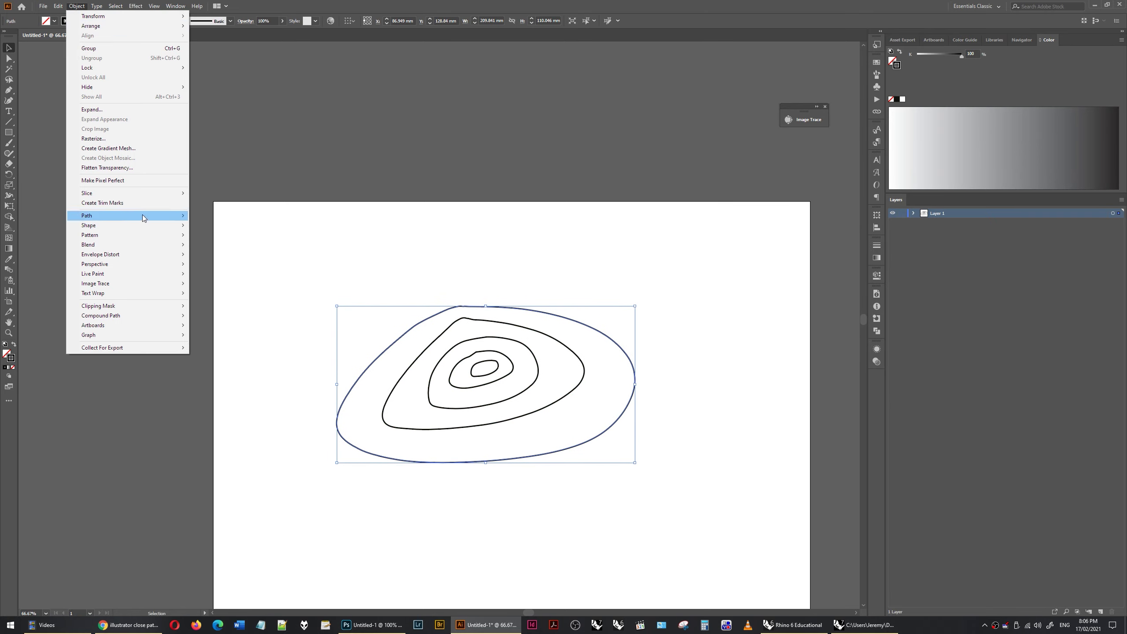
mouse_move(143, 216)
click(256, 215)
click(562, 331)
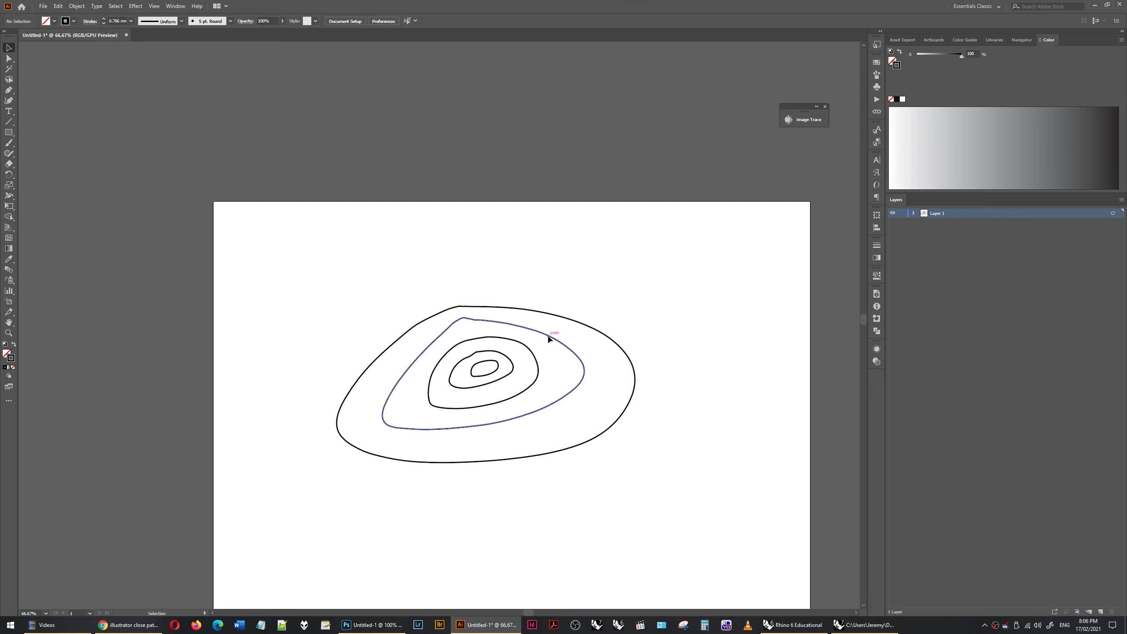
Select the four inner loops one after another and all five loops together to check their paths.
click(548, 339)
click(529, 351)
click(508, 360)
click(497, 363)
key(v)
click(644, 290)
drag(704, 273, 284, 488)
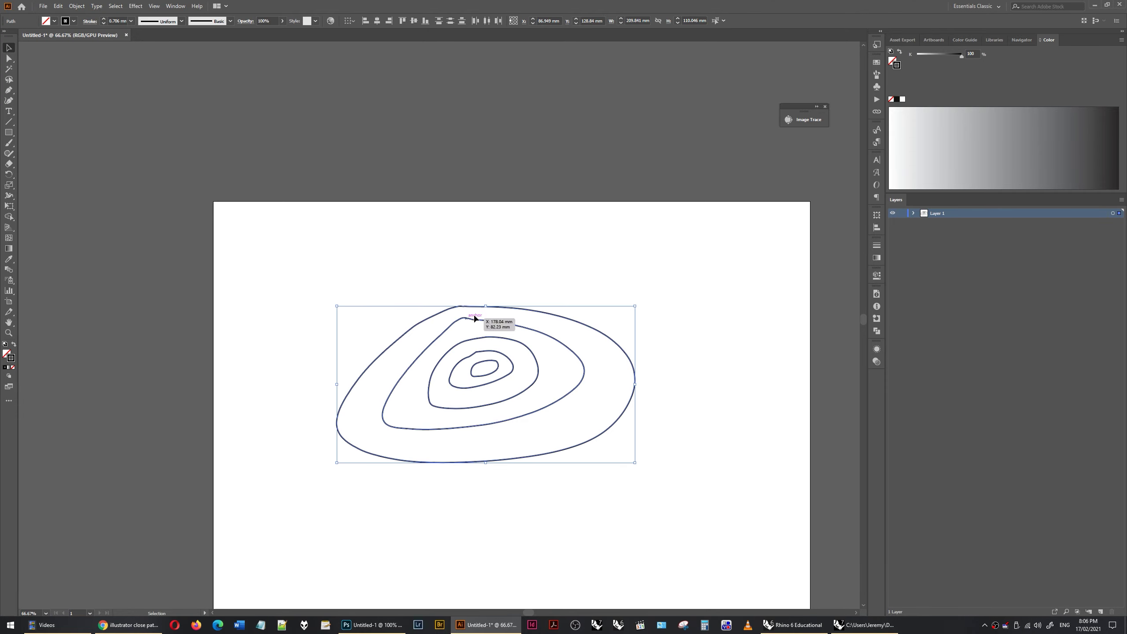
click(522, 284)
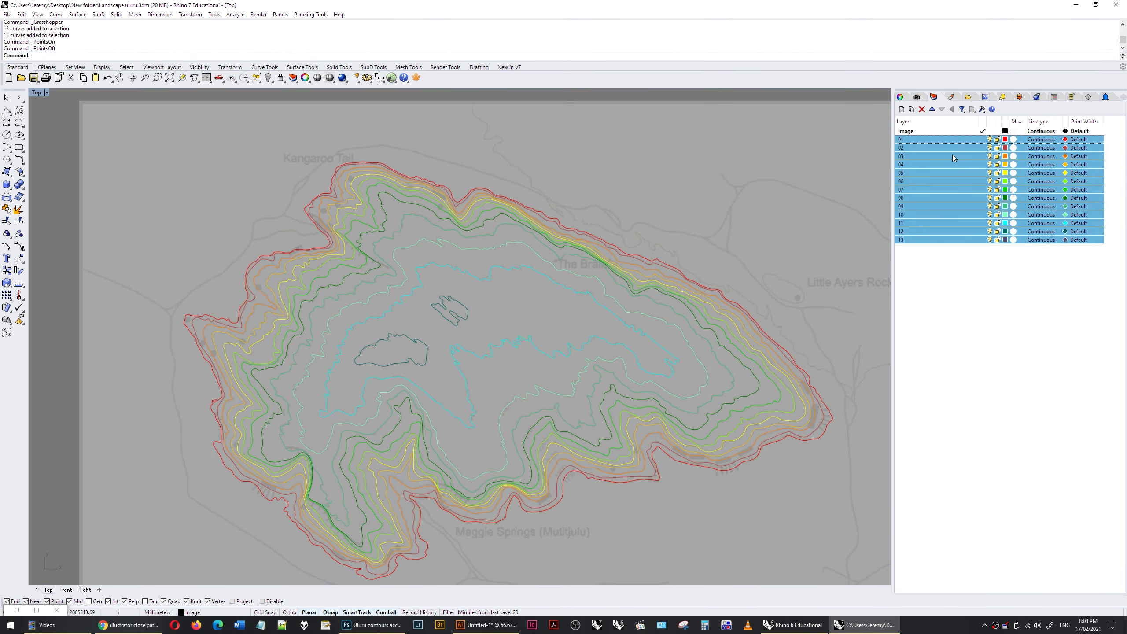
In Rhino's Uluru landscape file, hide and reshow contour layers 01 to 13 over the map image and select the inner contours.
click(990, 147)
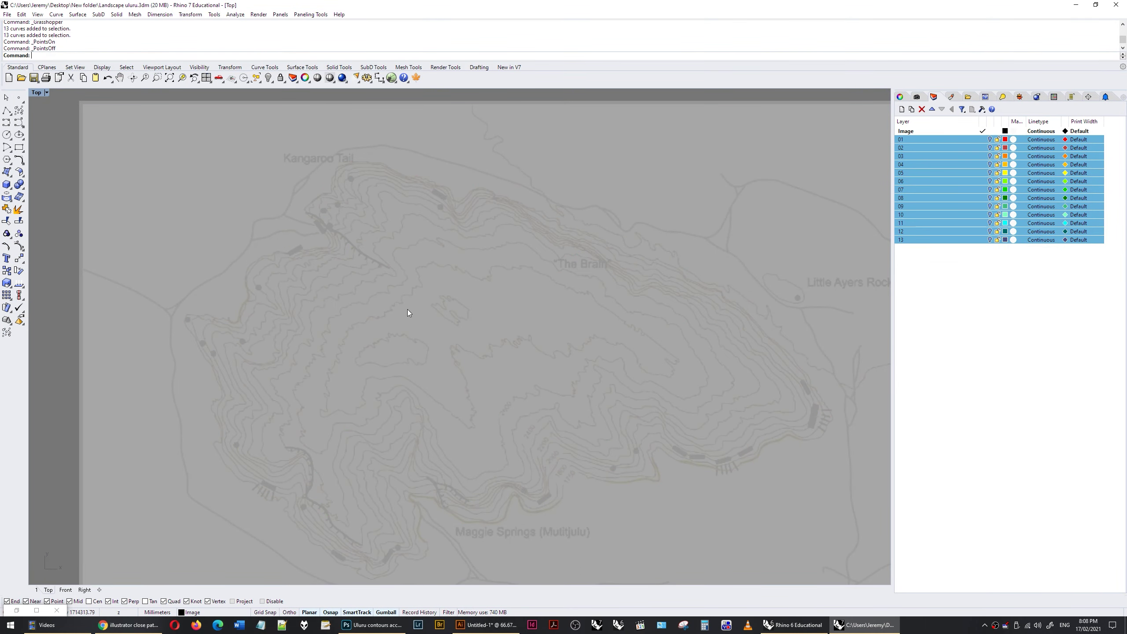
click(991, 140)
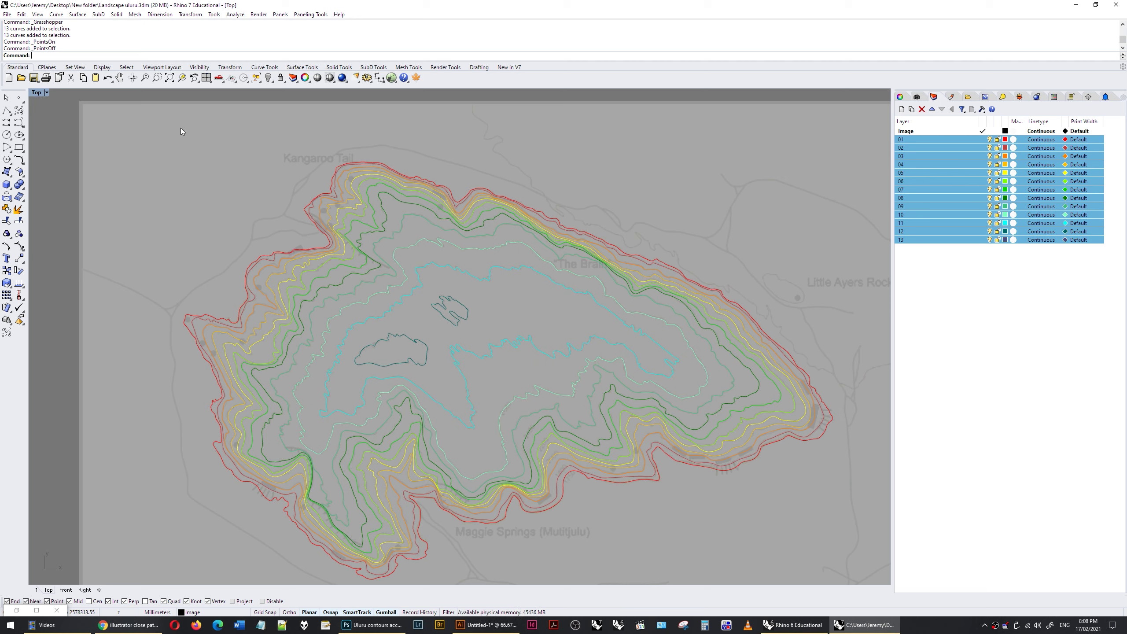
drag(163, 91, 833, 539)
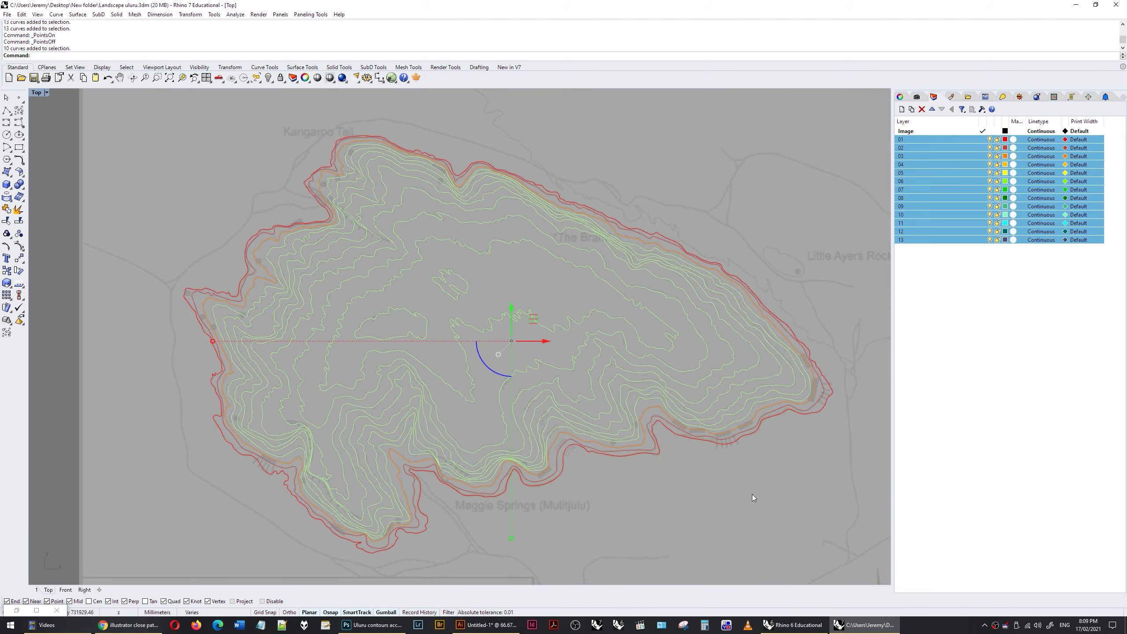
Deselect the inner contours and examine the colour-coded contour layers traced over the Uluru map in the top view.
click(762, 487)
scroll(554, 508, down, 4)
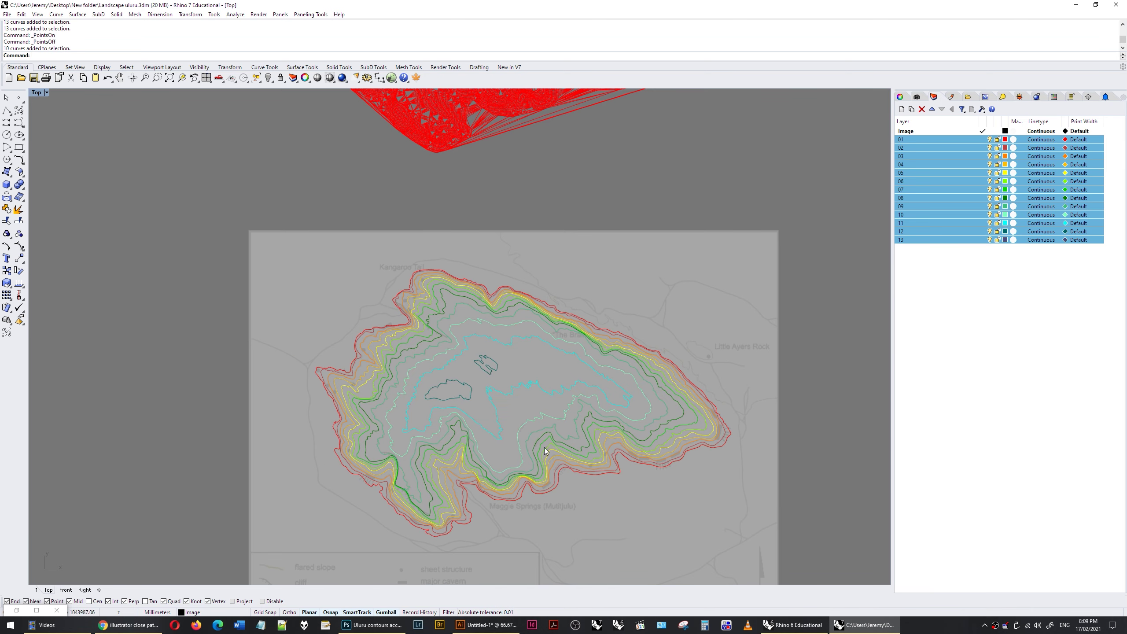
scroll(520, 534, up, 2)
right_drag(508, 375, 483, 393)
scroll(561, 452, down, 2)
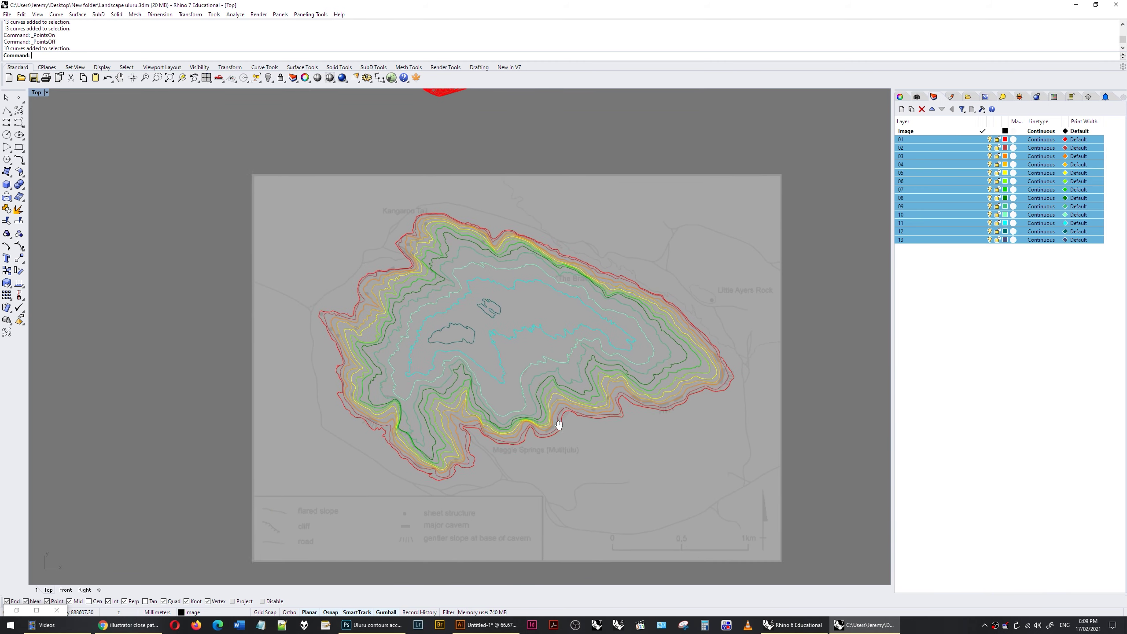
scroll(564, 400, up, 2)
right_drag(562, 321, 585, 344)
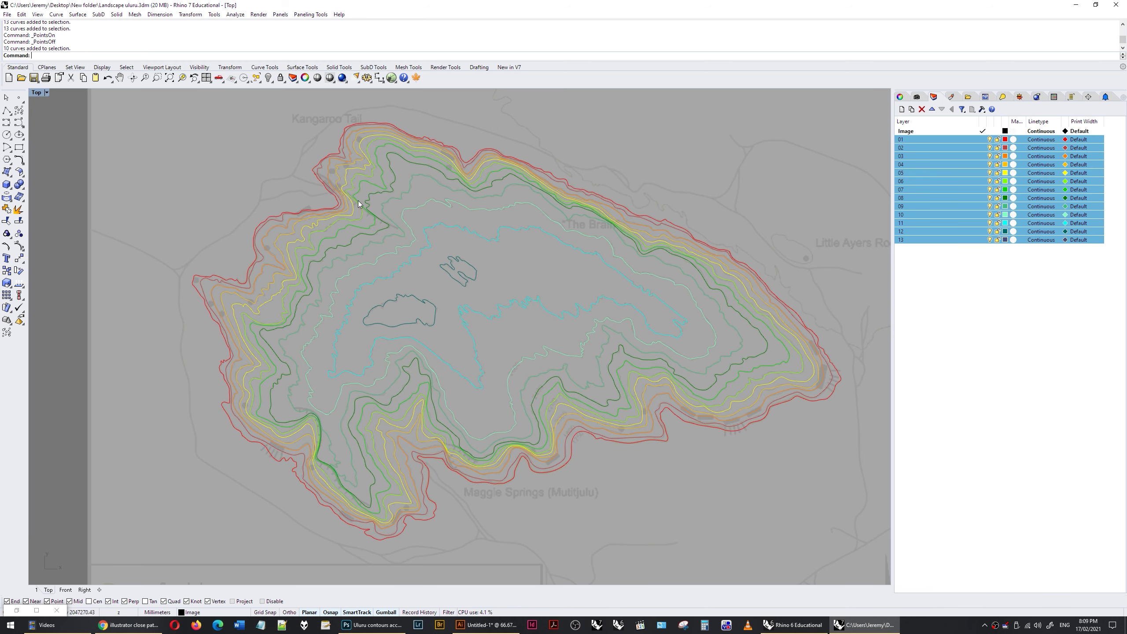
right_drag(777, 402, 772, 419)
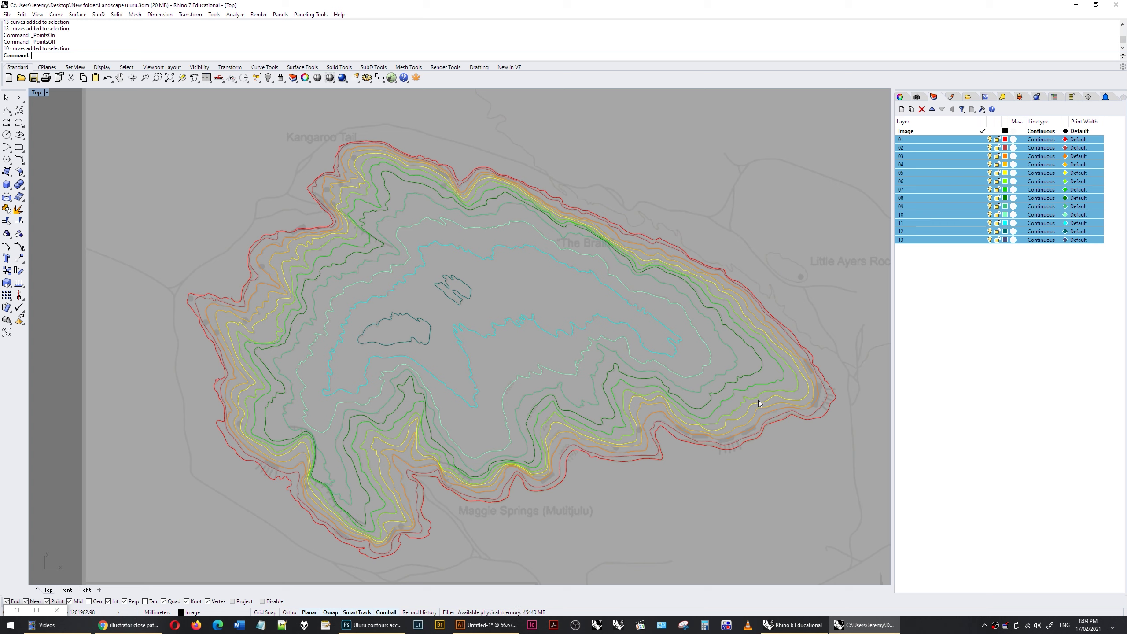
Restore the Grasshopper definition beside the perspective view and select all the contour curves above the map image.
click(16, 610)
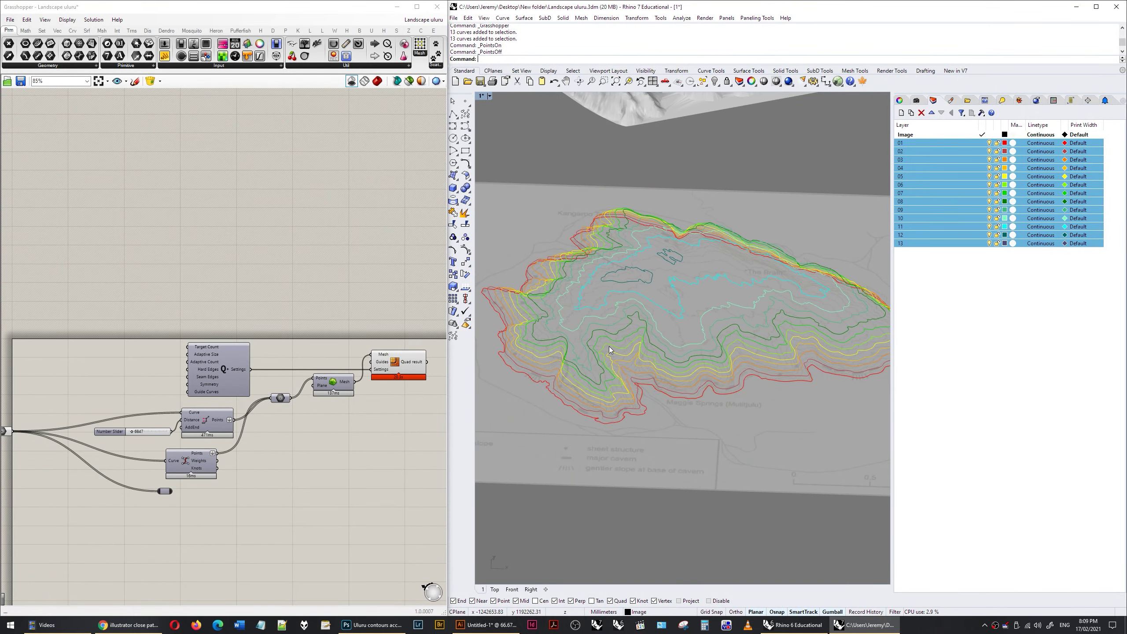
shift+right_drag(680, 345, 698, 382)
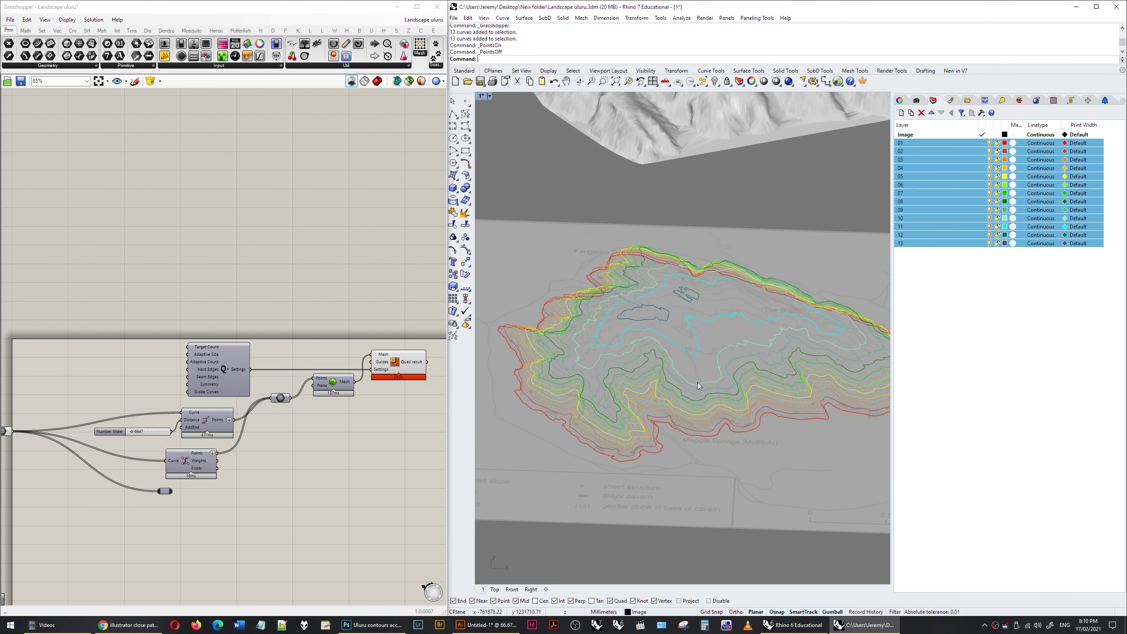
scroll(645, 370, down, 3)
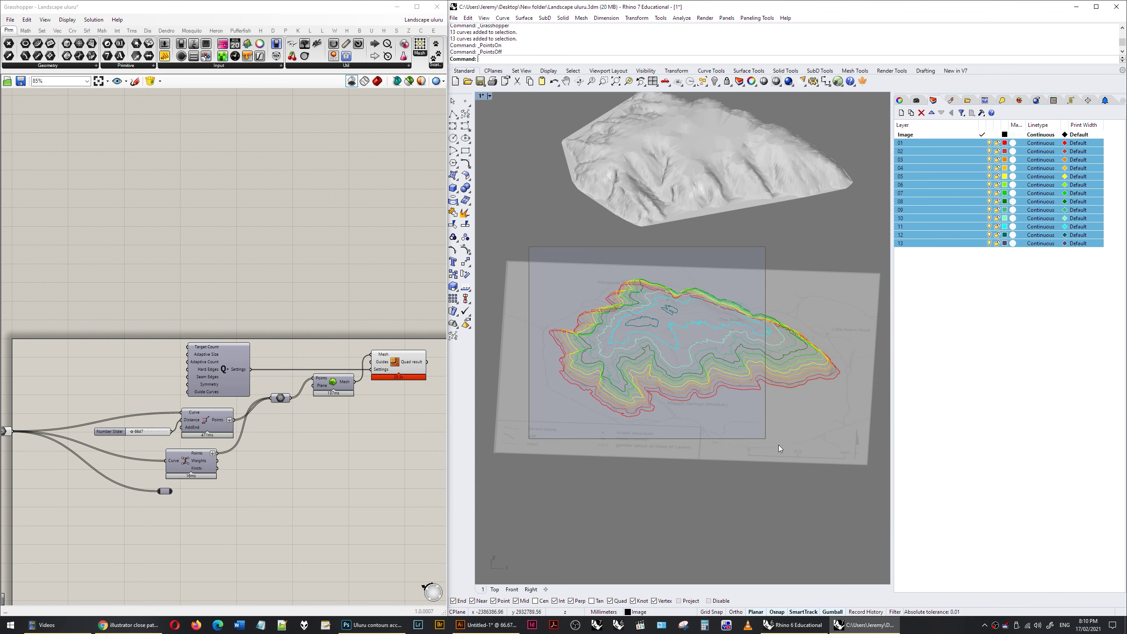
drag(789, 453, 843, 466)
scroll(46, 449, up, 1)
right_drag(47, 448, 189, 450)
right_drag(314, 429, 184, 437)
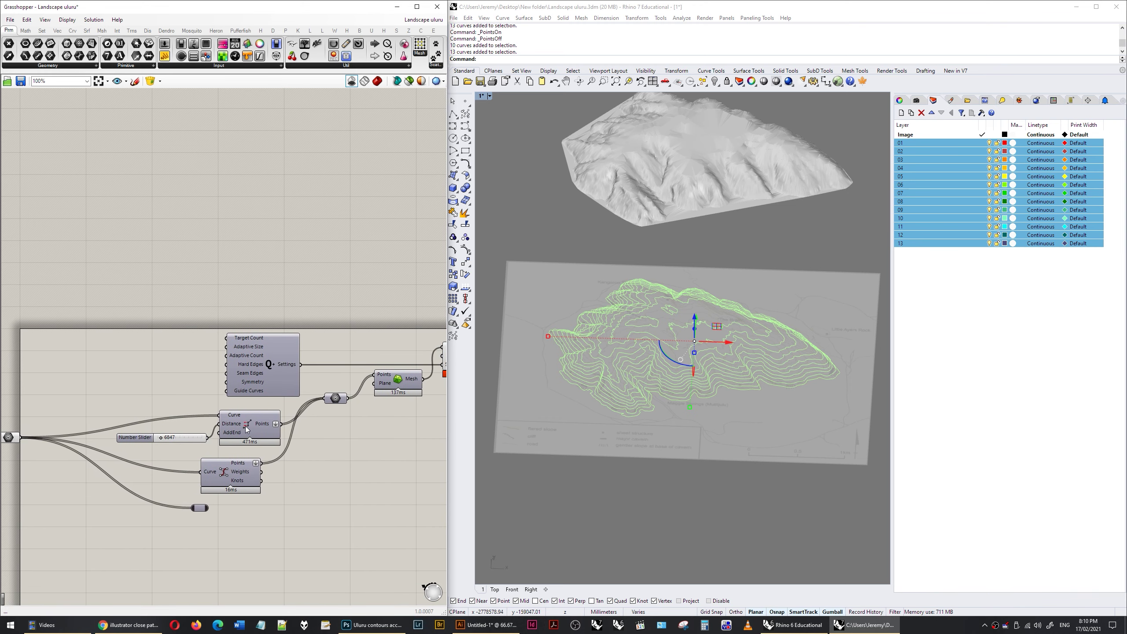
Select the distance-division, control-points and point components in turn to trace how contour points reach the Delaunay mesh.
click(253, 441)
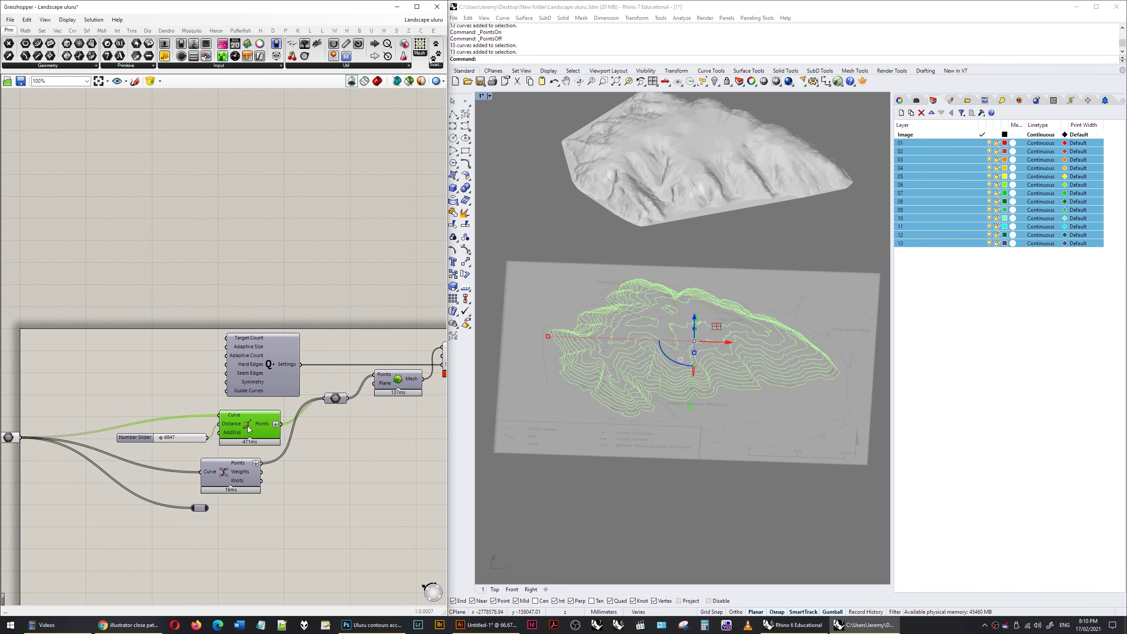
click(227, 478)
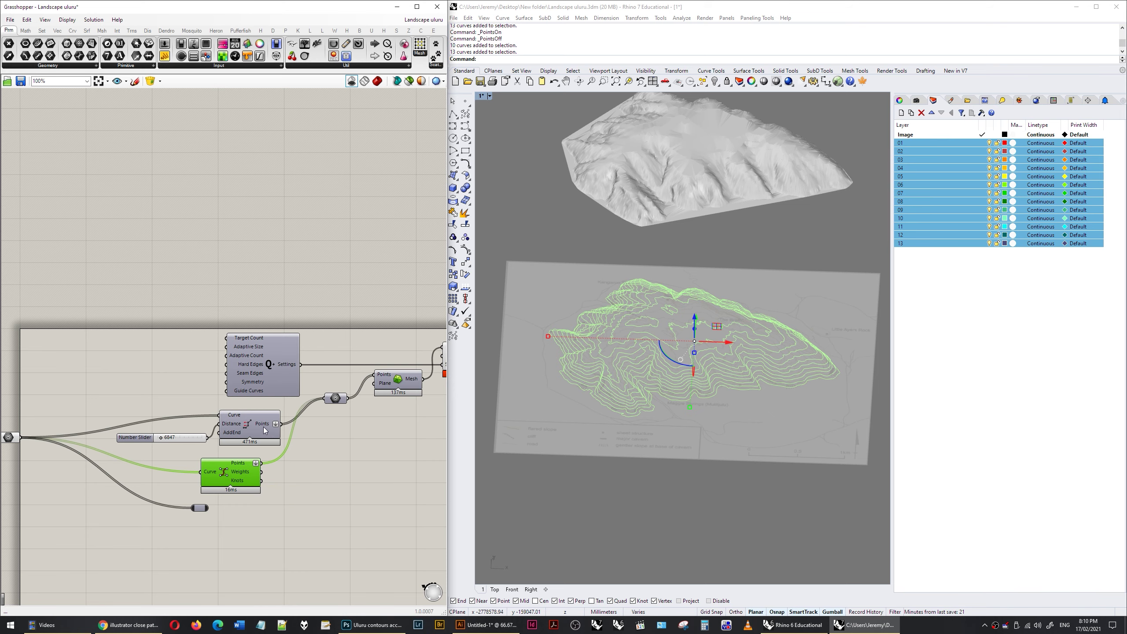
right_drag(263, 427, 192, 532)
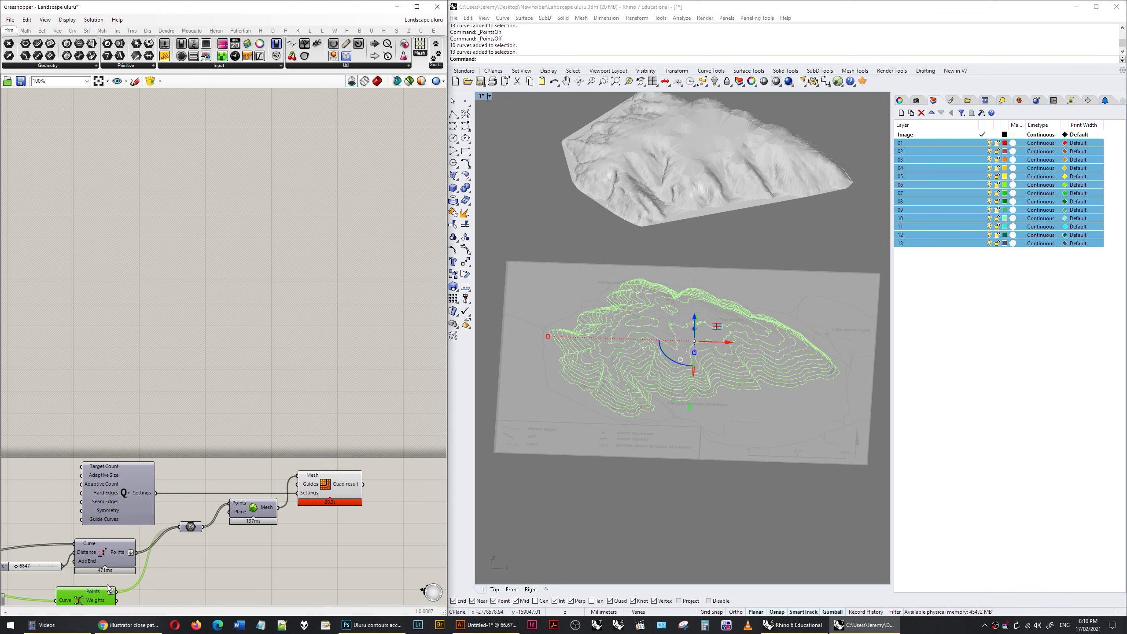
click(190, 527)
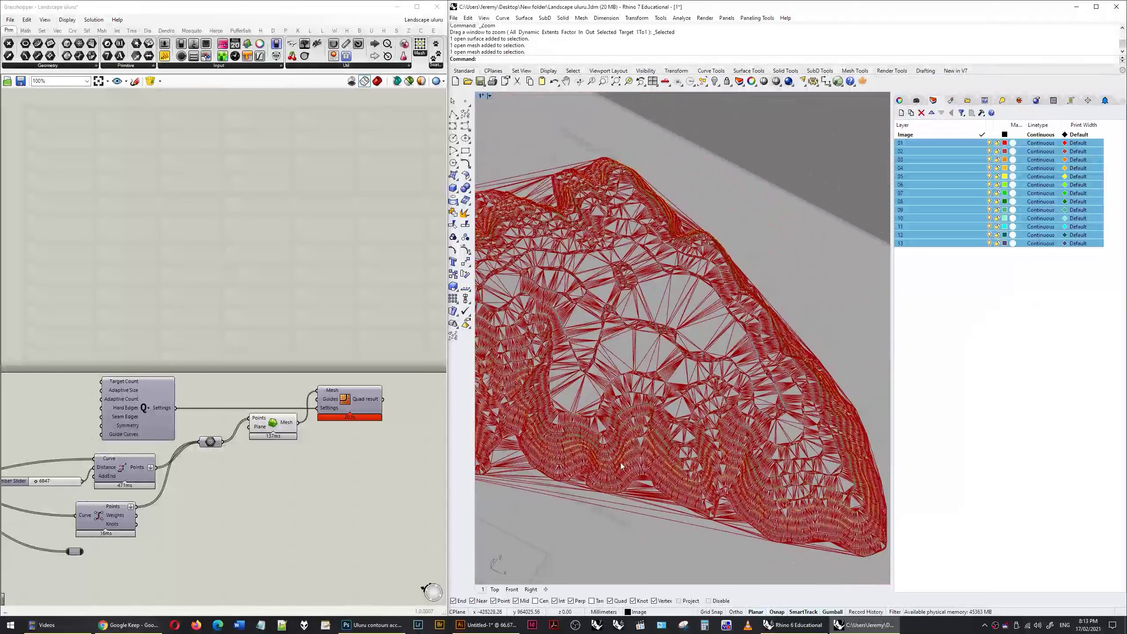
Select the triangulated Delaunay terrain mesh behind the map, zoom to the selection and examine its faceted surface.
scroll(620, 475, down, 3)
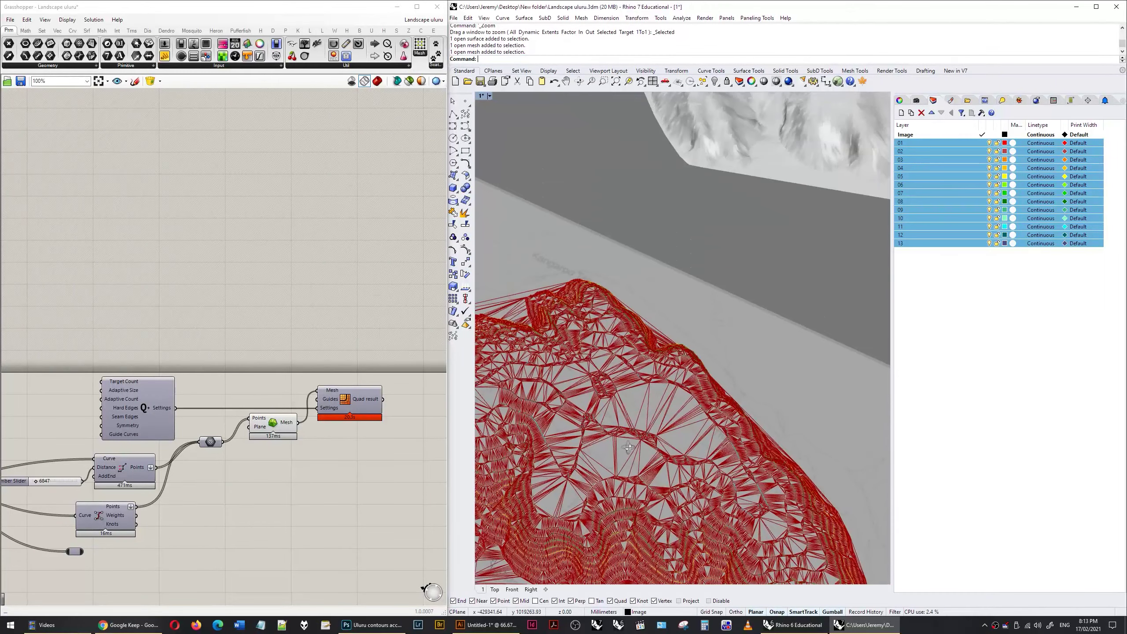
shift+right_drag(703, 366, 579, 525)
click(676, 397)
click(748, 276)
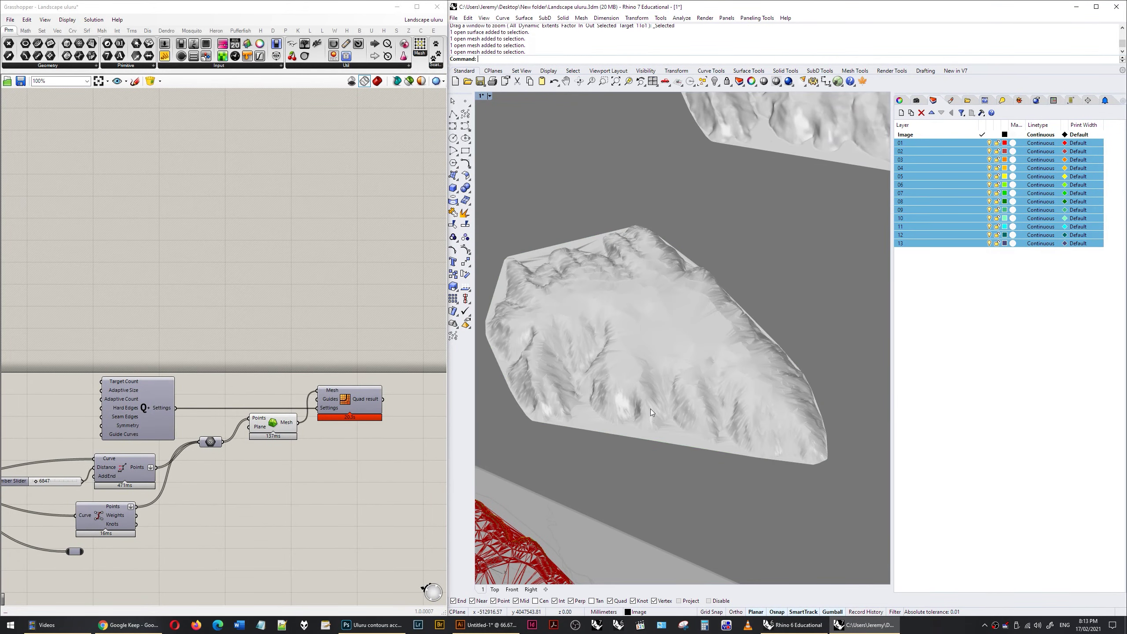
right_drag(650, 414, 768, 452)
click(768, 451)
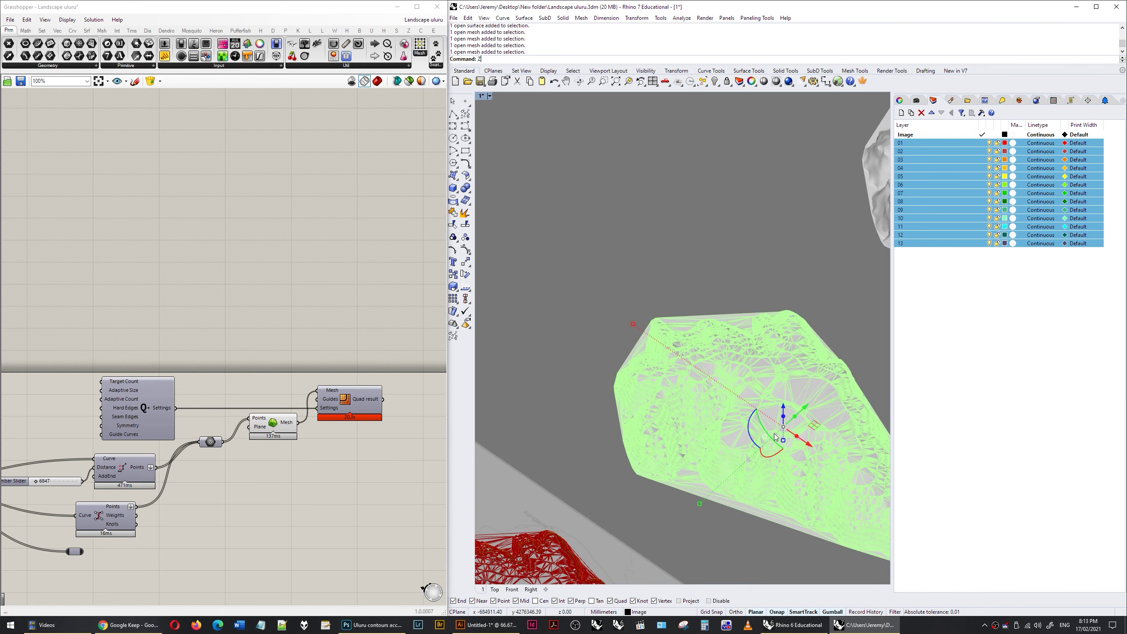
text(ZS)
key(Return)
right_drag(806, 415, 719, 429)
scroll(675, 374, up, 8)
right_drag(674, 374, 664, 400)
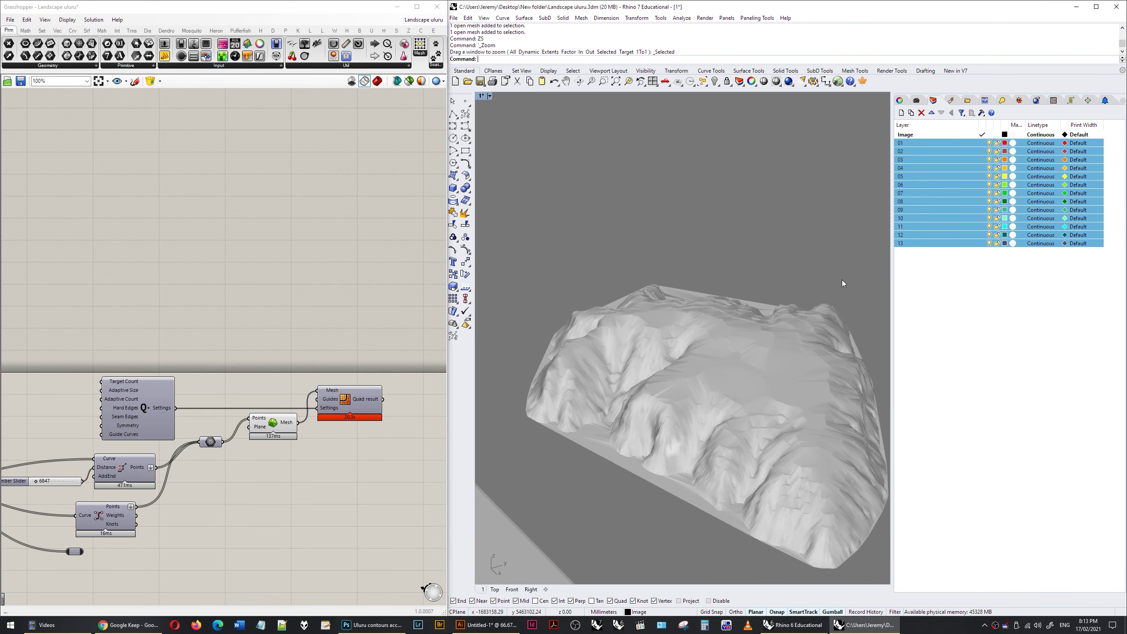
Select the densely gridded terrain mesh to examine its faces, deselect it and inspect its smoother surface.
right_drag(844, 283, 701, 335)
click(726, 323)
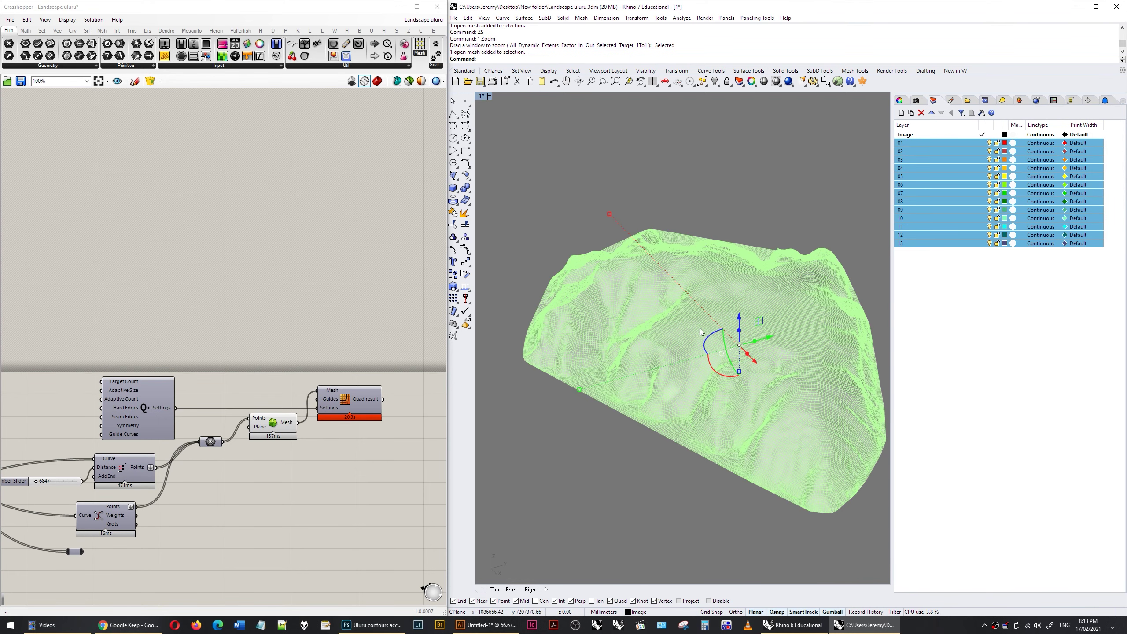
key(Escape)
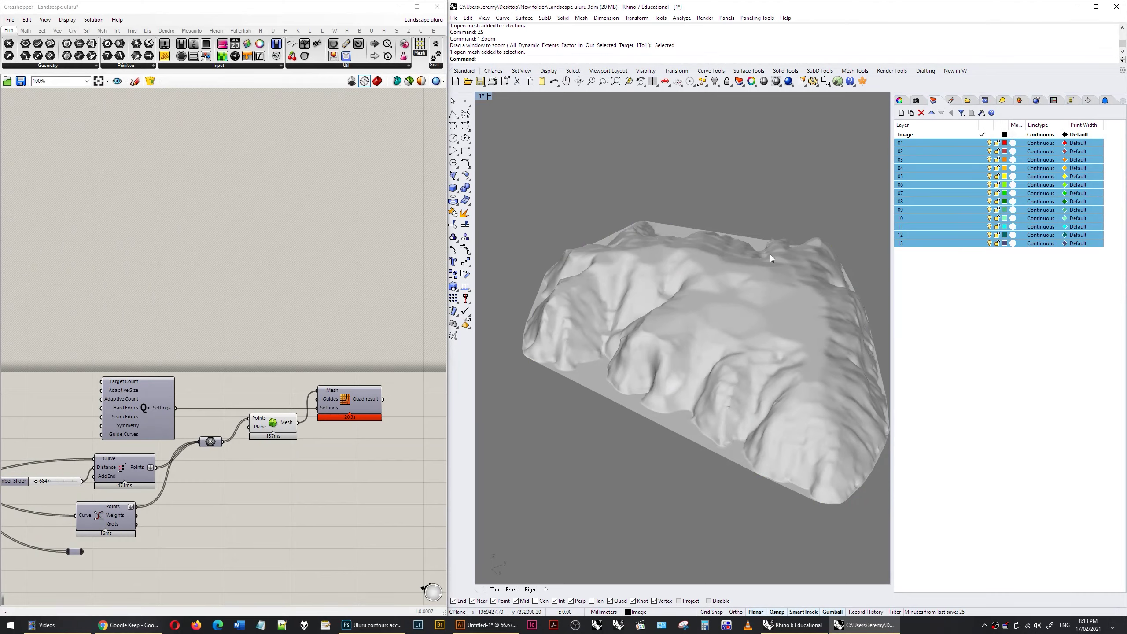
scroll(770, 249, down, 10)
scroll(779, 243, up, 8)
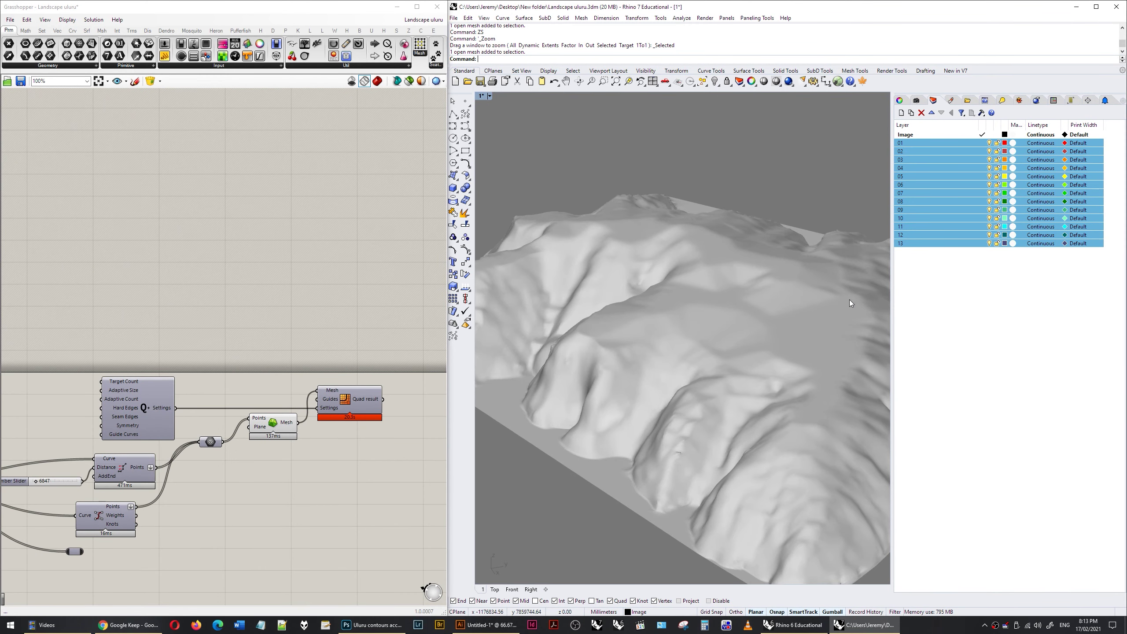
scroll(800, 334, down, 2)
scroll(650, 296, down, 4)
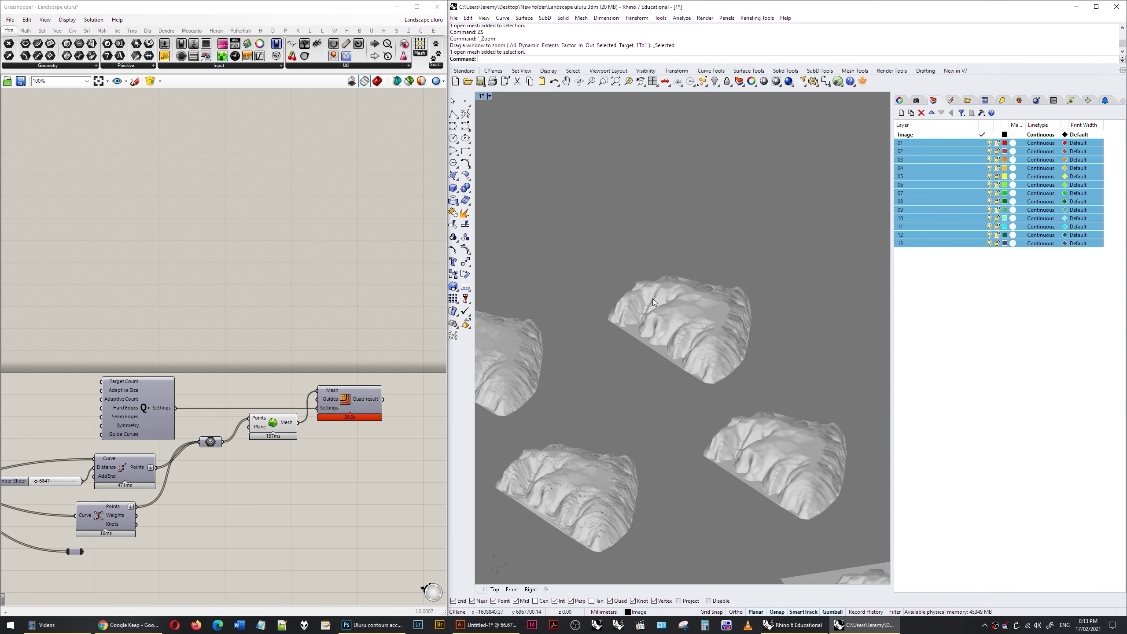
Compare the row of terrain mesh variants by selecting and deselecting individual meshes and viewing their level of detail.
shift+right_drag(595, 468, 631, 382)
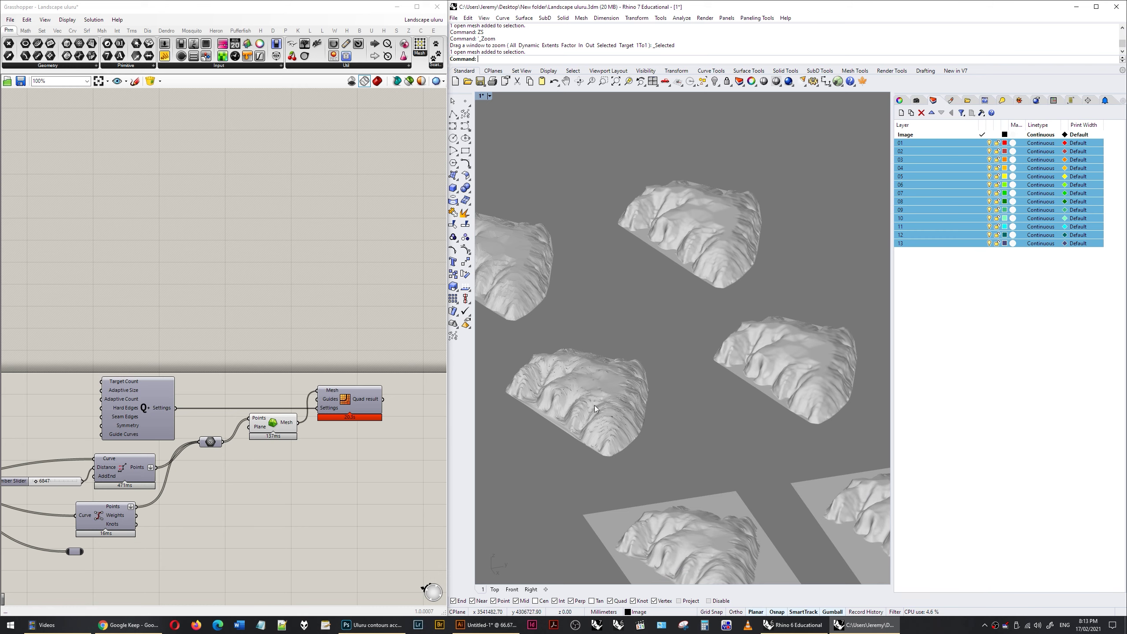
right_drag(595, 405, 680, 402)
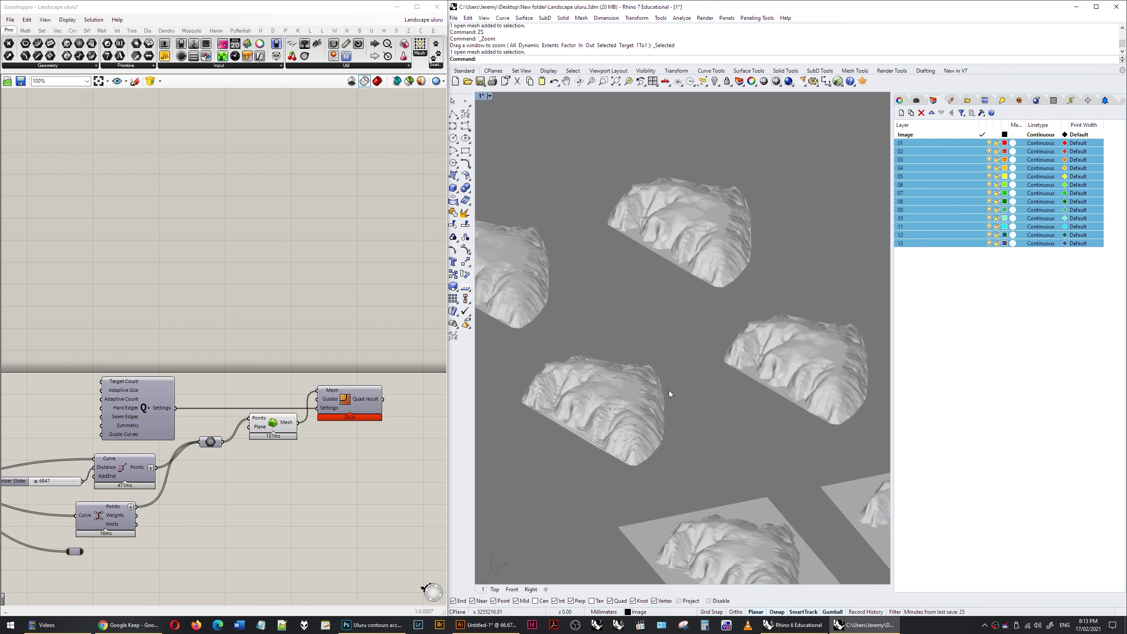
click(588, 377)
click(728, 375)
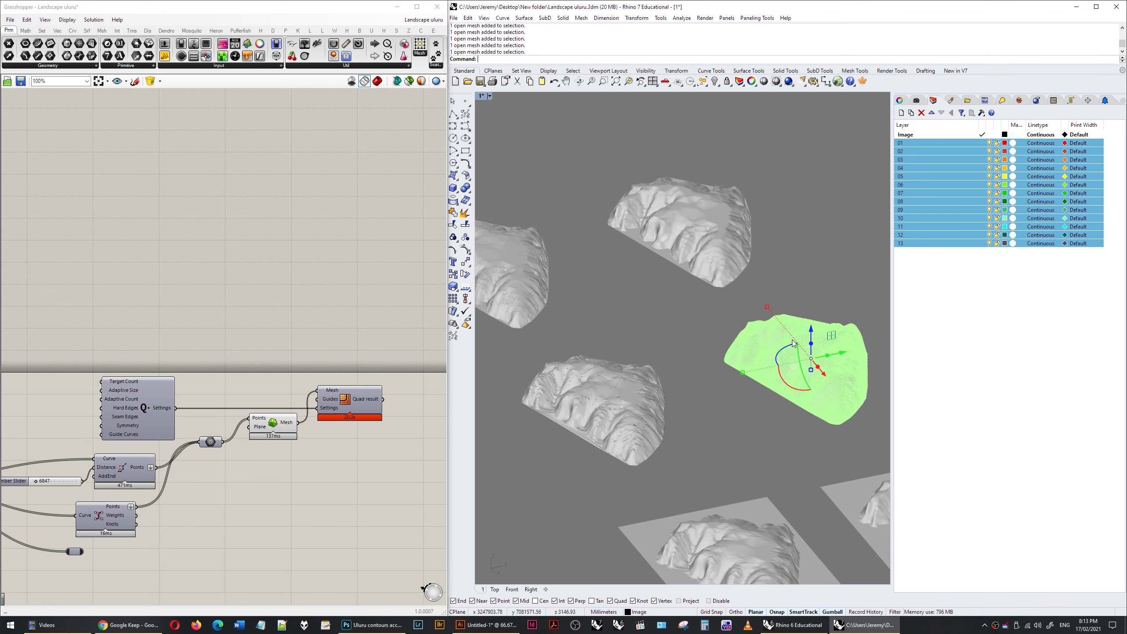
click(700, 430)
scroll(822, 378, up, 10)
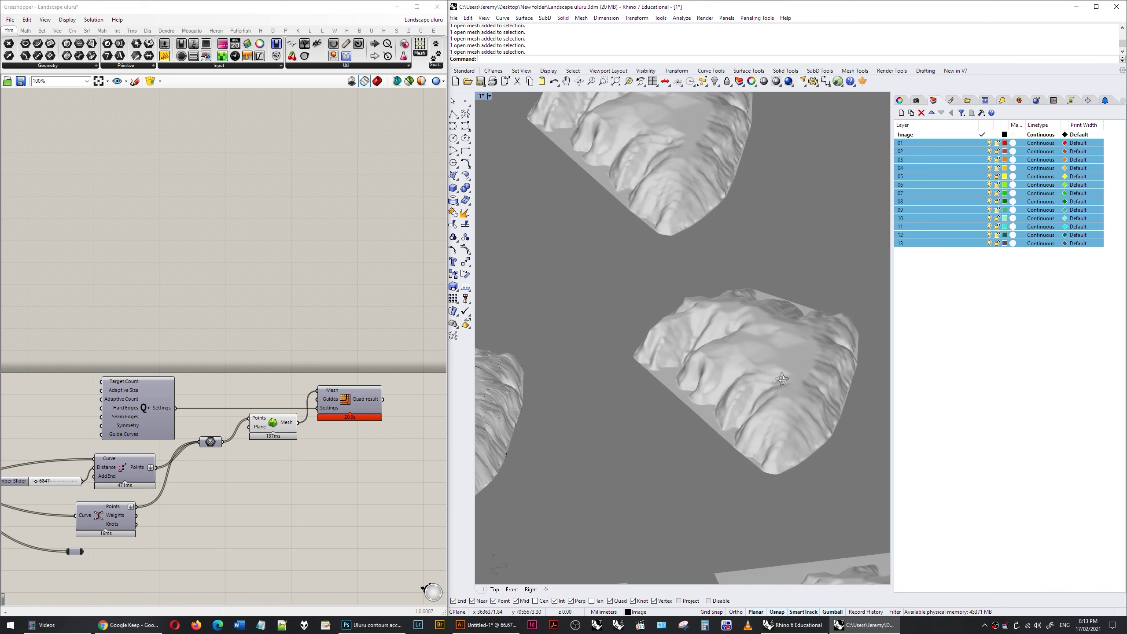
scroll(786, 373, down, 5)
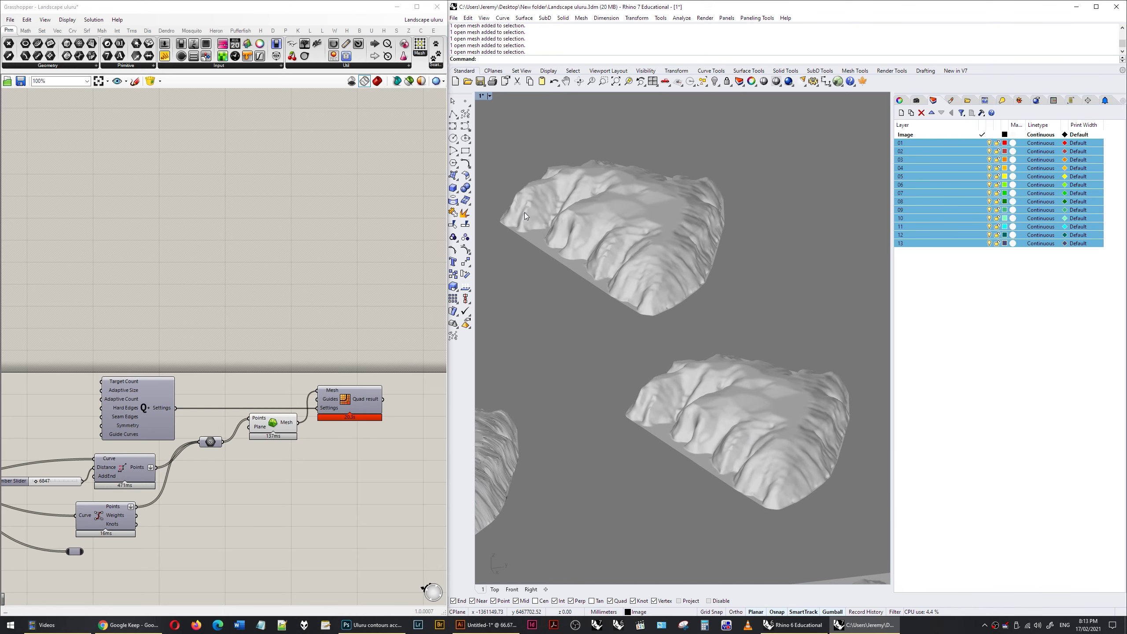
click(529, 204)
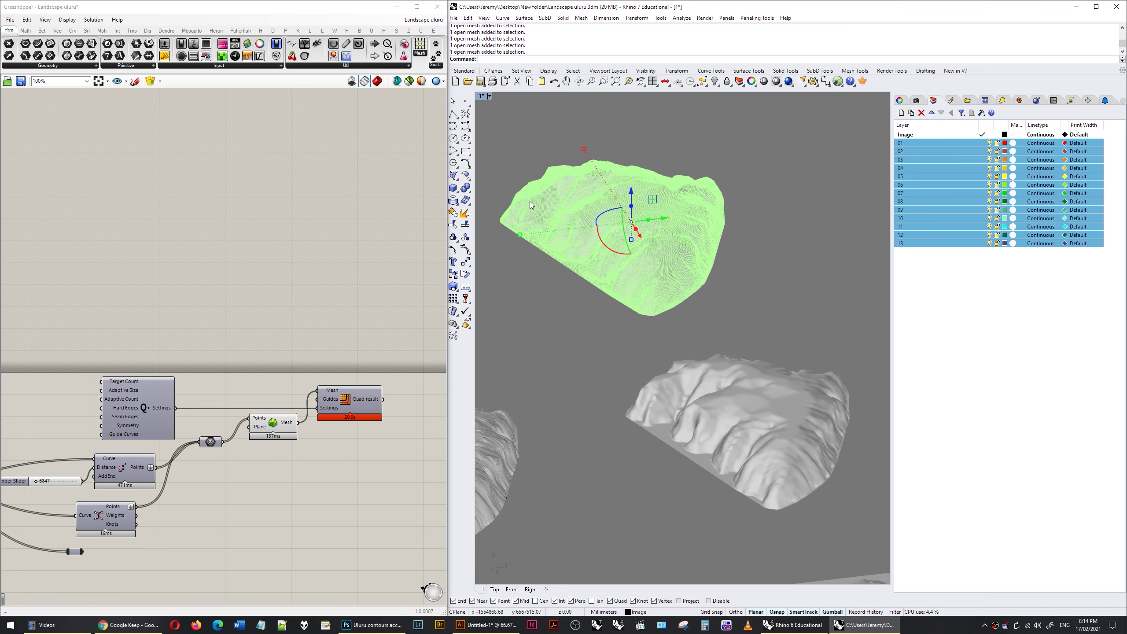
click(535, 316)
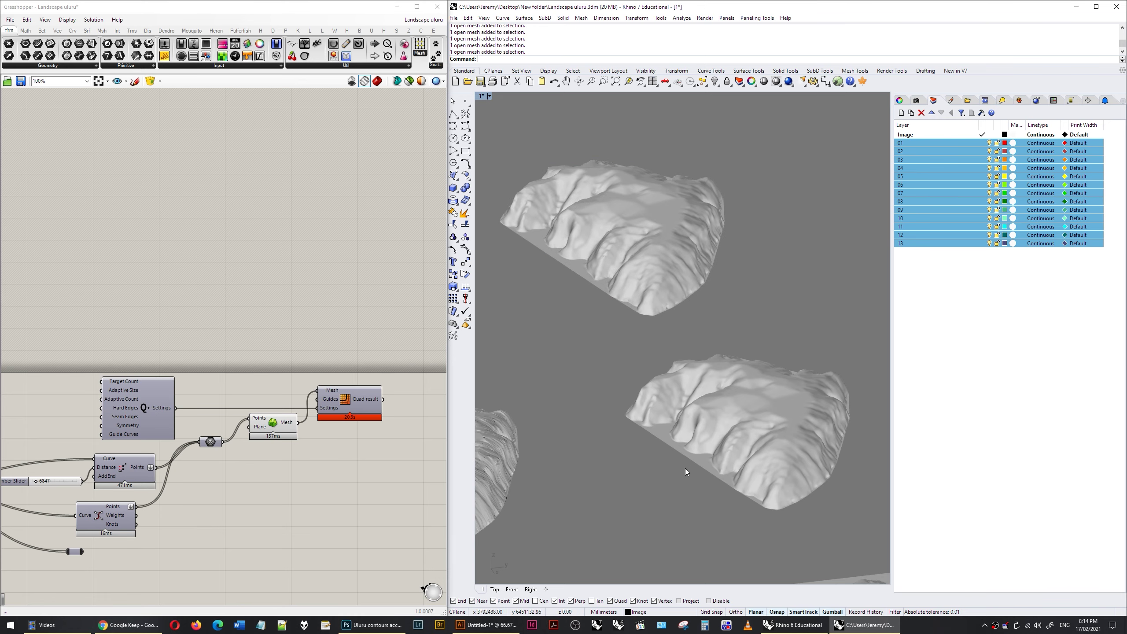
right_drag(687, 474, 737, 392)
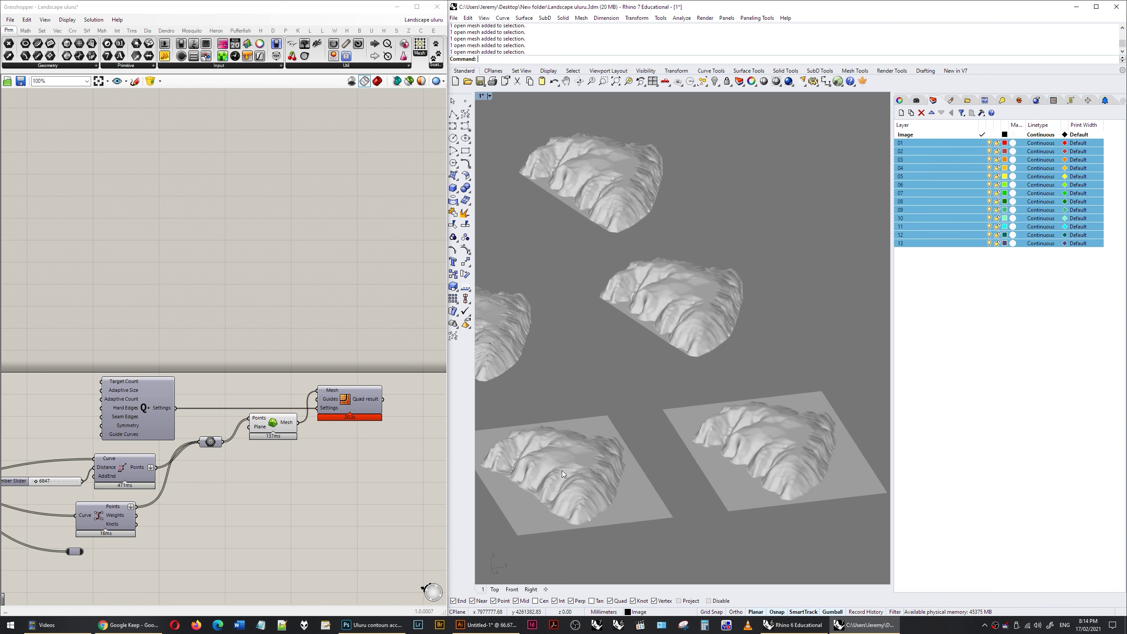
shift+right_drag(563, 471, 605, 452)
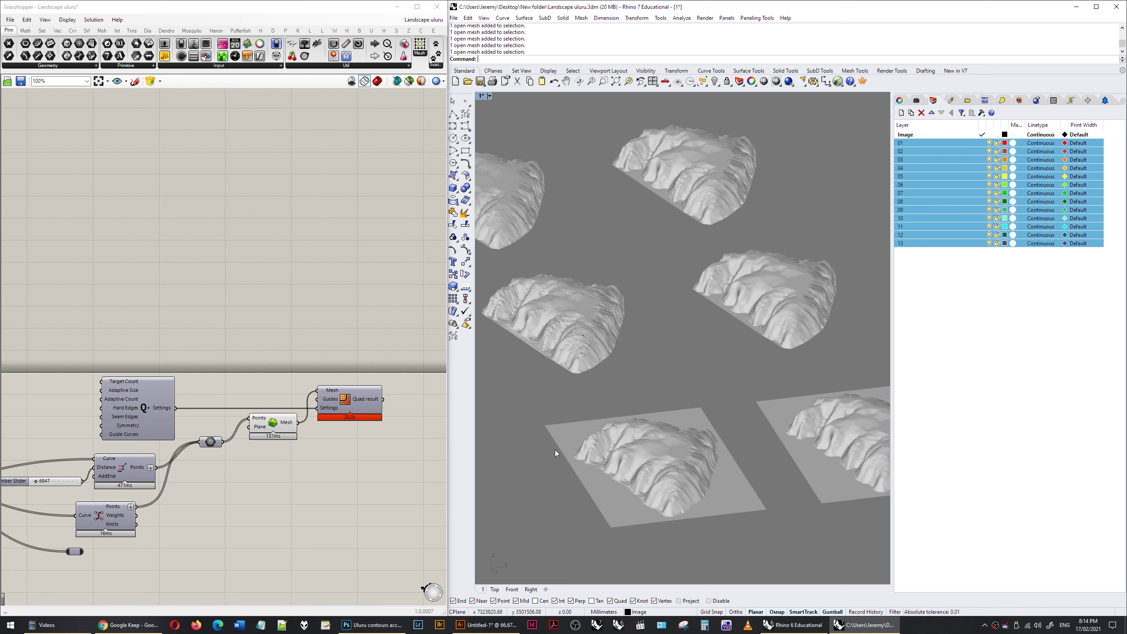
Select the quad remesh settings component and read the description of its Target Count input.
click(135, 394)
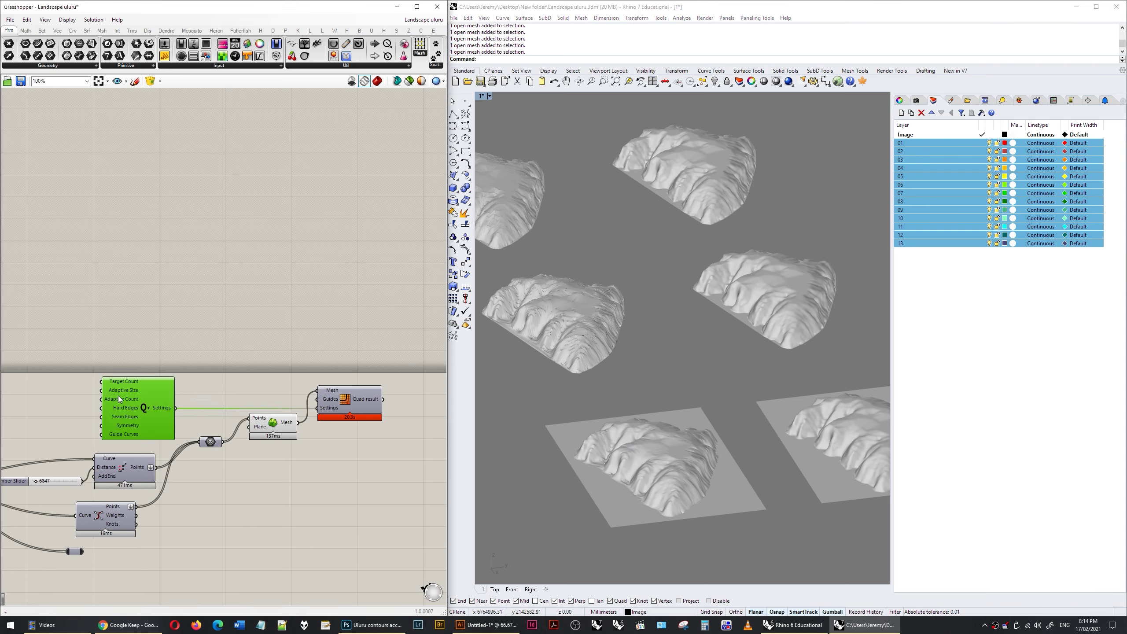
mouse_move(118, 382)
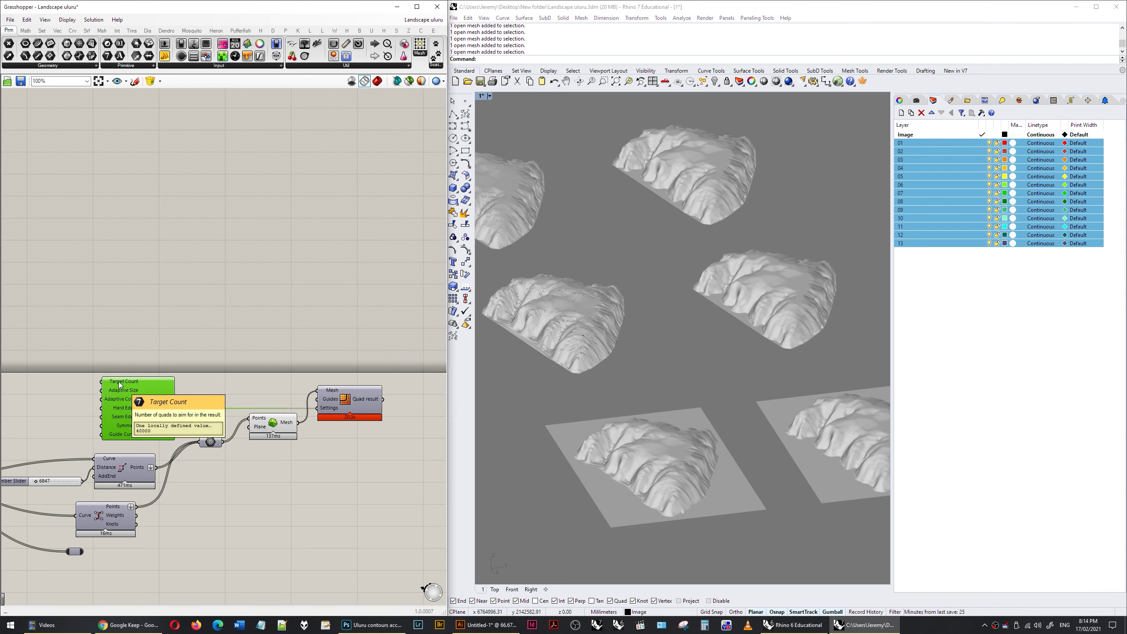